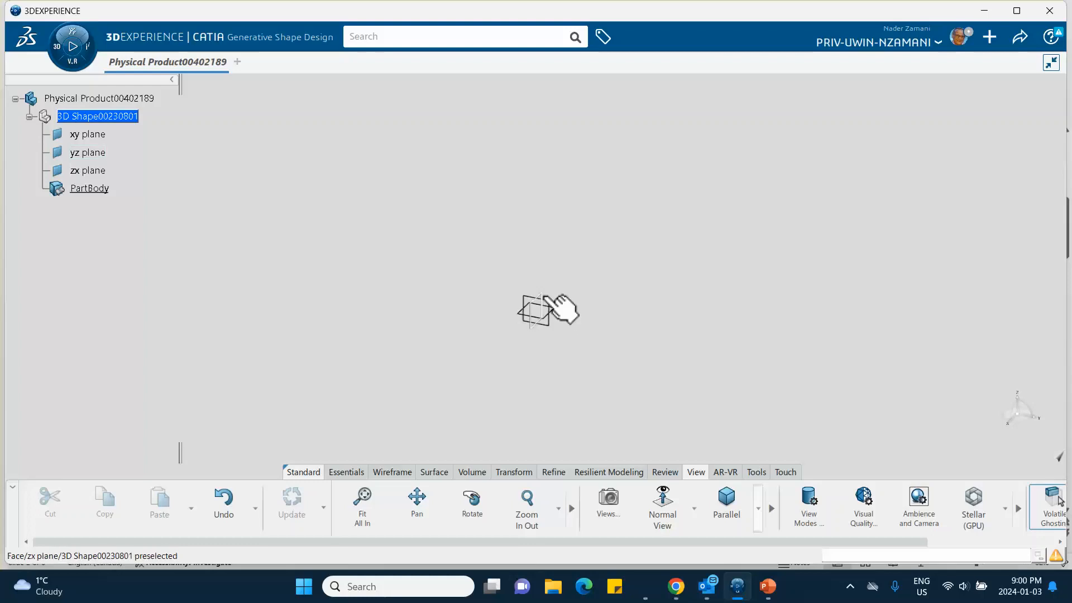
- Start a sketch on the zx plane and draw a horizontal line about 90 mm long from the origin along negative H
{"action": "left_click", "coordinate": [546, 297]}
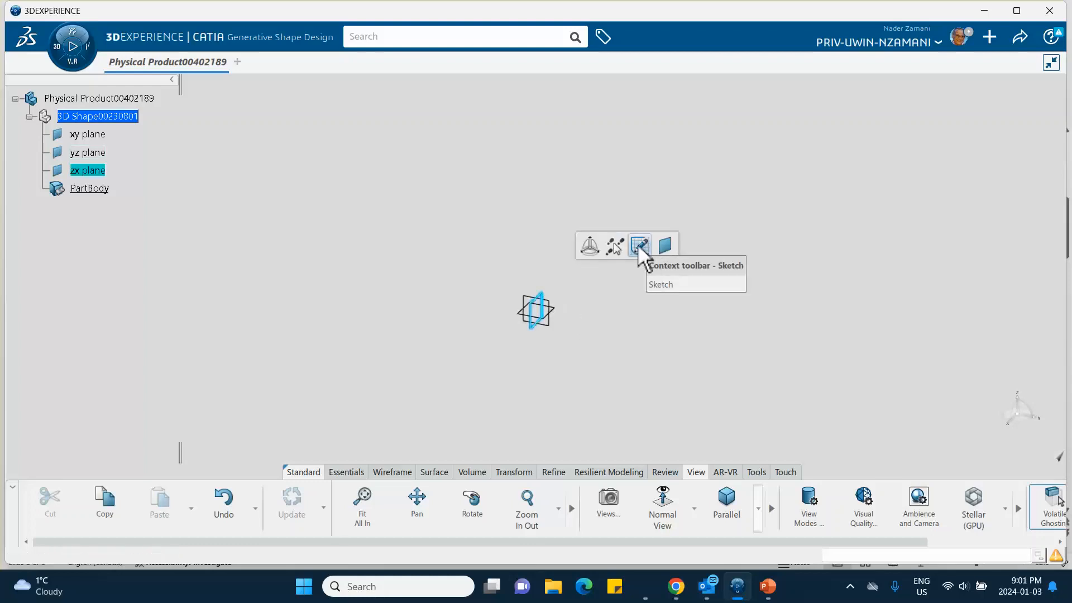
{"action": "left_click", "coordinate": [637, 243]}
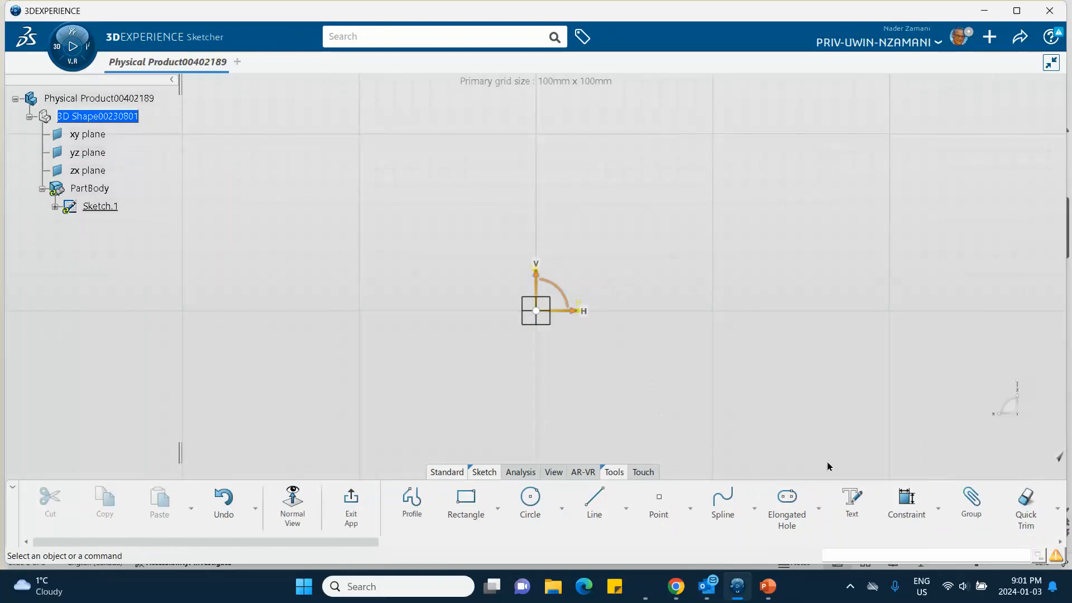
{"action": "left_click", "coordinate": [593, 502]}
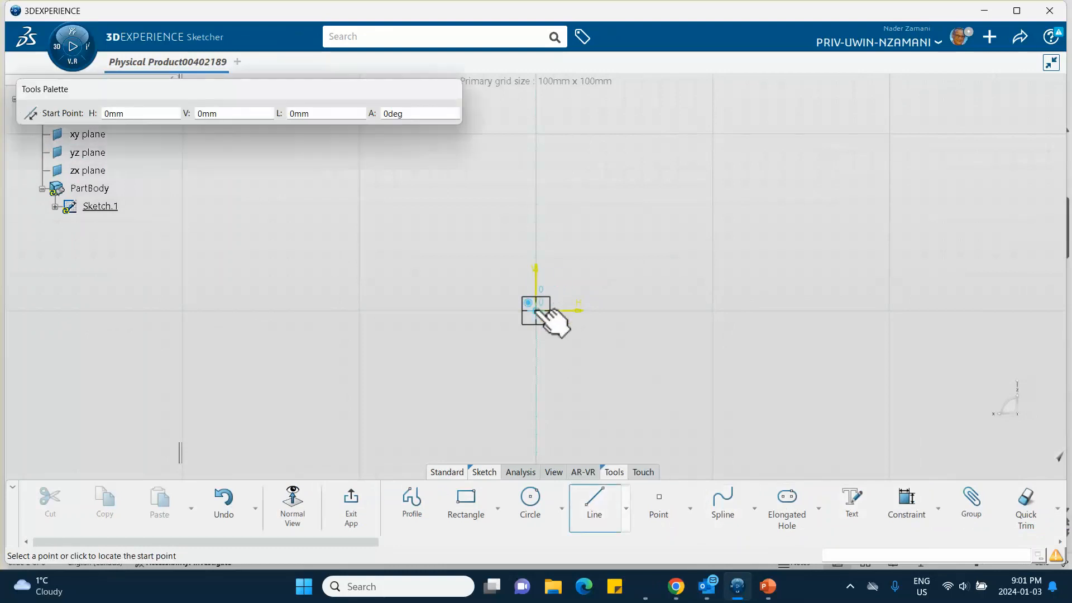
{"action": "left_click", "coordinate": [536, 311]}
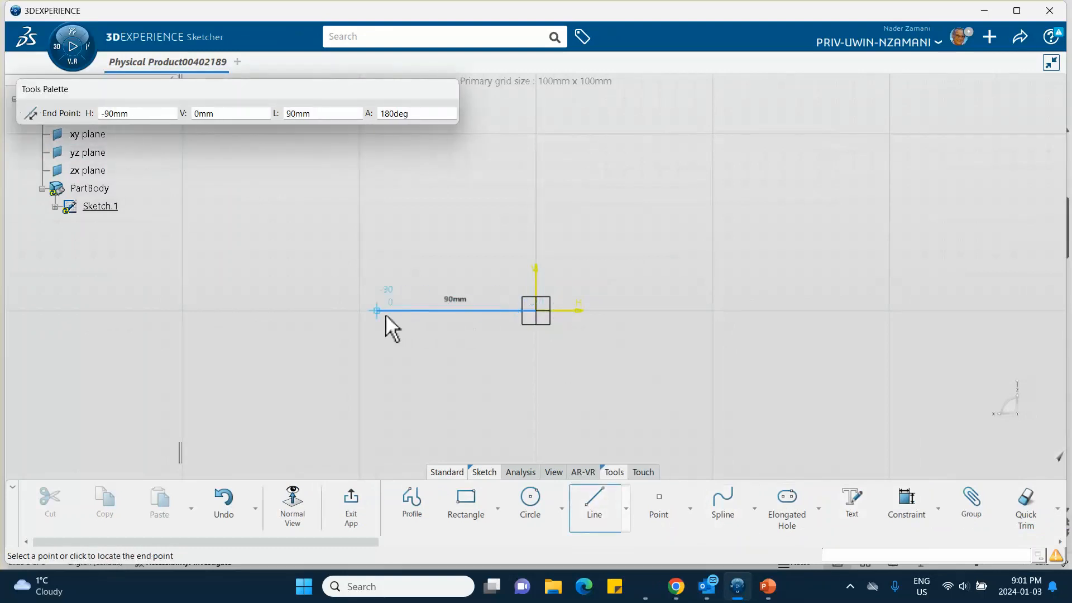
{"action": "left_click", "coordinate": [385, 313]}
- Constrain the line's length to 40 mm and exit the sketch
{"action": "left_click", "coordinate": [531, 267]}
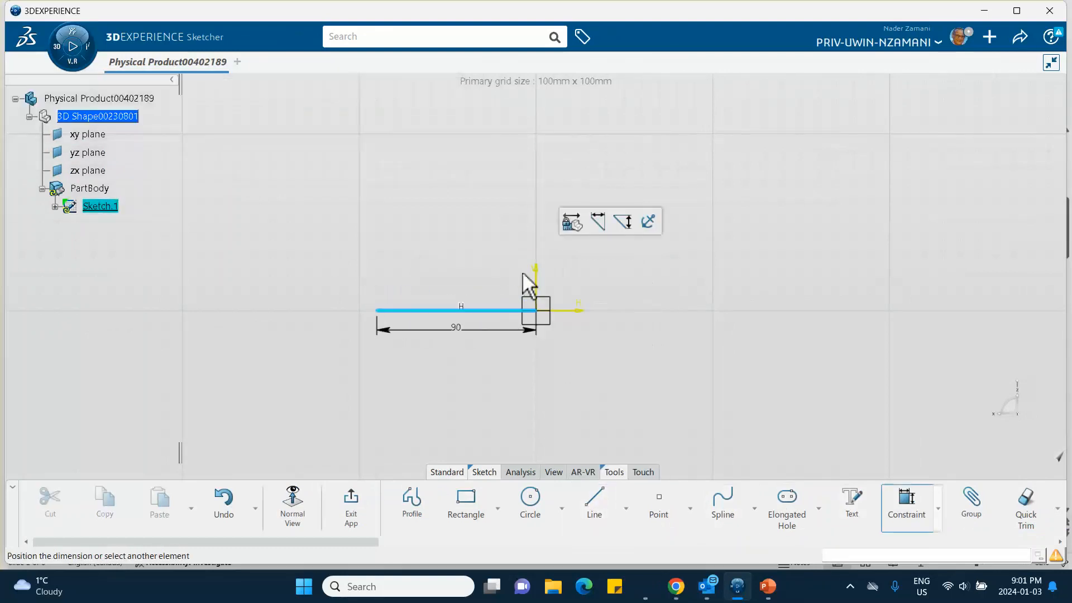
{"action": "left_click", "coordinate": [481, 334]}
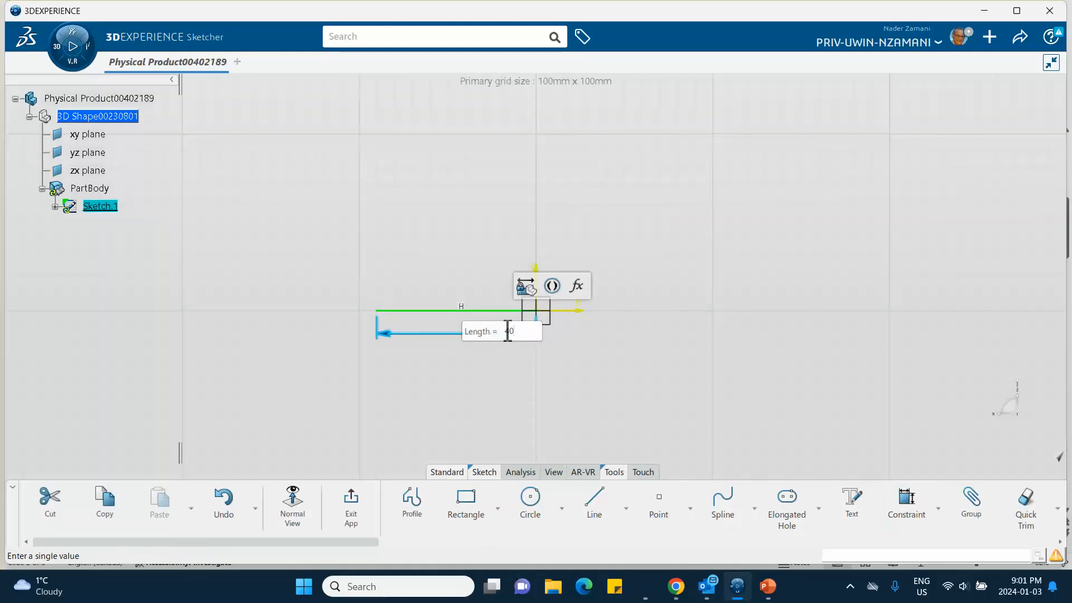
{"action": "type", "text": "40"}
{"action": "key", "text": "Return"}
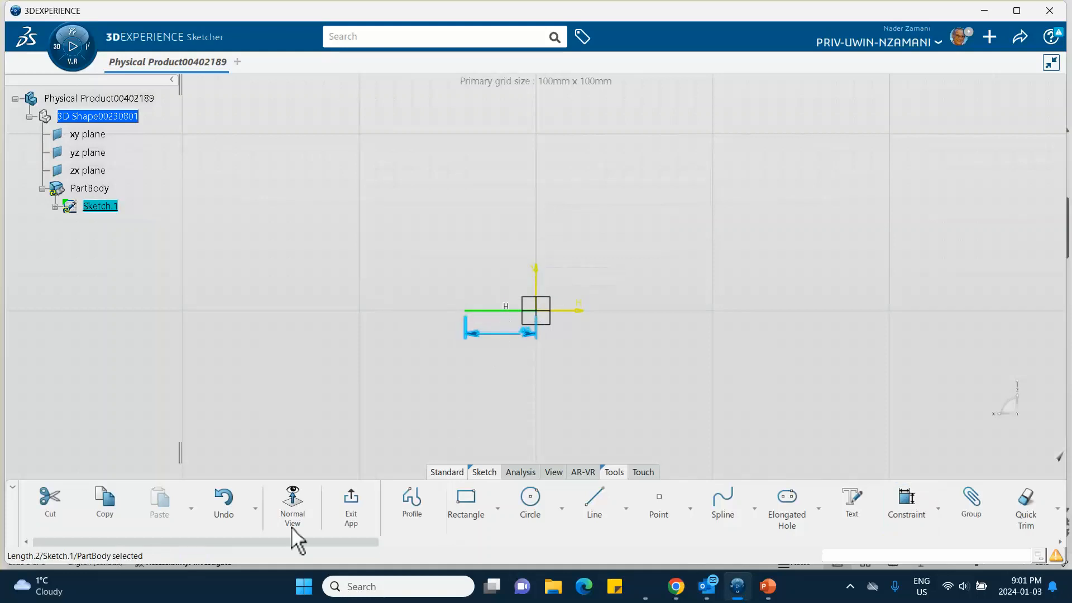
{"action": "left_click", "coordinate": [345, 497]}
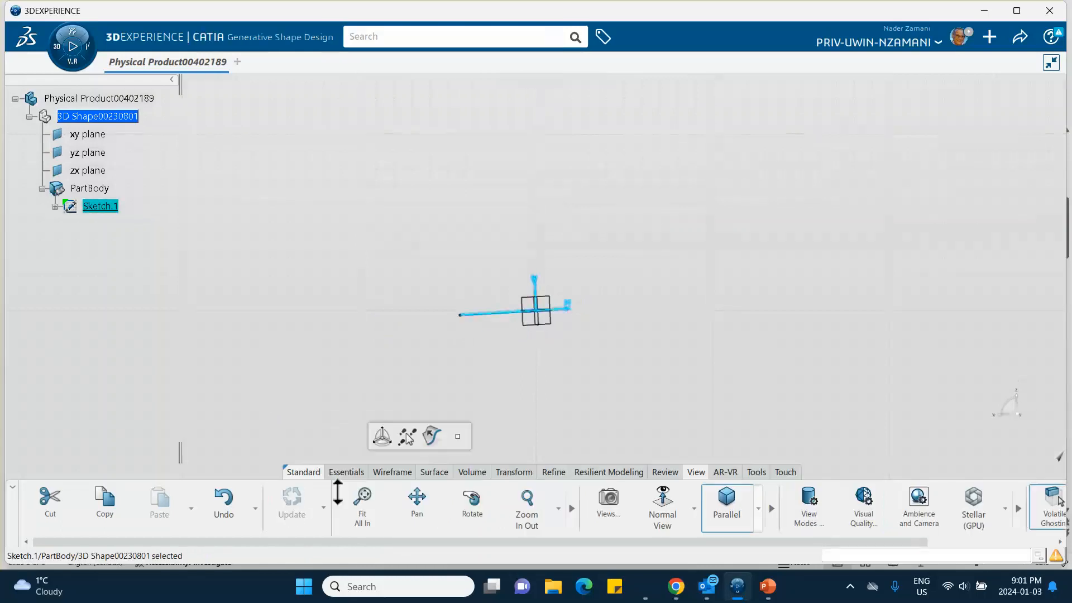
- Extrude the sketched line as a surface along the Y axis with a first-limit length of 120 mm
{"action": "middle_click", "coordinate": [377, 307]}
{"action": "middle_click_drag", "start_coordinate": [377, 307], "coordinate": [285, 223]}
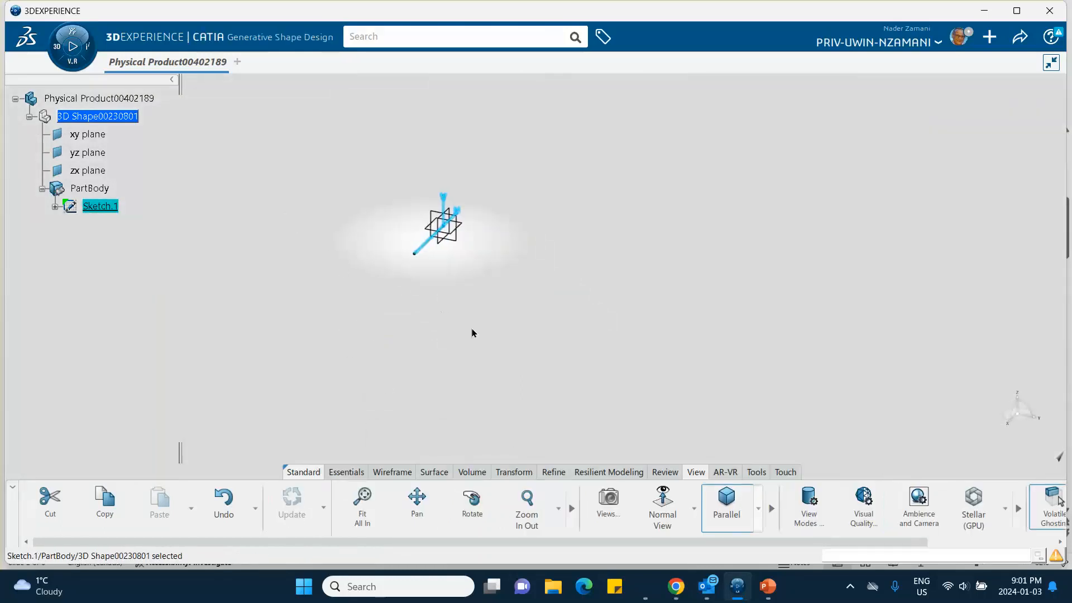
{"action": "left_click", "coordinate": [433, 472]}
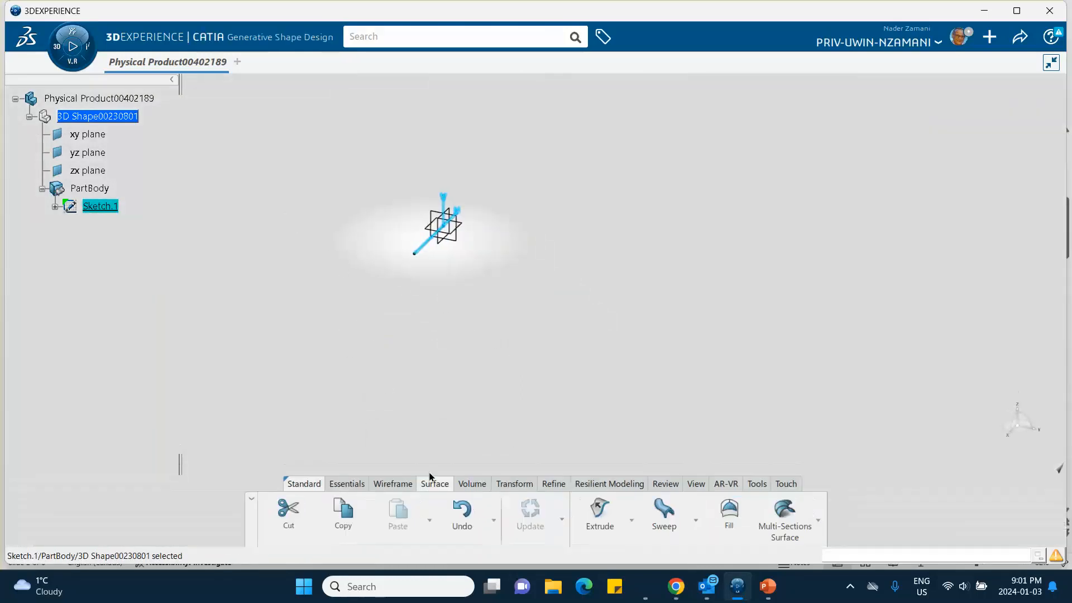
{"action": "left_click", "coordinate": [600, 519]}
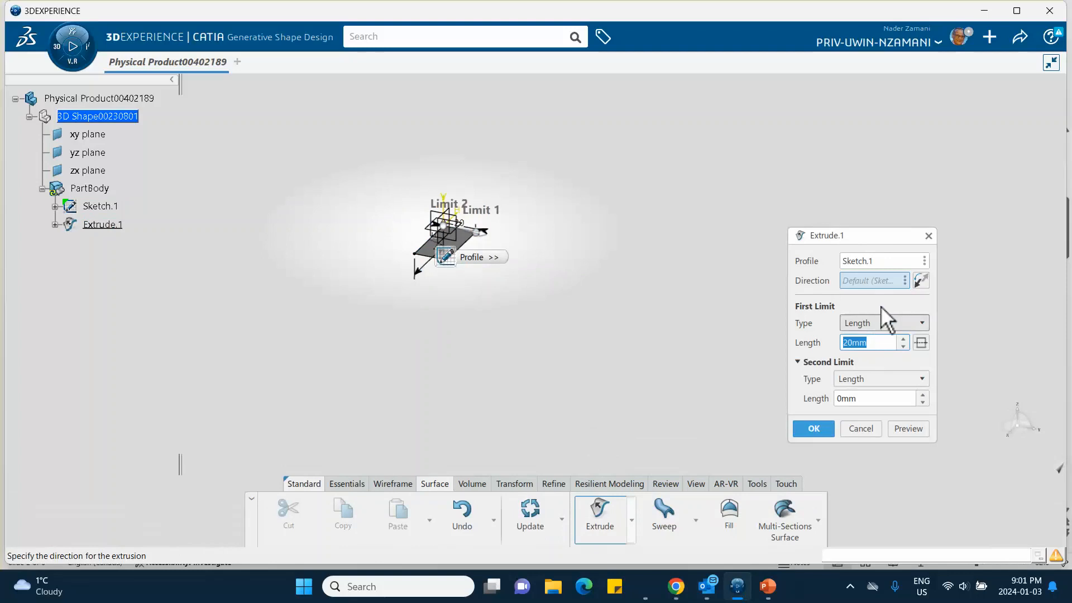
{"action": "right_click", "coordinate": [872, 284]}
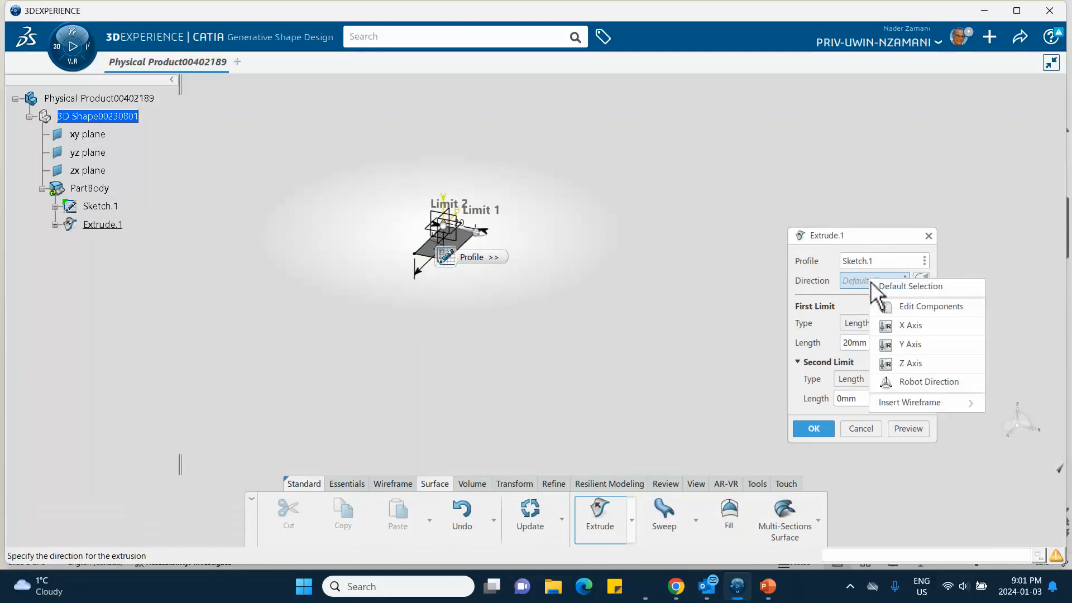
{"action": "left_click", "coordinate": [898, 343]}
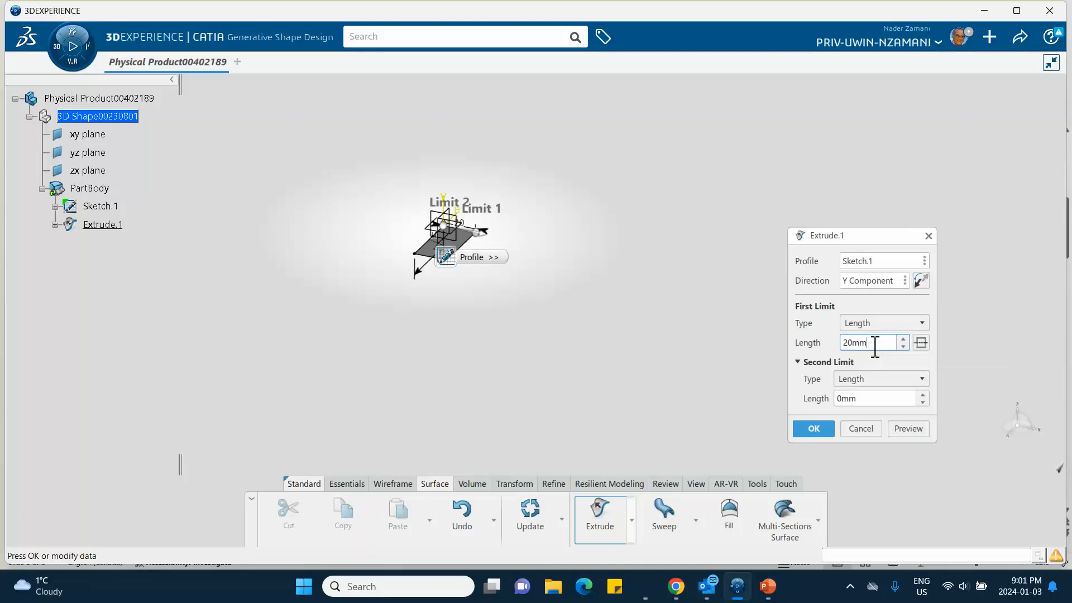
{"action": "double_click", "coordinate": [874, 343]}
{"action": "type", "text": "120"}
{"action": "left_click", "coordinate": [814, 428]}
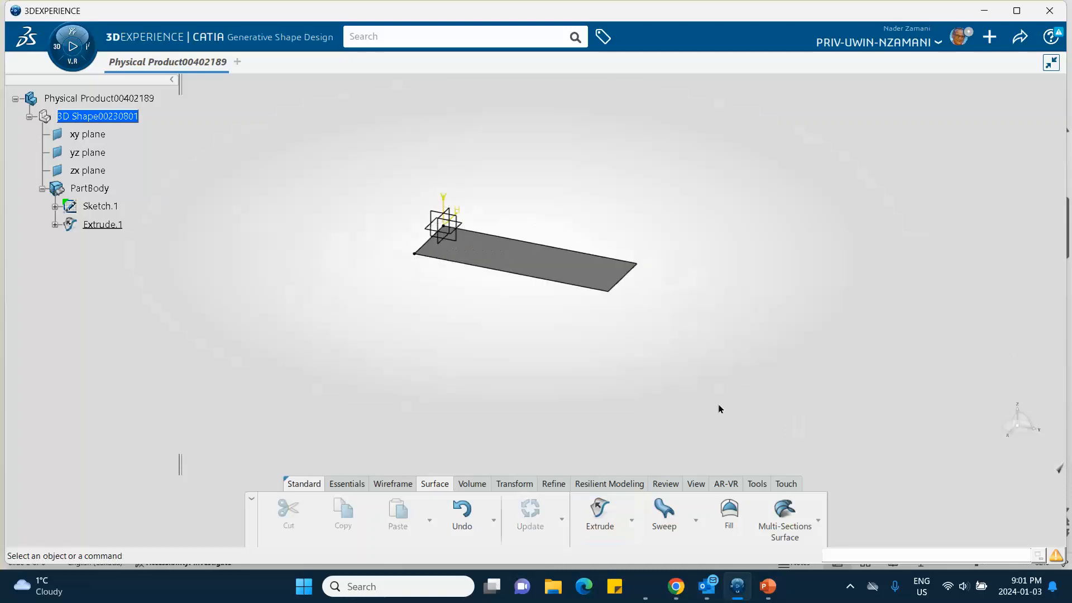
{"action": "mouse_move", "coordinate": [584, 366]}
{"action": "middle_mouse_down"}
{"action": "mouse_move", "coordinate": [591, 407]}
{"action": "mouse_move", "coordinate": [600, 387]}
{"action": "mouse_move", "coordinate": [586, 349]}
{"action": "middle_mouse_up"}
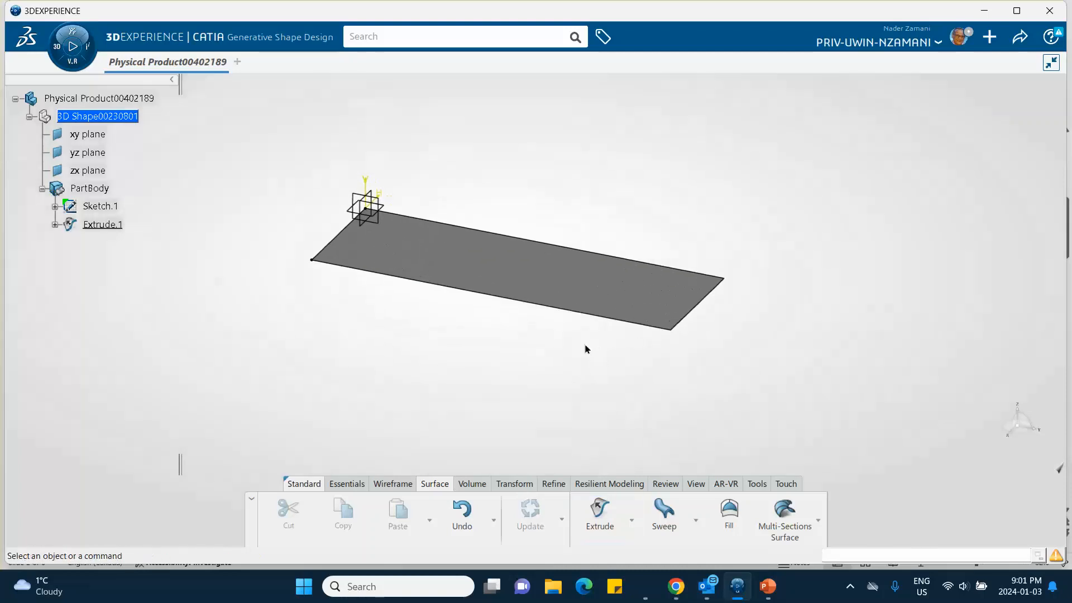
- Switch to PowerPoint to view the slide on mesh numbering, and return to 3DEXPERIENCE
{"action": "mouse_move", "coordinate": [738, 592]}
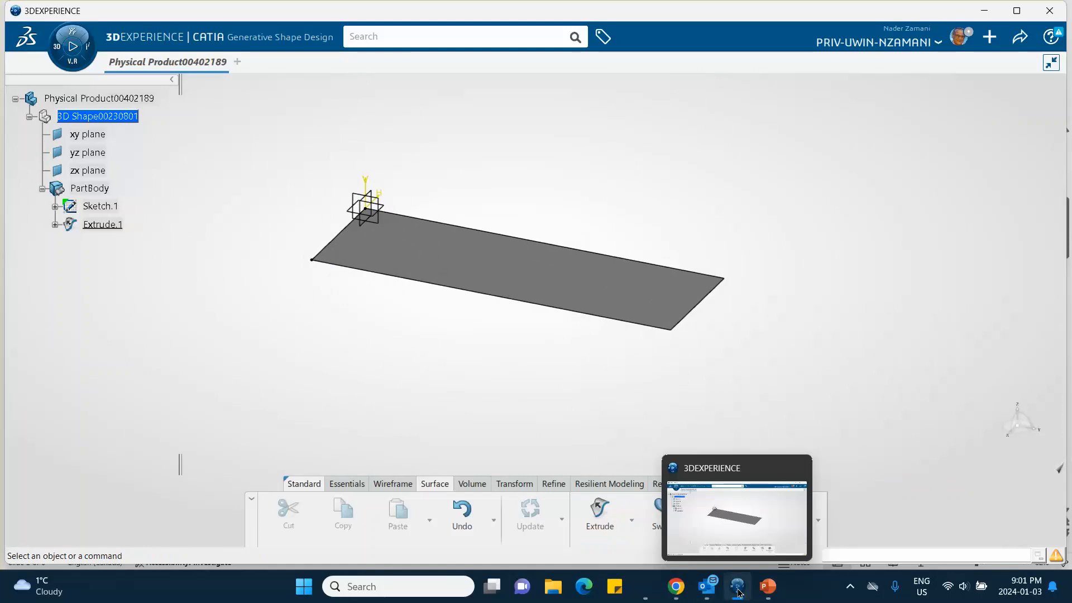
{"action": "left_click", "coordinate": [761, 586]}
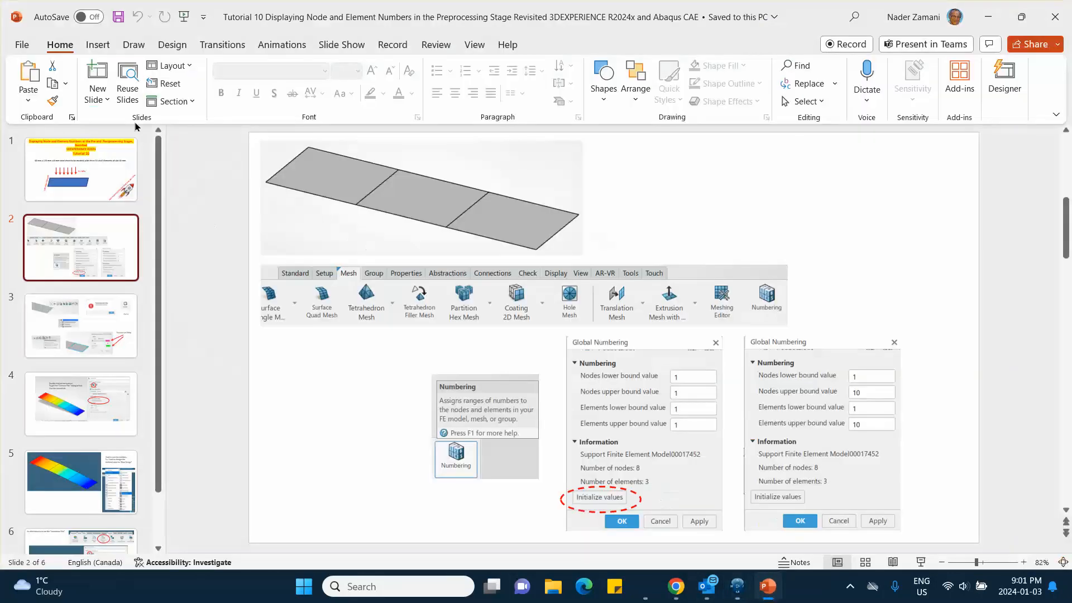
{"action": "left_click", "coordinate": [987, 17]}
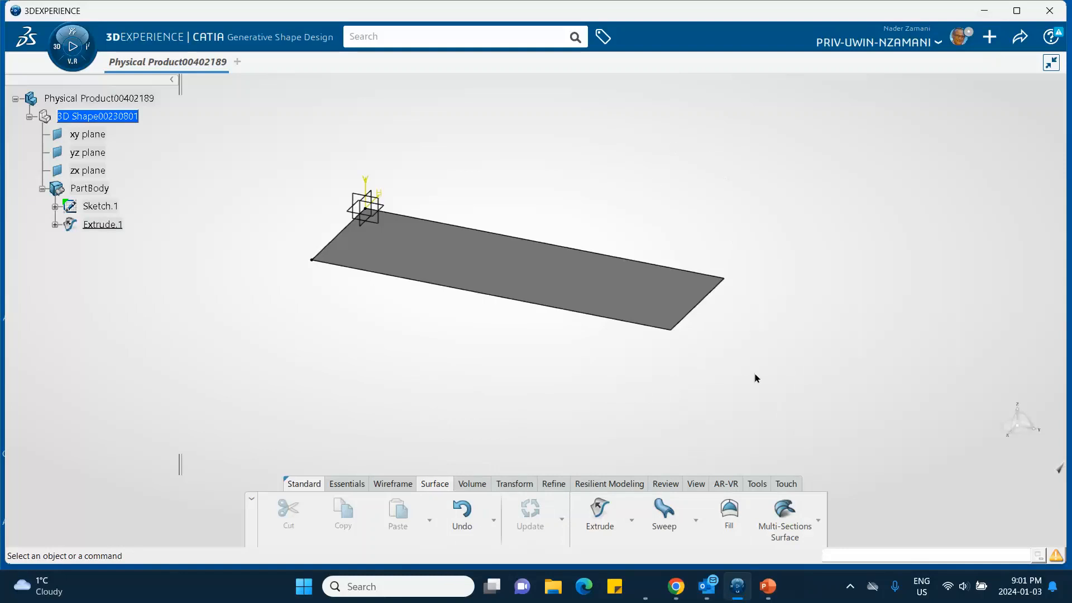
- Create one core material named "Jan 3, 2024 Steel" with only the Simulation Domain enabled
{"action": "left_click", "coordinate": [754, 483]}
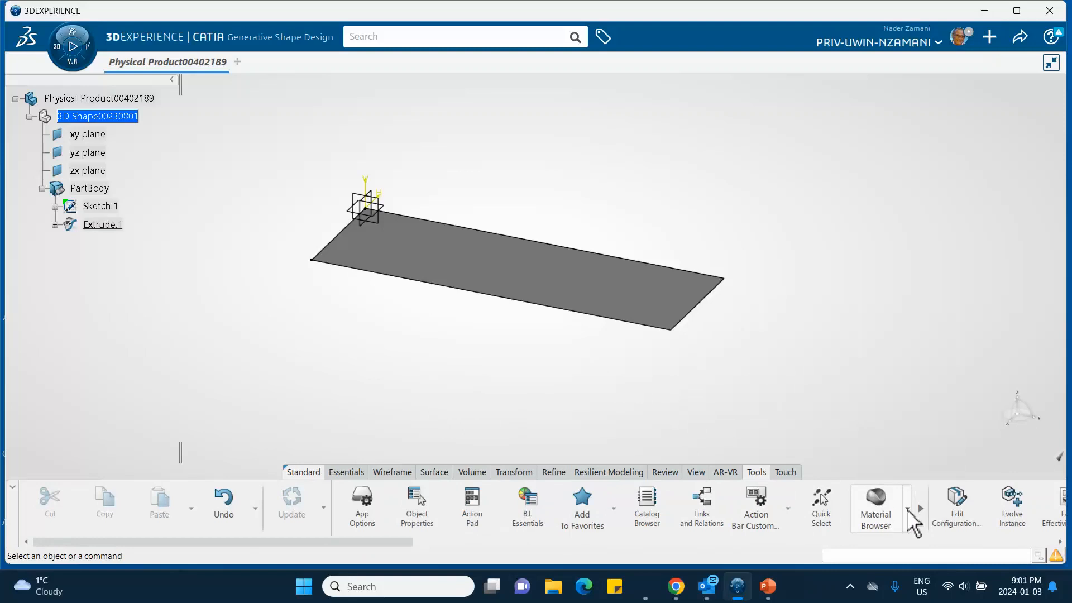
{"action": "left_click", "coordinate": [908, 509]}
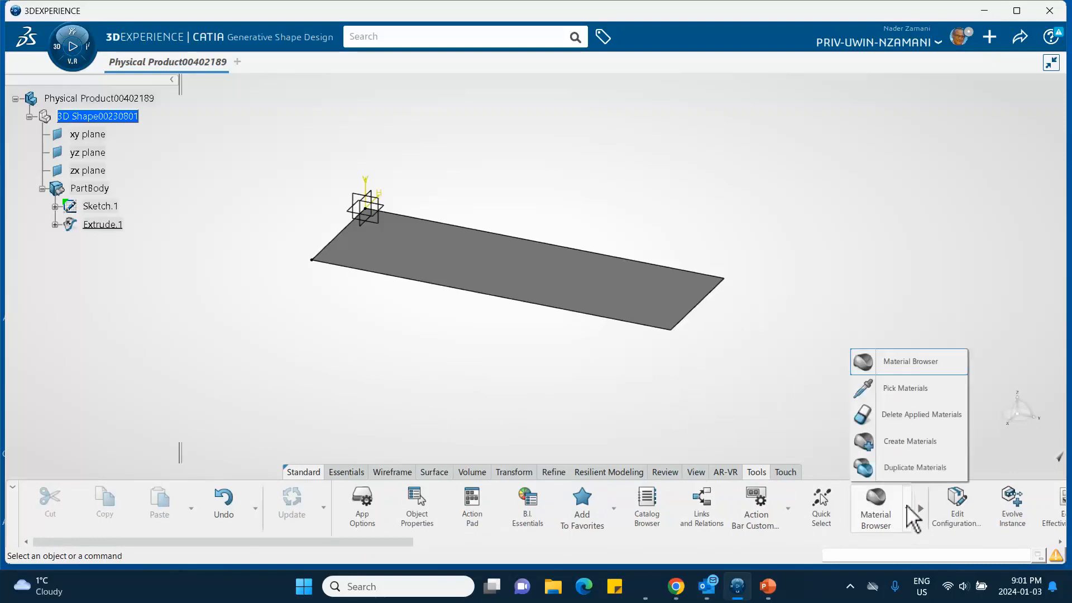
{"action": "left_click", "coordinate": [866, 440]}
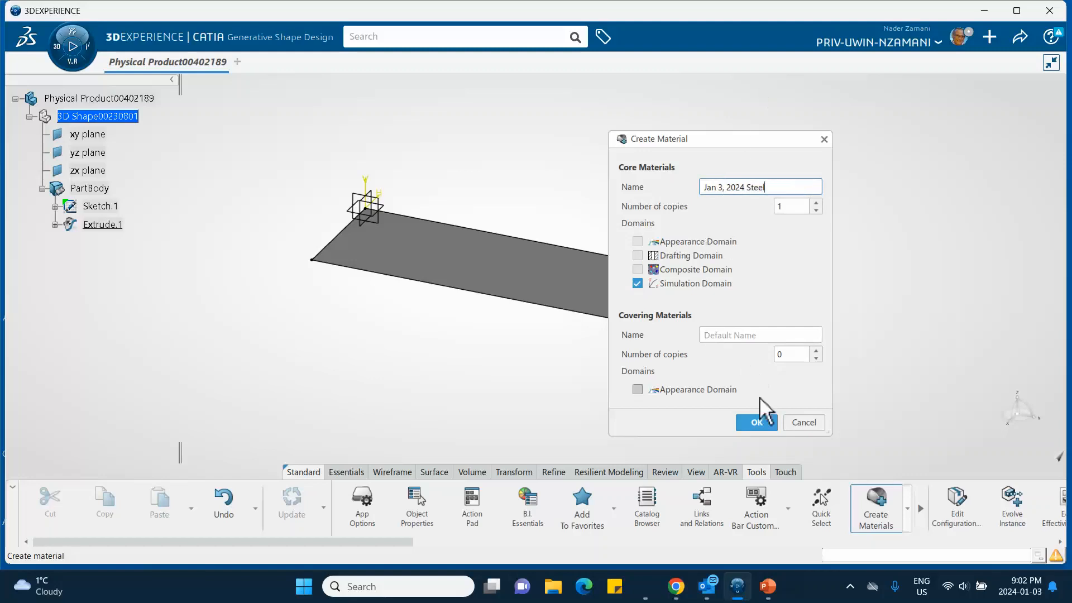
{"action": "left_click", "coordinate": [760, 425]}
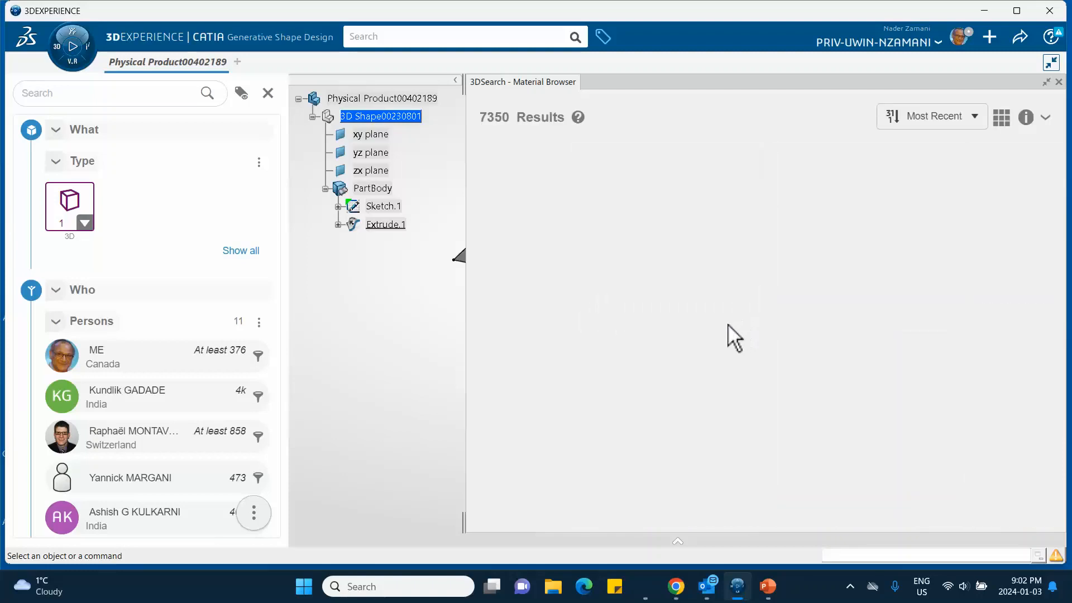
- Apply the Jan 3, 2024 Steel material to the root physical product and close the material browser
{"action": "left_click", "coordinate": [644, 302]}
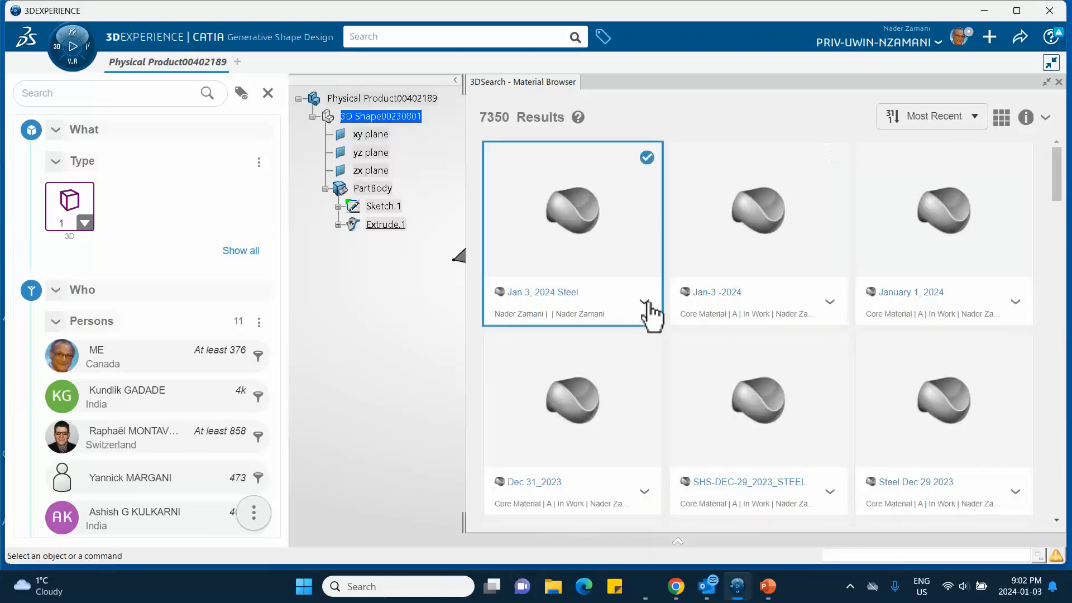
{"action": "left_click", "coordinate": [677, 367]}
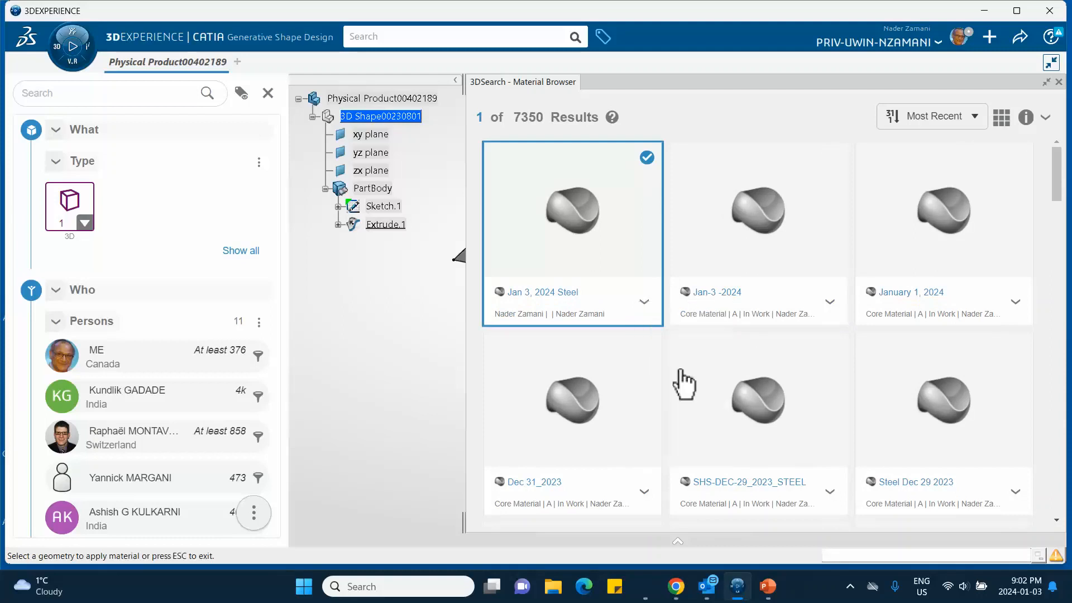
{"action": "left_click", "coordinate": [1058, 83]}
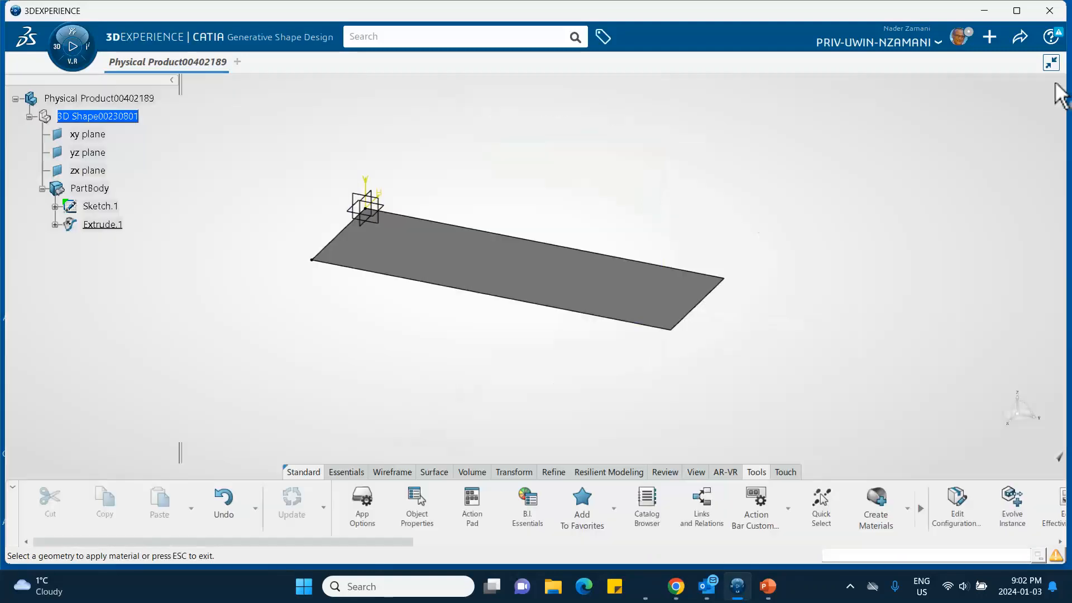
{"action": "left_click", "coordinate": [91, 100]}
{"action": "left_click", "coordinate": [267, 117]}
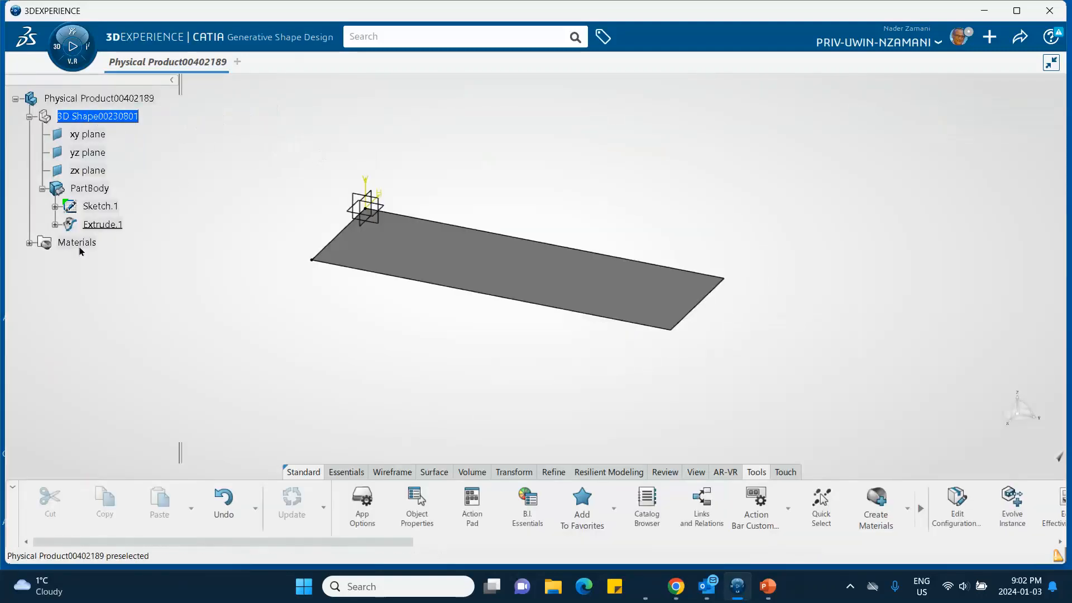
- Open the simulation domain definition of the Jan 3, 2024 Steel material for editing
{"action": "left_click", "coordinate": [30, 242]}
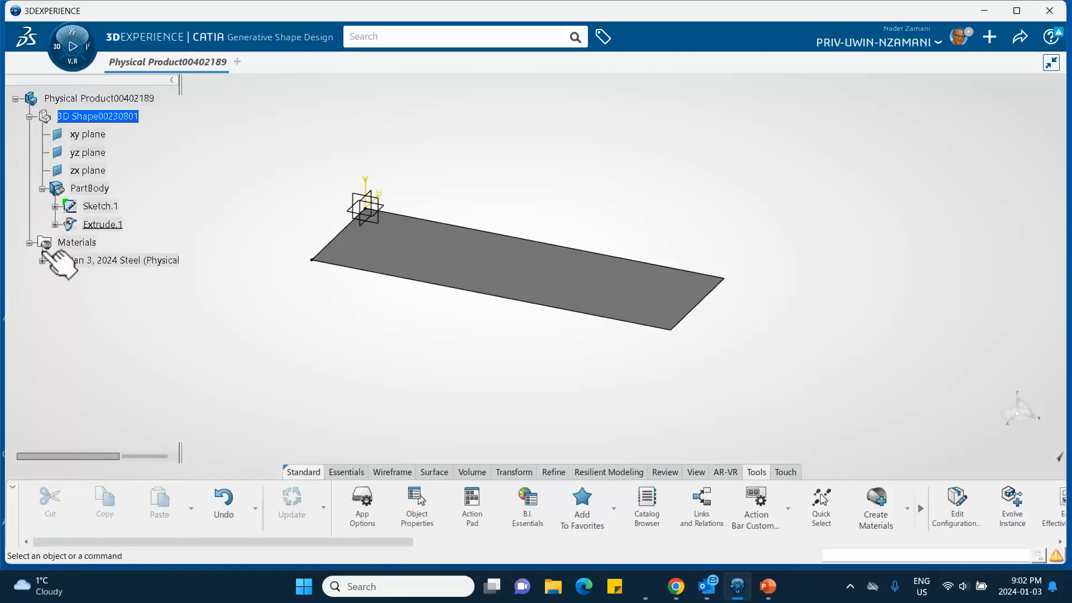
{"action": "left_click", "coordinate": [42, 261]}
{"action": "left_click", "coordinate": [119, 277]}
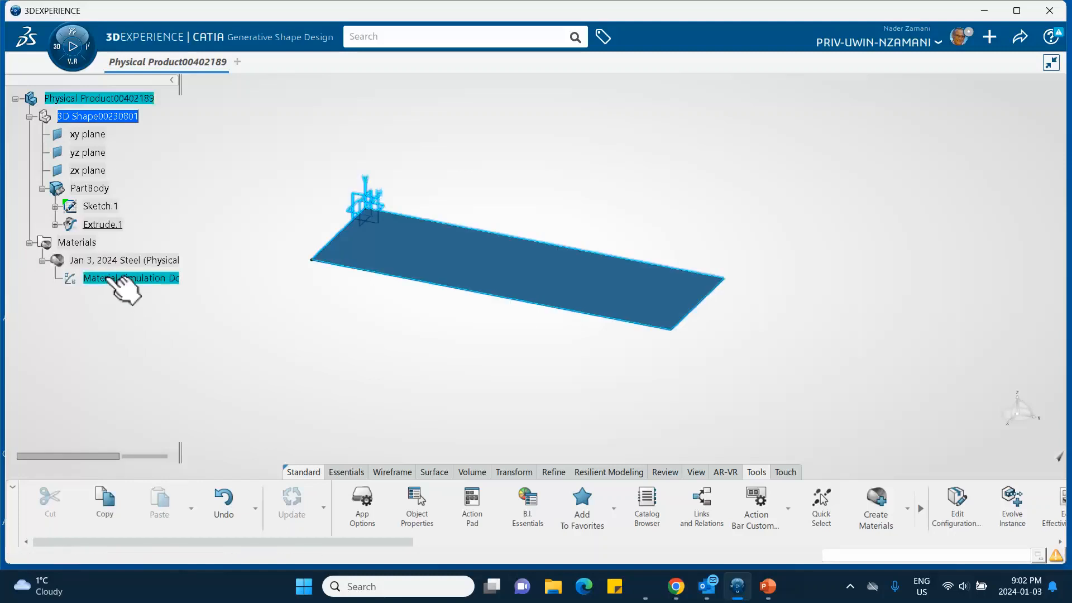
{"action": "double_click", "coordinate": [119, 278]}
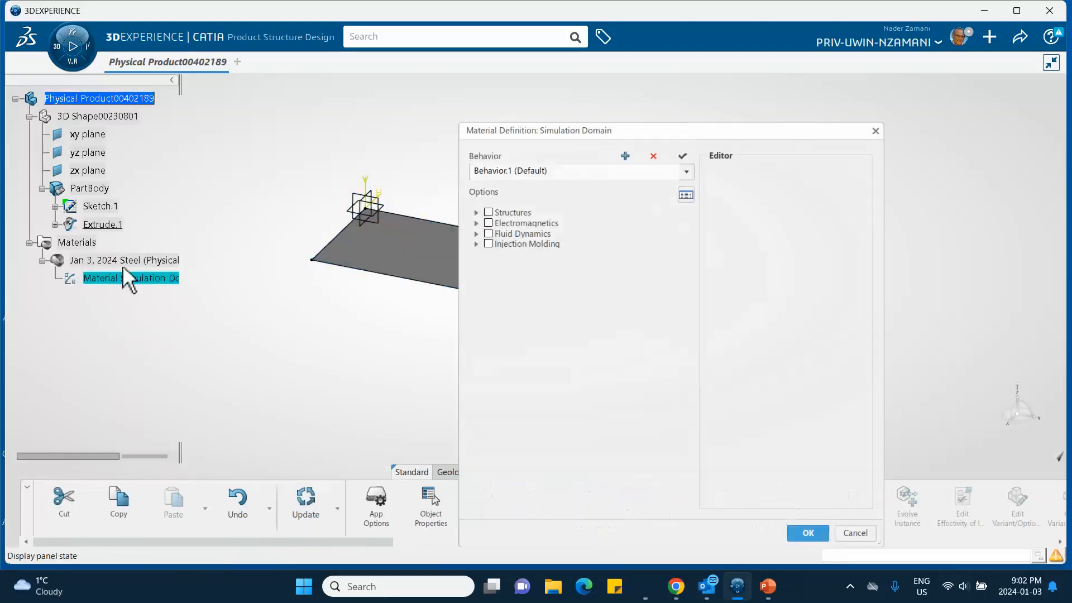
- Add isotropic Elastic behavior under Abaqus Multiphysics with Young's modulus 200000 MPa and Poisson's ratio 0.3, and accept the definition
{"action": "left_click", "coordinate": [476, 213]}
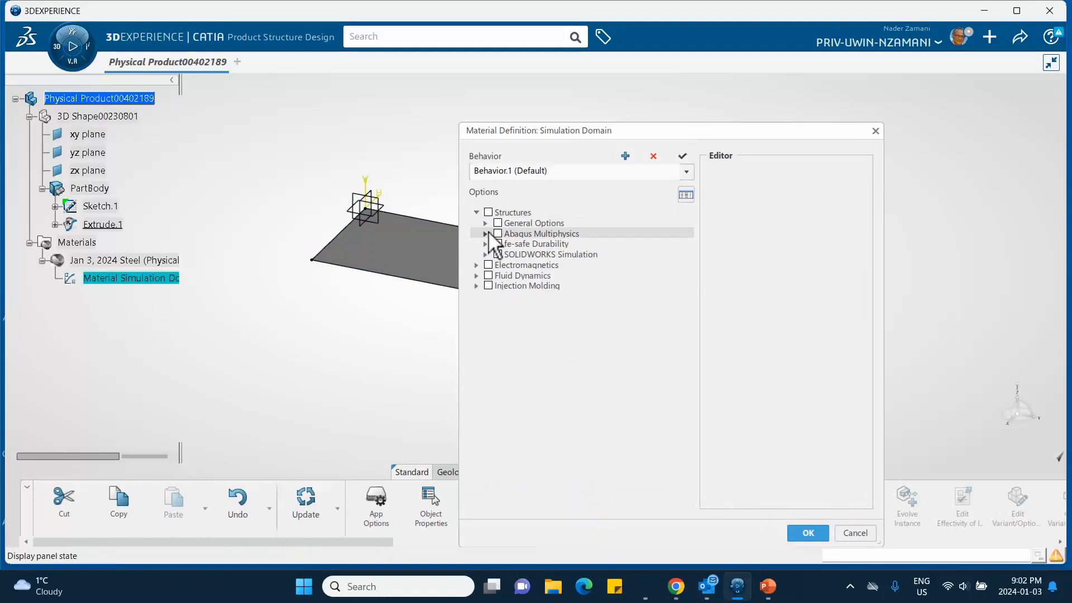
{"action": "left_click", "coordinate": [485, 234]}
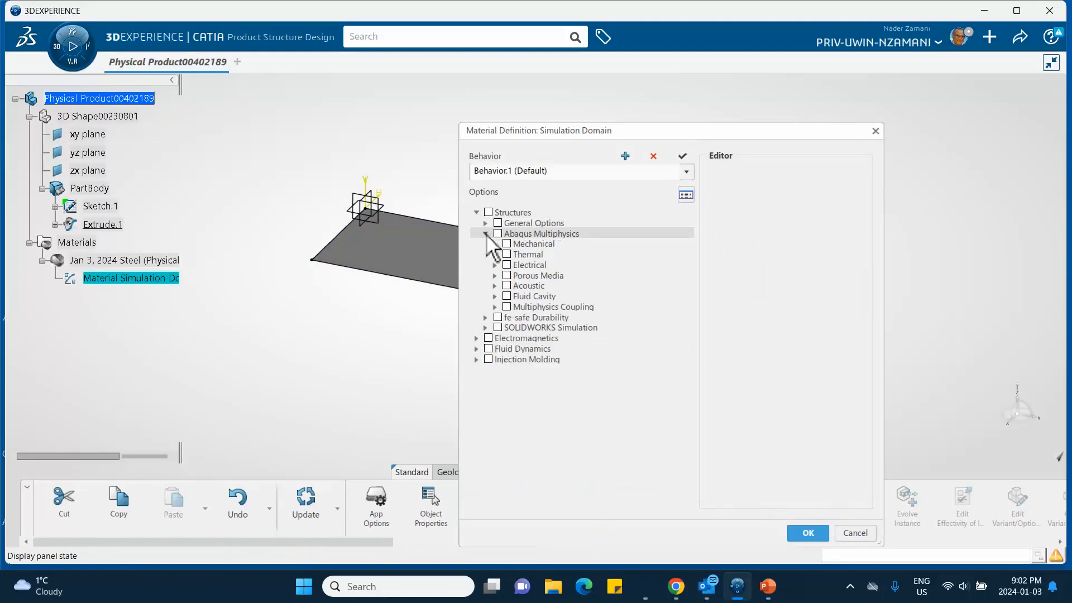
{"action": "left_click", "coordinate": [495, 244]}
{"action": "left_click", "coordinate": [503, 254]}
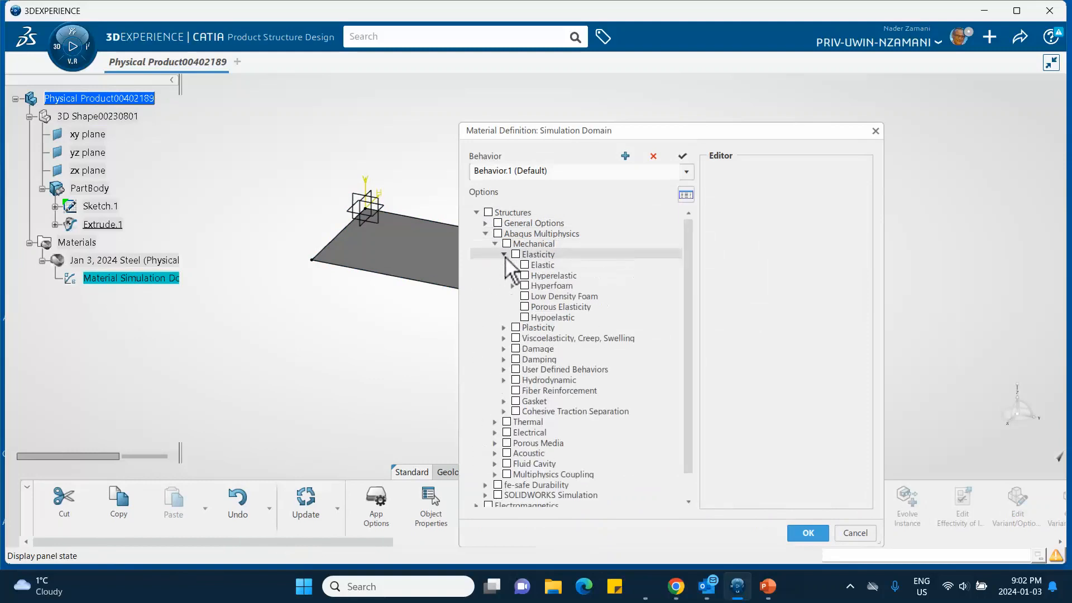
{"action": "left_click", "coordinate": [525, 265]}
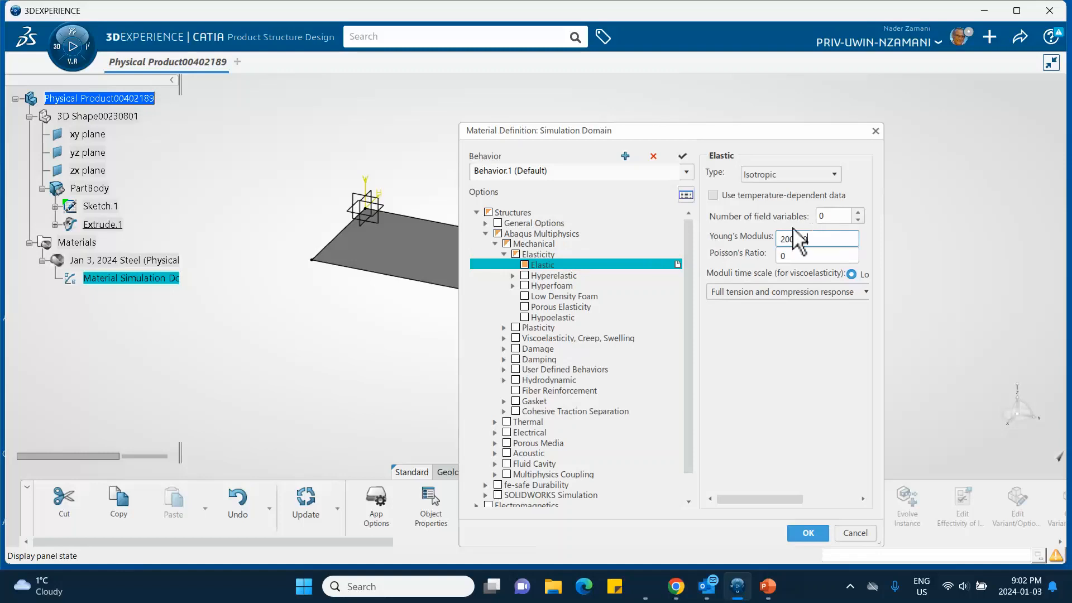
{"action": "left_click", "coordinate": [808, 258]}
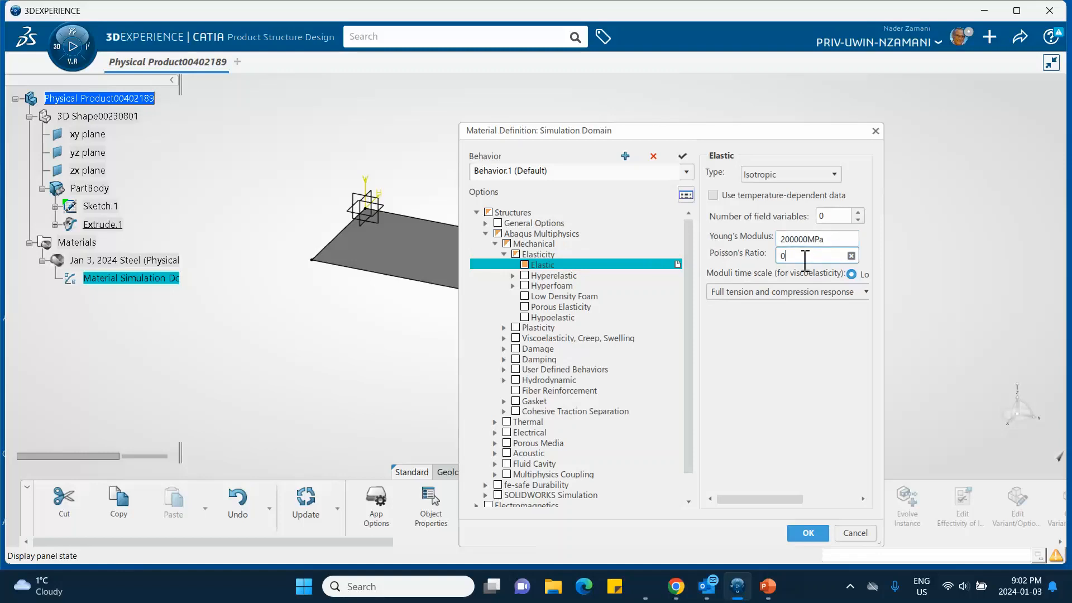
{"action": "left_click_drag", "start_coordinate": [805, 261], "coordinate": [738, 234]}
{"action": "type", "text": ".3"}
{"action": "left_click", "coordinate": [808, 532]}
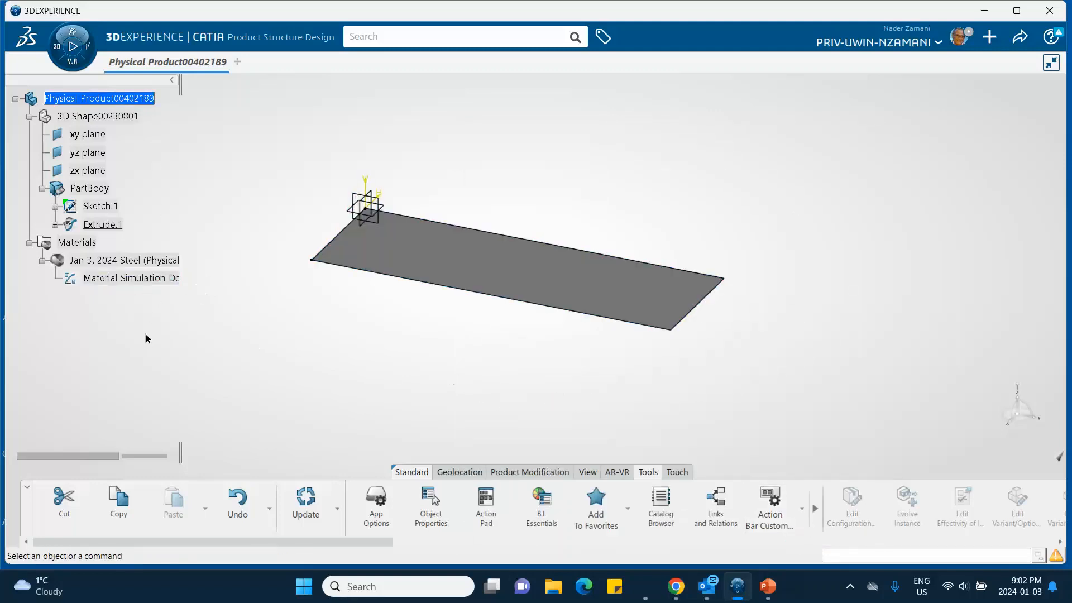
- Switch to Structural Model Creation and add an empty finite element model (Empty FEM) to the physical product
{"action": "left_click", "coordinate": [58, 56]}
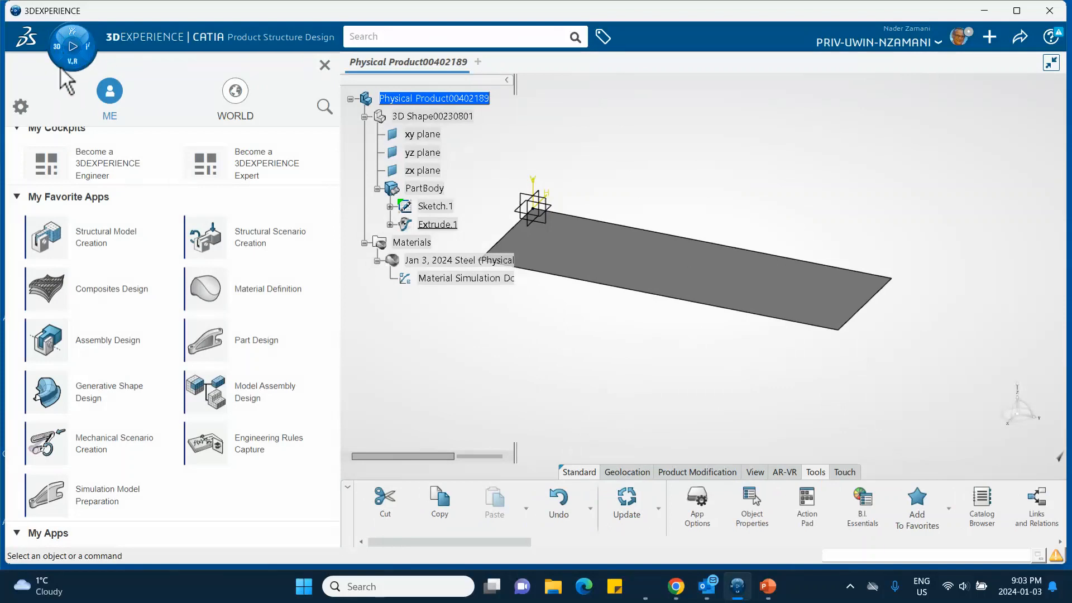
{"action": "left_click", "coordinate": [106, 245]}
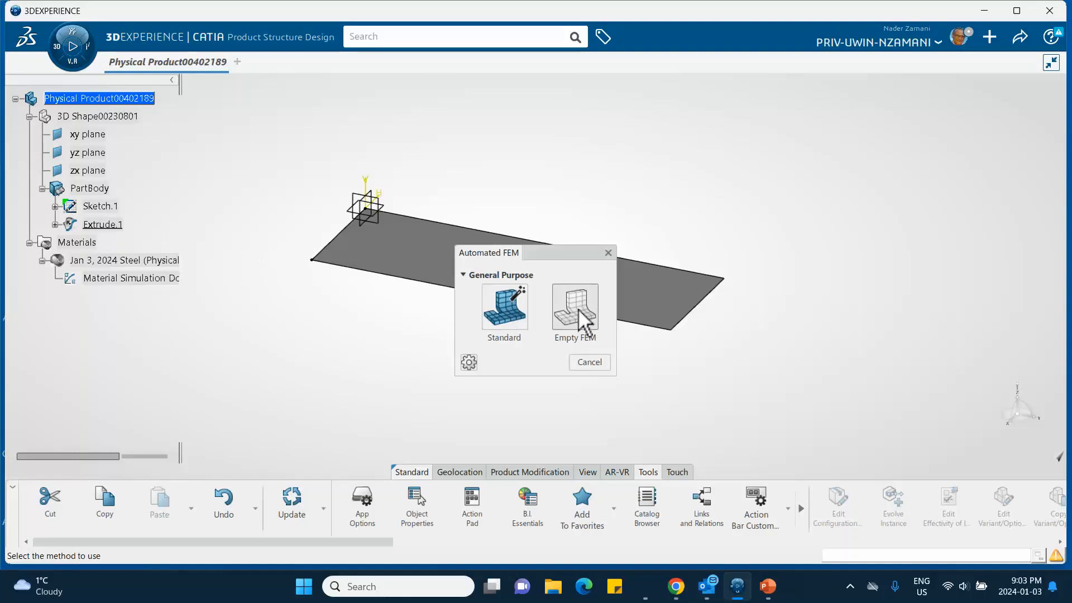
{"action": "left_click", "coordinate": [575, 311]}
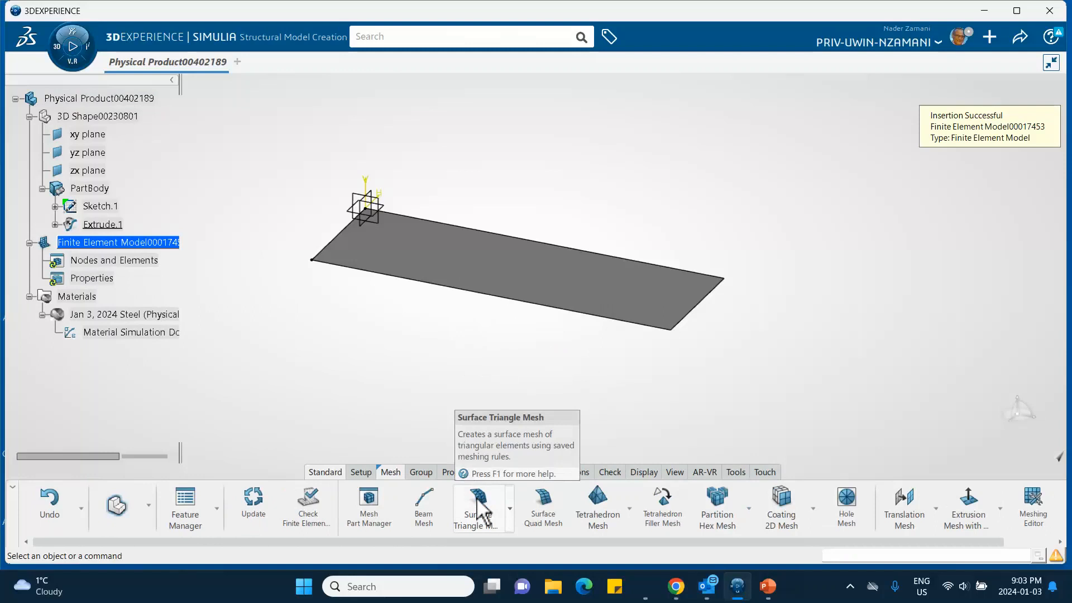
- Mesh the plate surface with a linear Surface Quad Mesh of 40 mm mesh size and 0 mm offset
{"action": "left_click", "coordinate": [540, 511]}
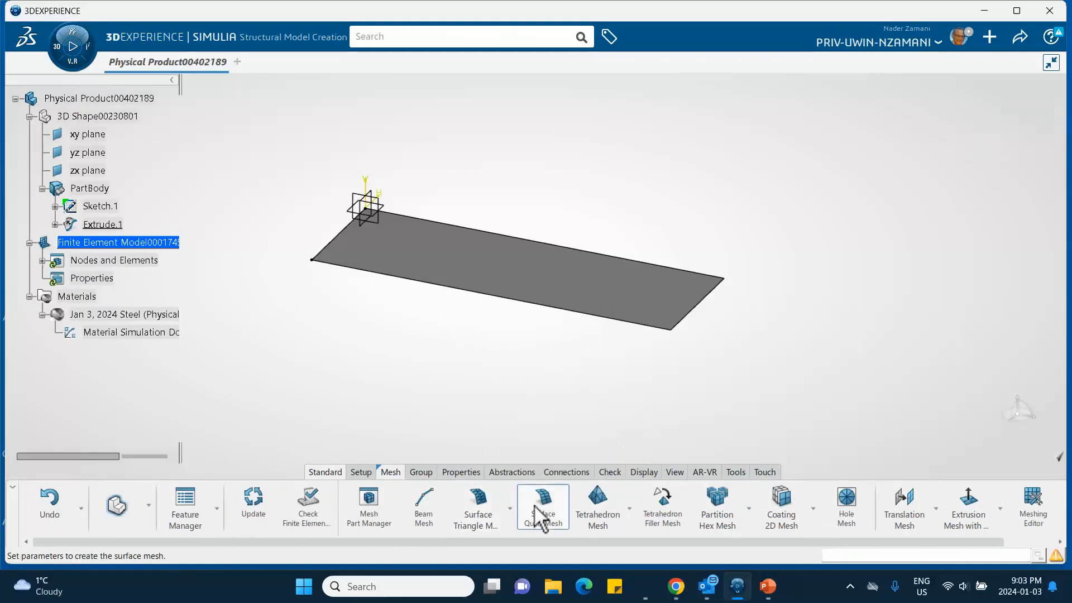
{"action": "left_click", "coordinate": [538, 282]}
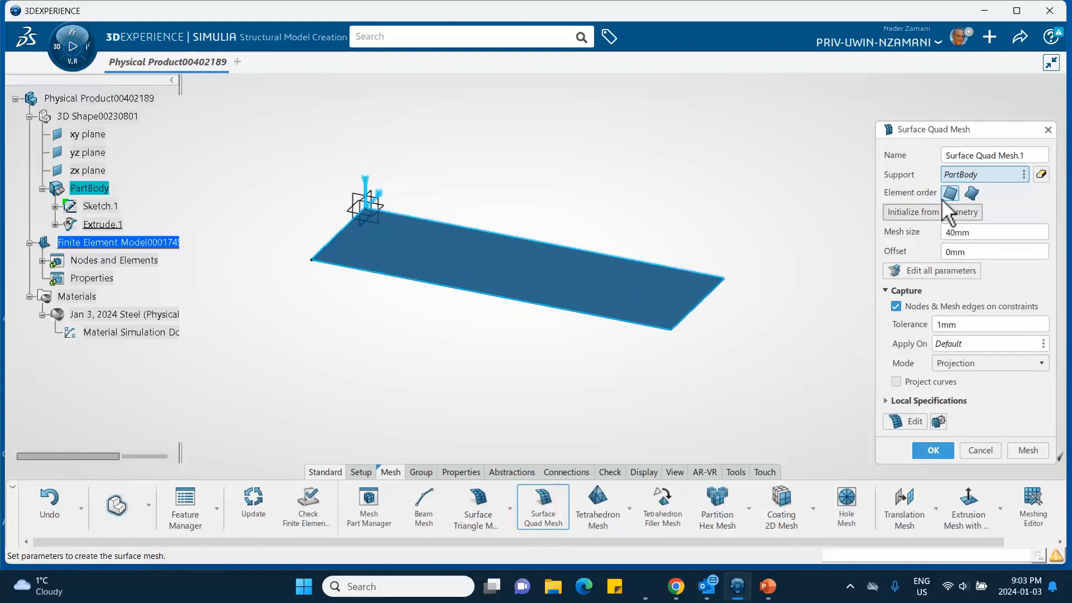
{"action": "left_click", "coordinate": [1030, 454]}
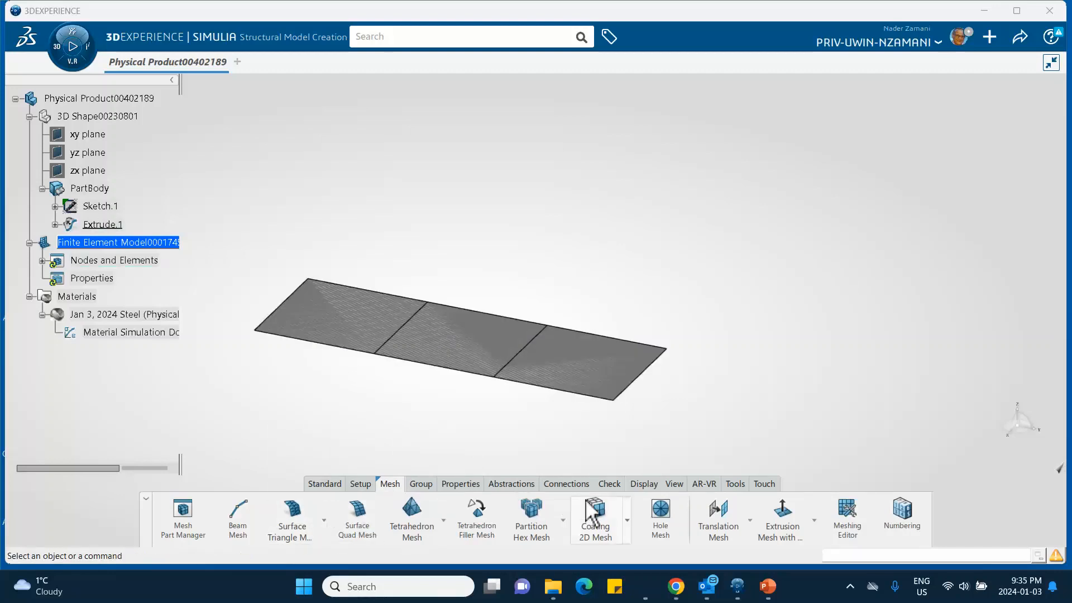
- Add global numbering to the finite element model, initialize the node and element bounds to 1 to 10, and accept it
{"action": "left_click", "coordinate": [901, 511]}
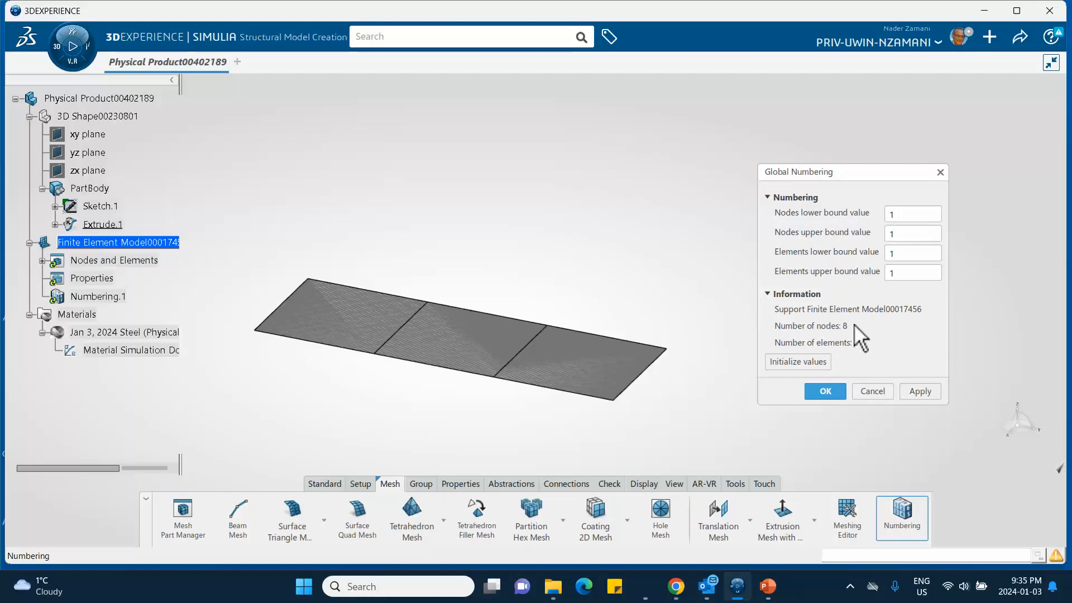
{"action": "left_click", "coordinate": [785, 359]}
{"action": "left_click", "coordinate": [767, 586]}
{"action": "left_click", "coordinate": [81, 247]}
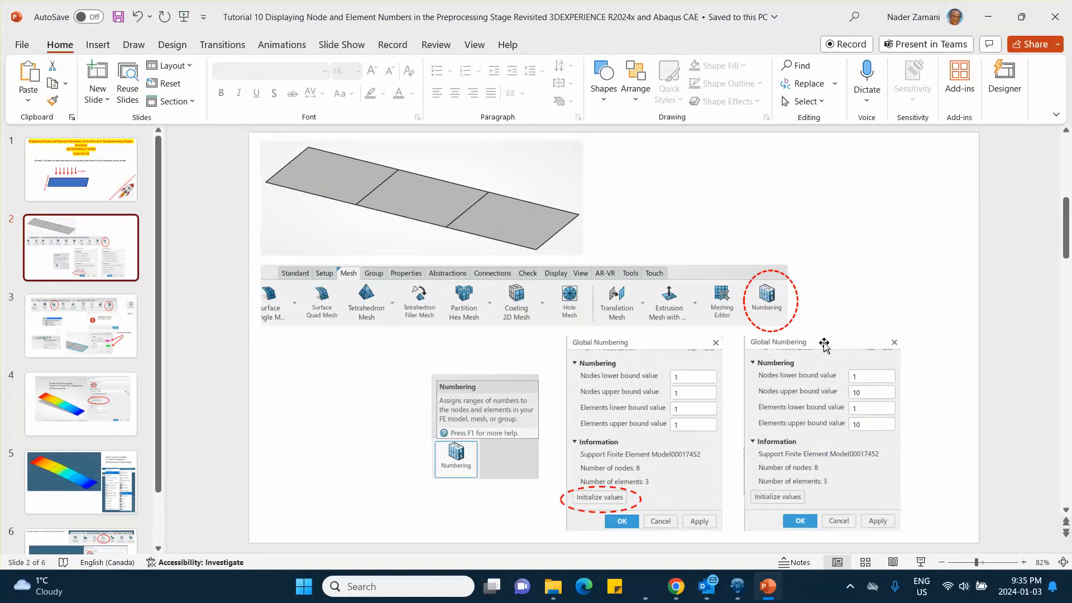
{"action": "left_click", "coordinate": [988, 17]}
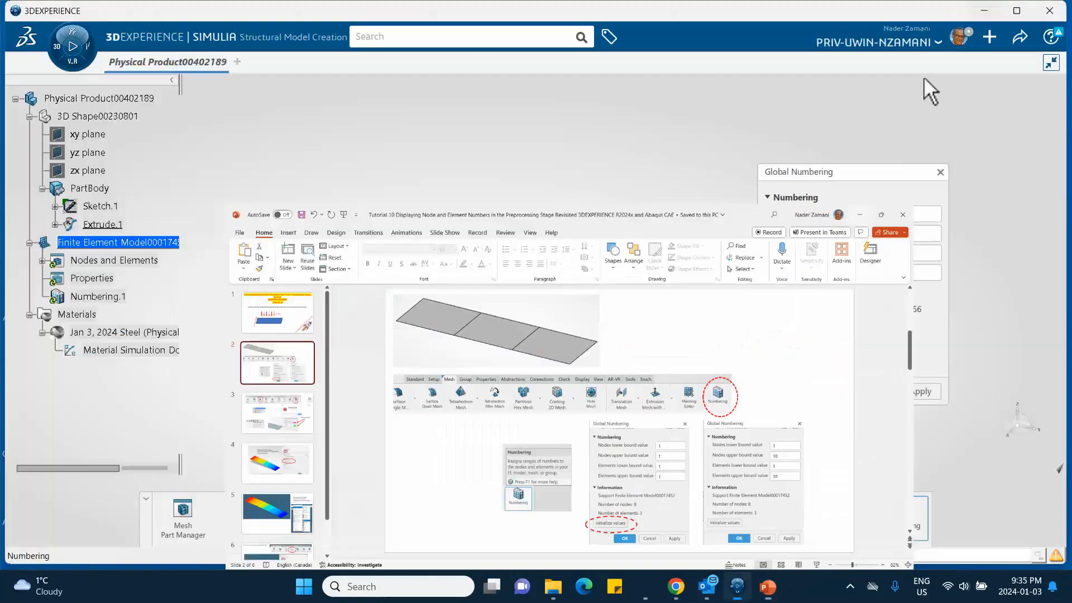
{"action": "left_click", "coordinate": [825, 389]}
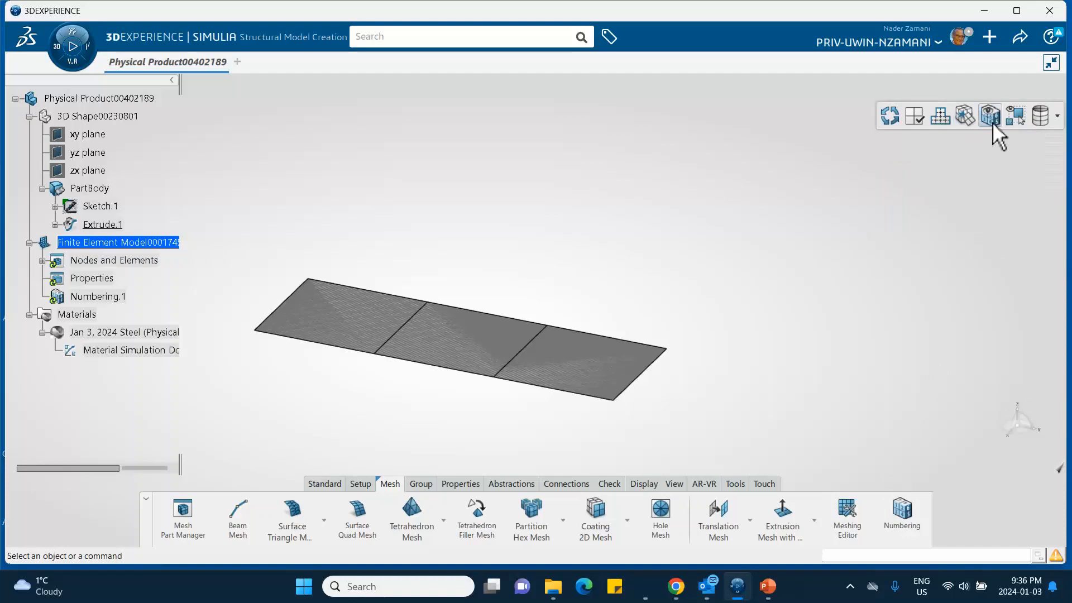
{"action": "left_click", "coordinate": [990, 117]}
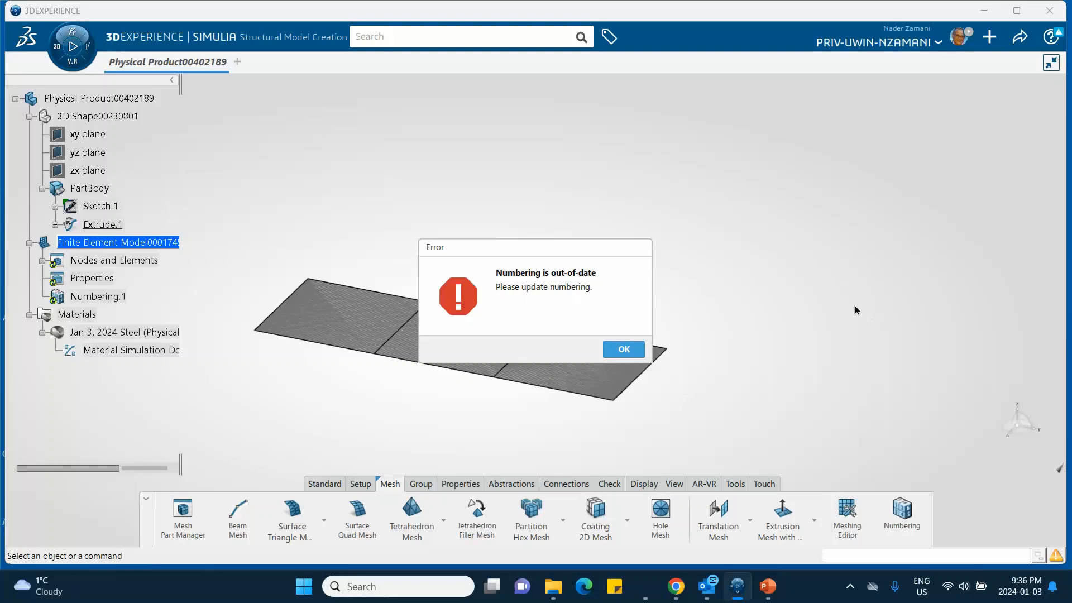
{"action": "left_click", "coordinate": [625, 352]}
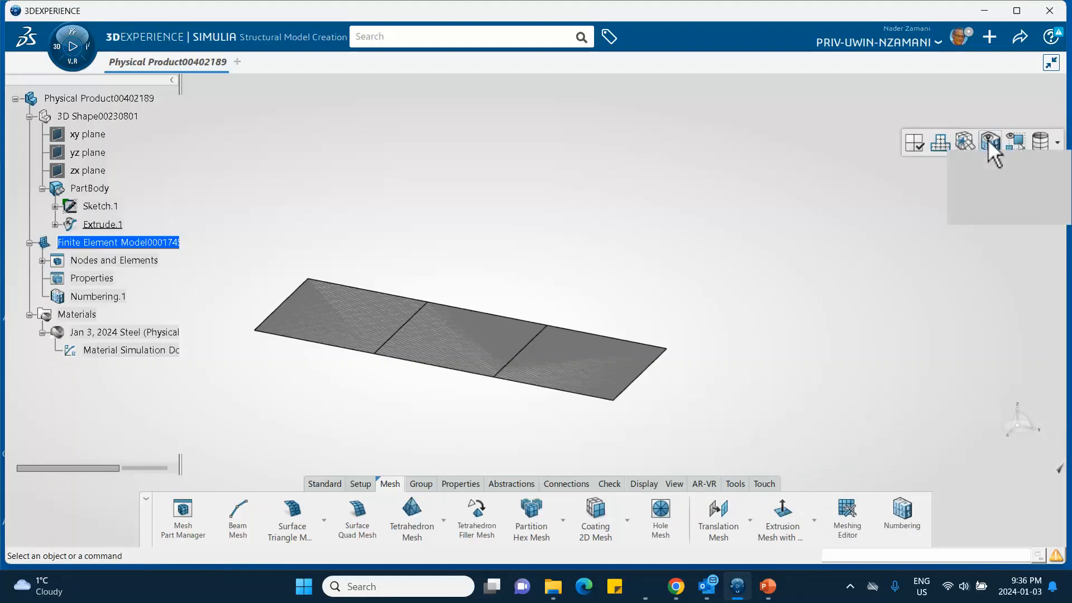
{"action": "left_click", "coordinate": [988, 143]}
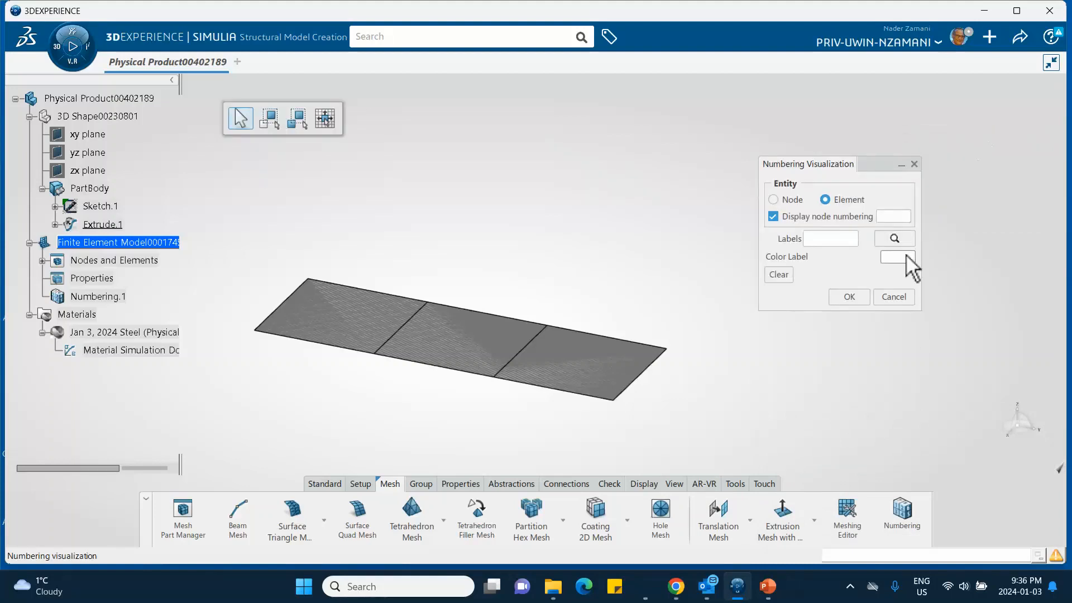
{"action": "left_click", "coordinate": [880, 299]}
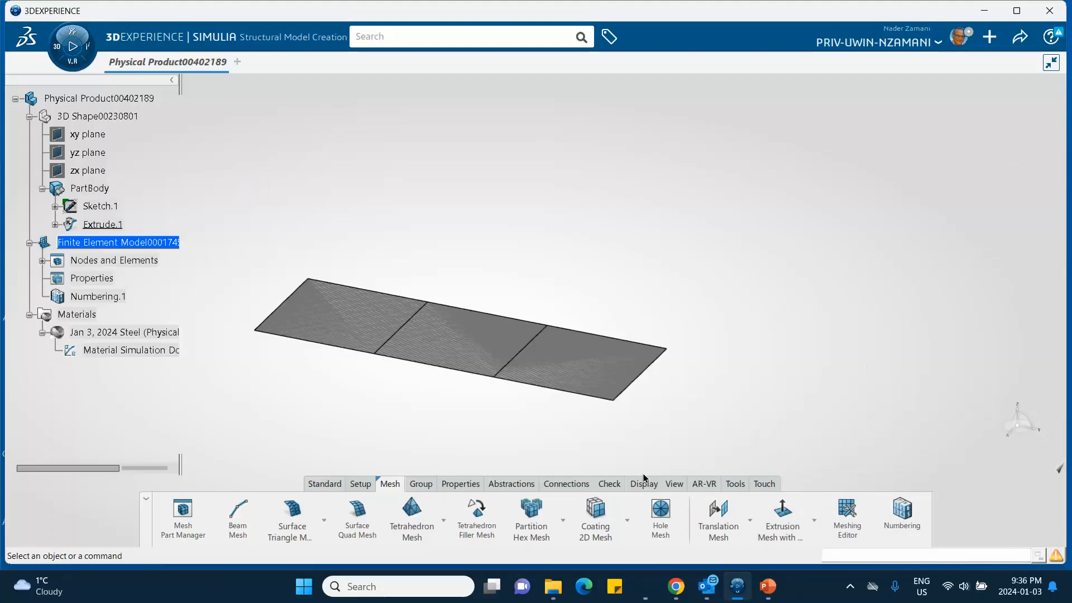
- Start Numbering Visualization, consult the tutorial slide in PowerPoint on its settings, and pick the rightmost mesh element with node numbering displayed
{"action": "mouse_move", "coordinate": [667, 506]}
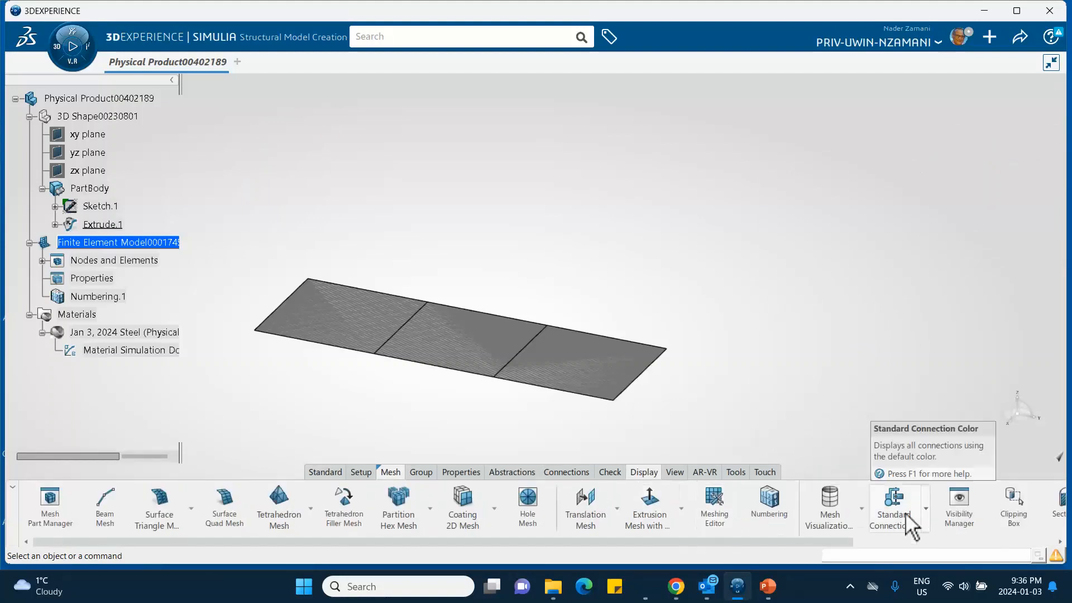
{"action": "left_click_drag", "start_coordinate": [804, 541], "coordinate": [957, 540]}
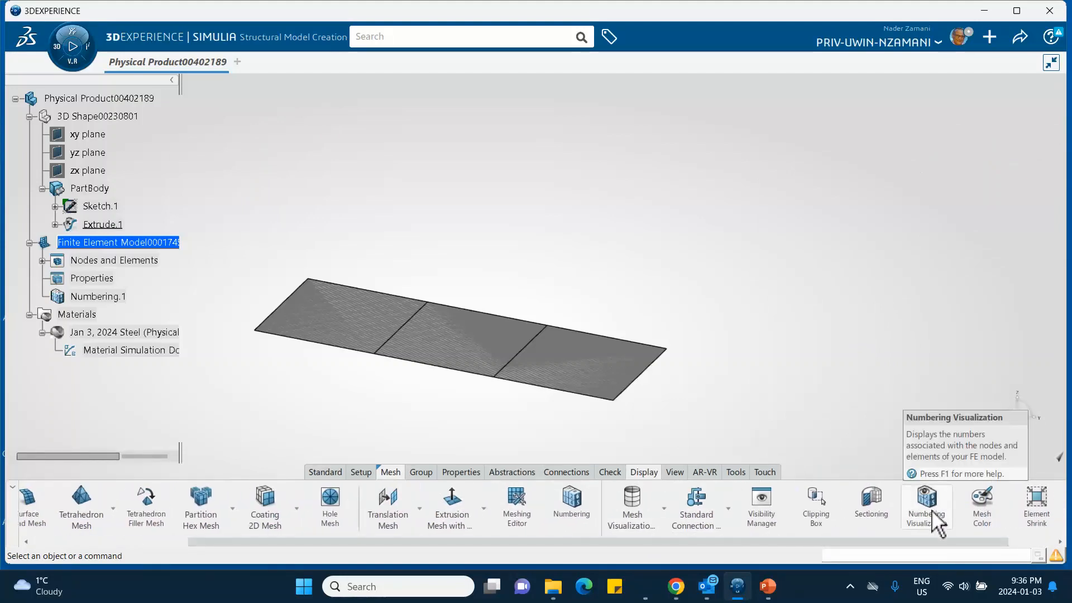
{"action": "left_click", "coordinate": [927, 505]}
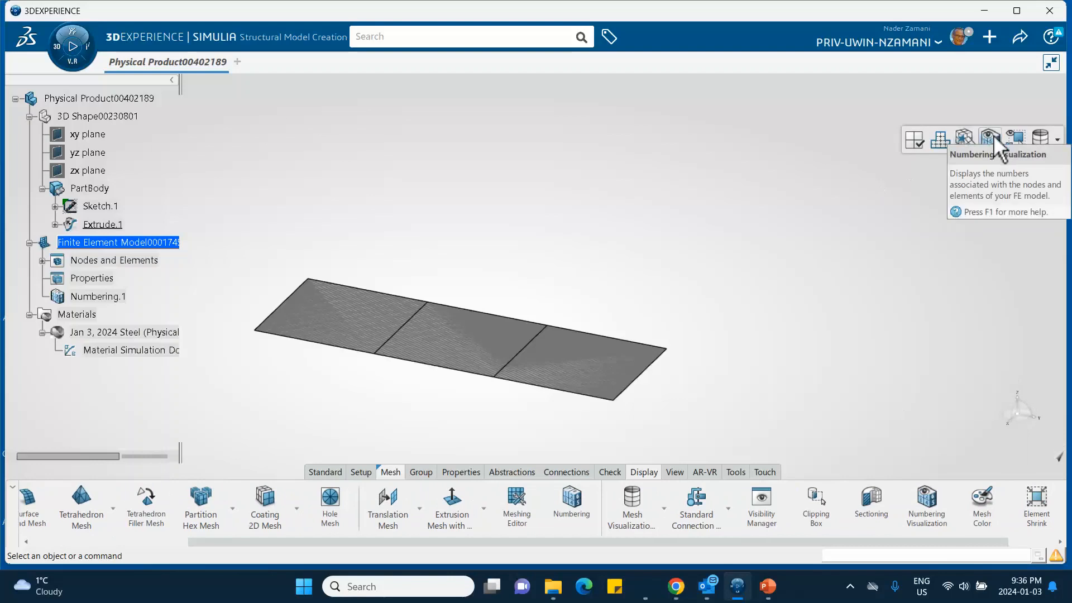
{"action": "left_click", "coordinate": [992, 136]}
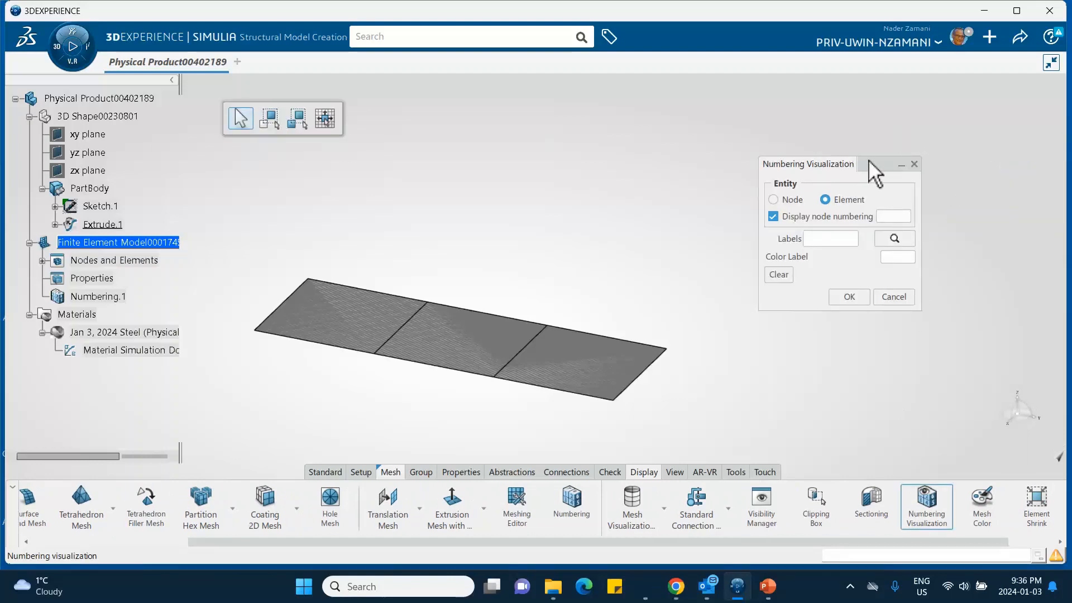
{"action": "left_click_drag", "start_coordinate": [868, 161], "coordinate": [813, 178]}
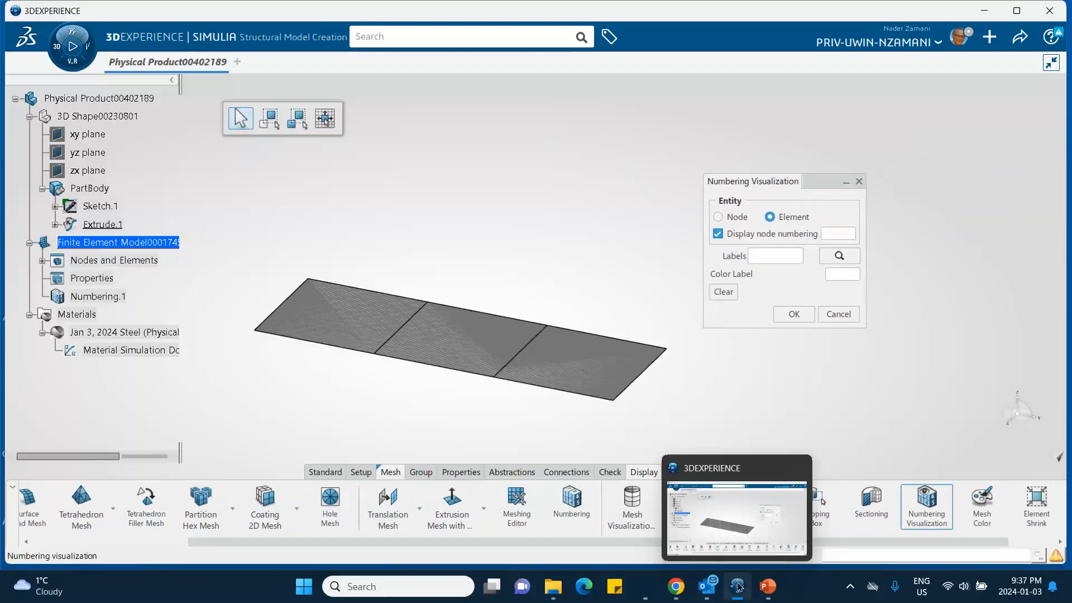
{"action": "left_click", "coordinate": [767, 586]}
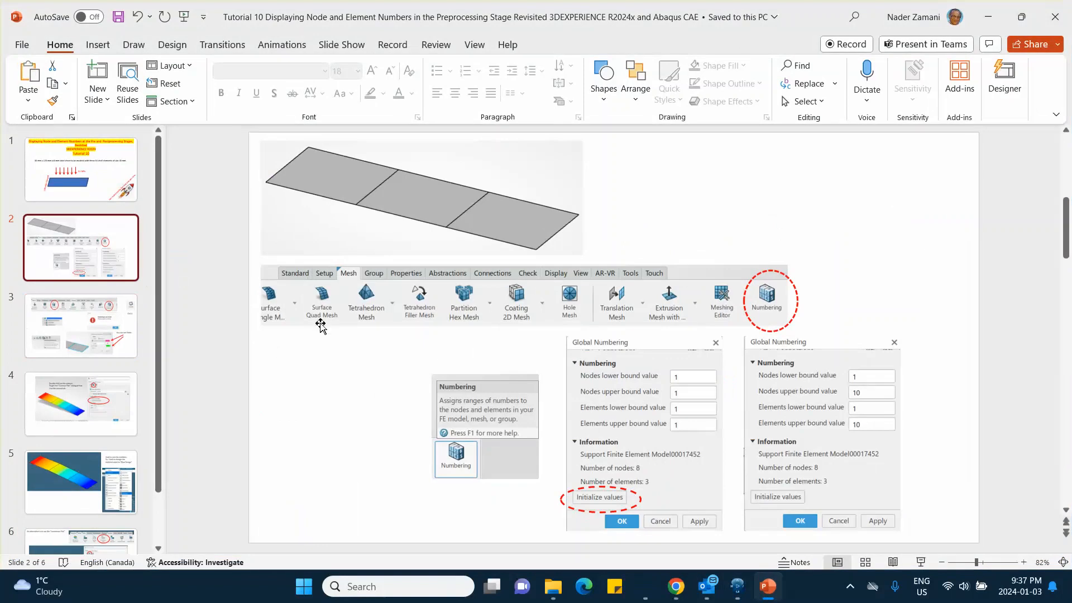
{"action": "left_click", "coordinate": [129, 310]}
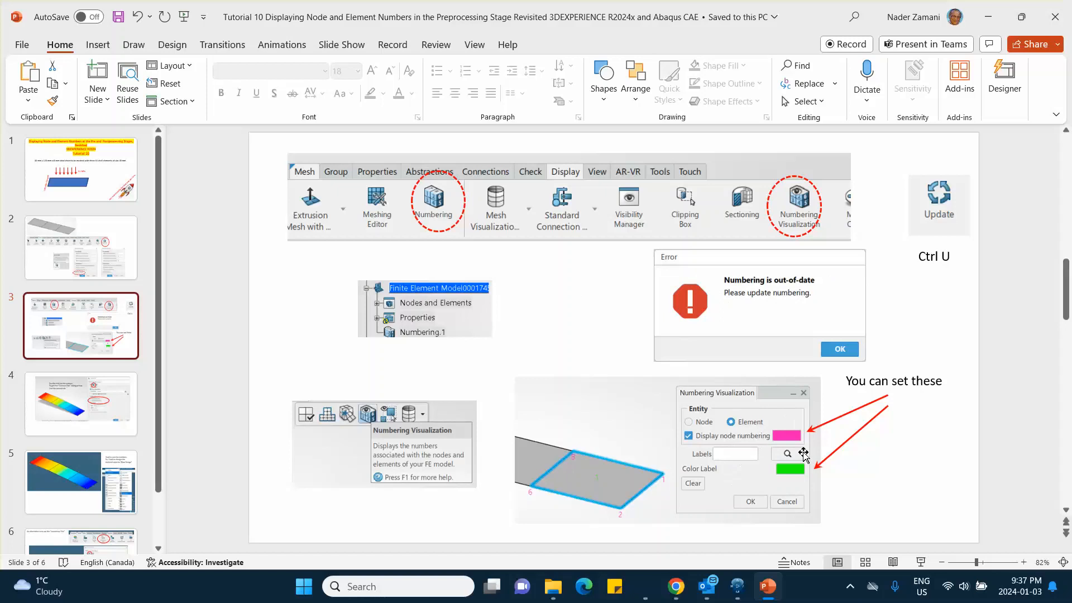
{"action": "left_click", "coordinate": [986, 17]}
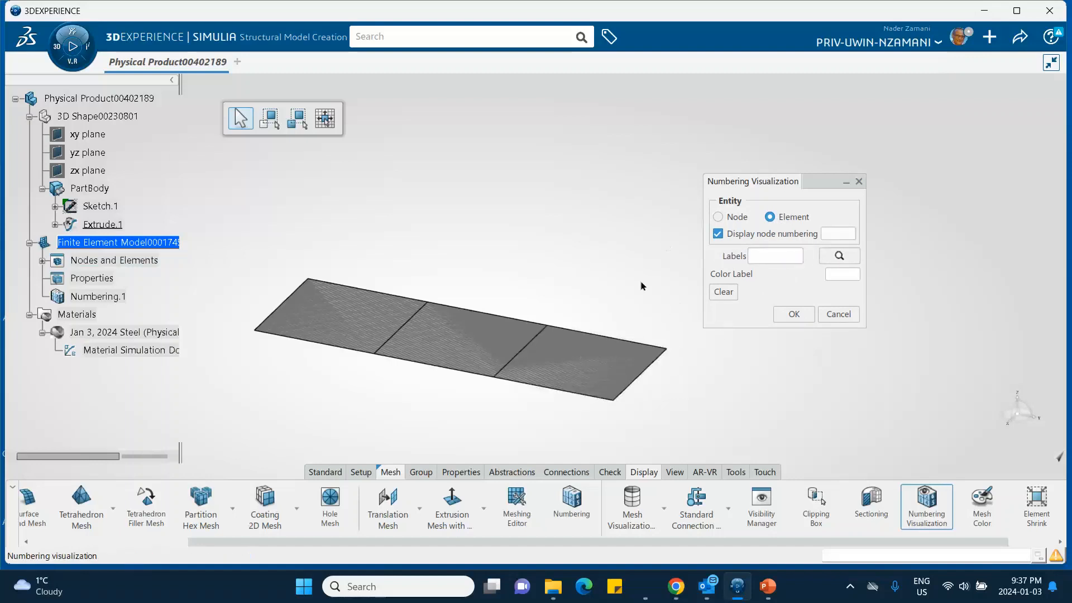
{"action": "left_click", "coordinate": [594, 357]}
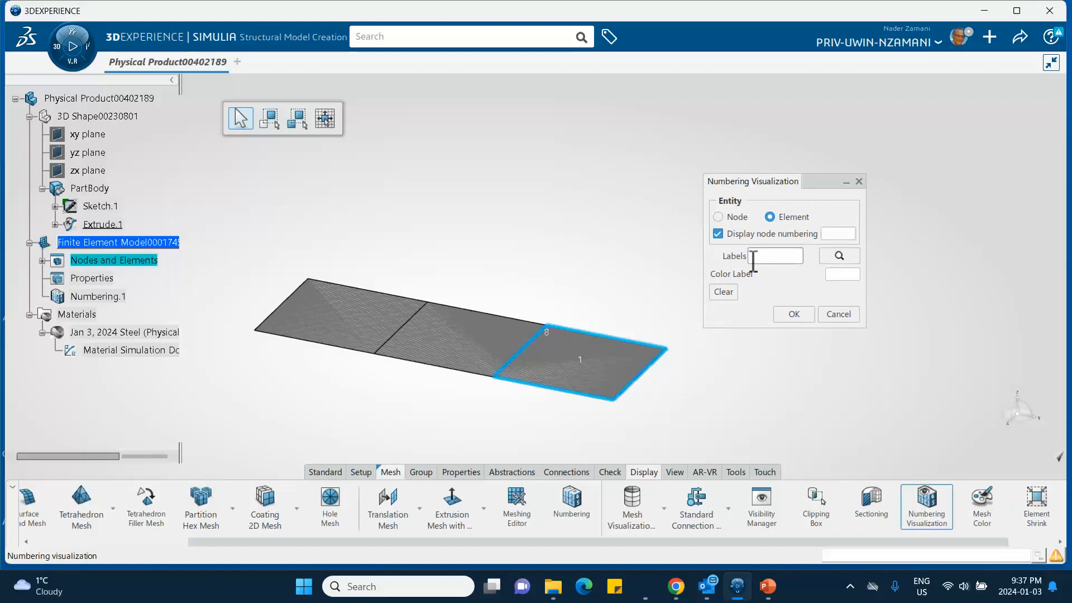
- Set the element label color to orange-red (RGB FF4509) in the numbering visualization
{"action": "left_click", "coordinate": [830, 275]}
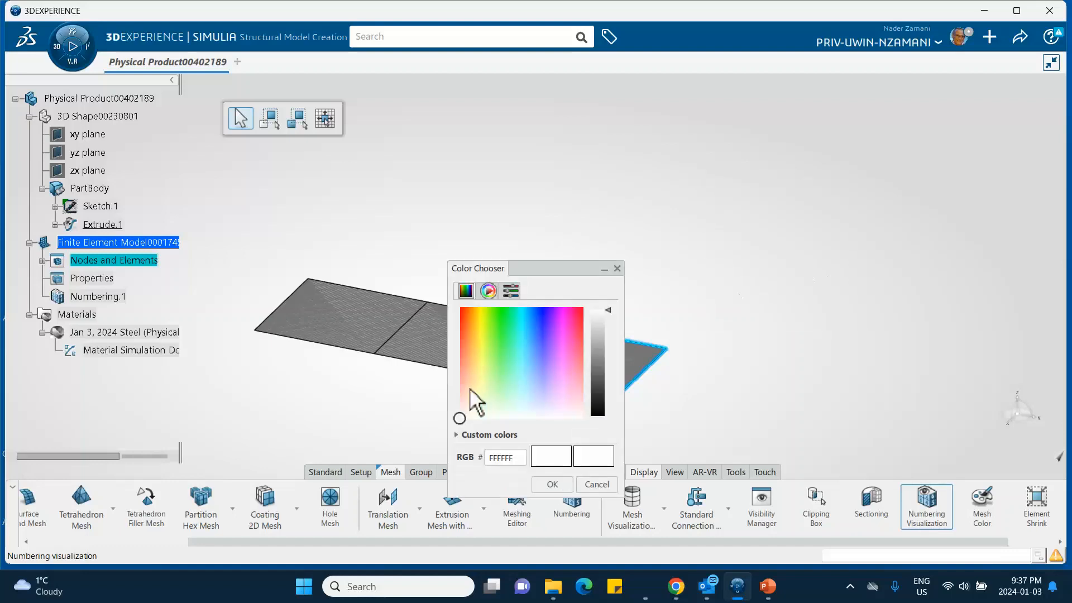
{"action": "left_click", "coordinate": [465, 311]}
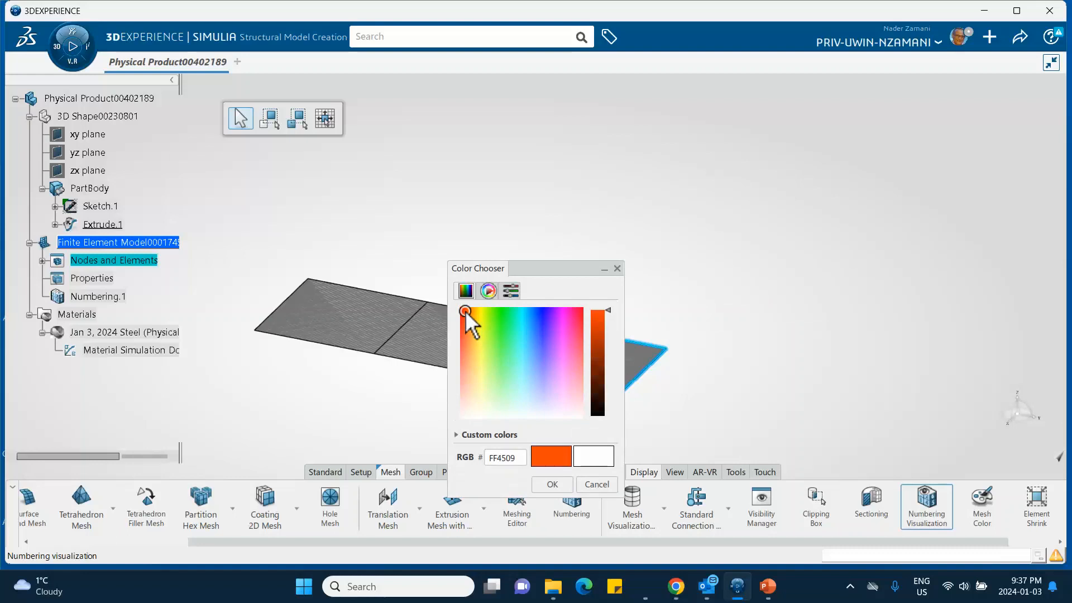
{"action": "left_click", "coordinate": [552, 484]}
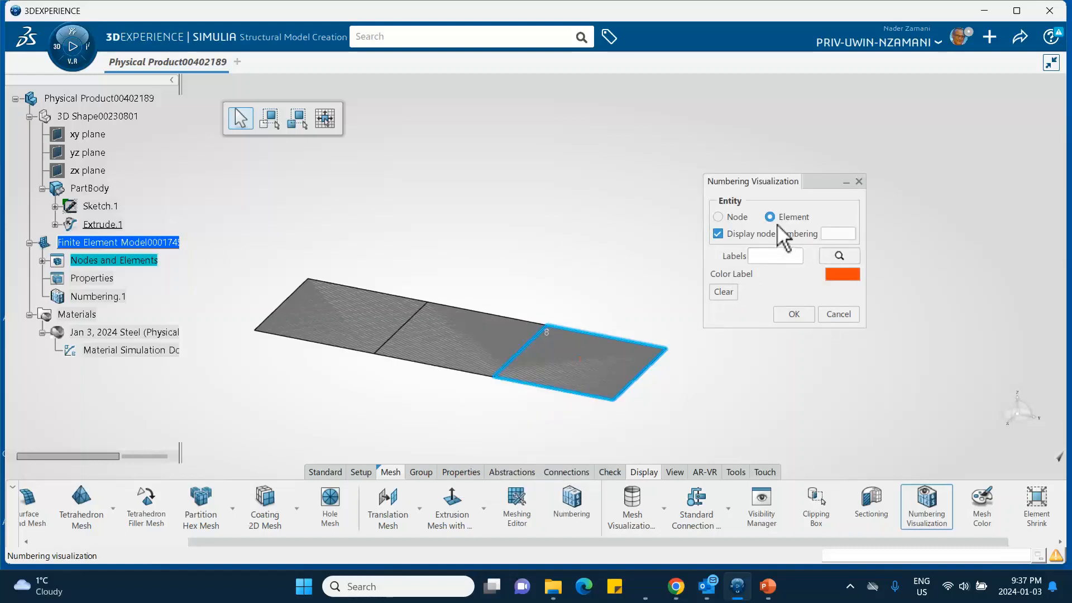
{"action": "left_click", "coordinate": [578, 366]}
- Set the color of the displayed node numbers to green (RGB 49FF08)
{"action": "left_click", "coordinate": [835, 234]}
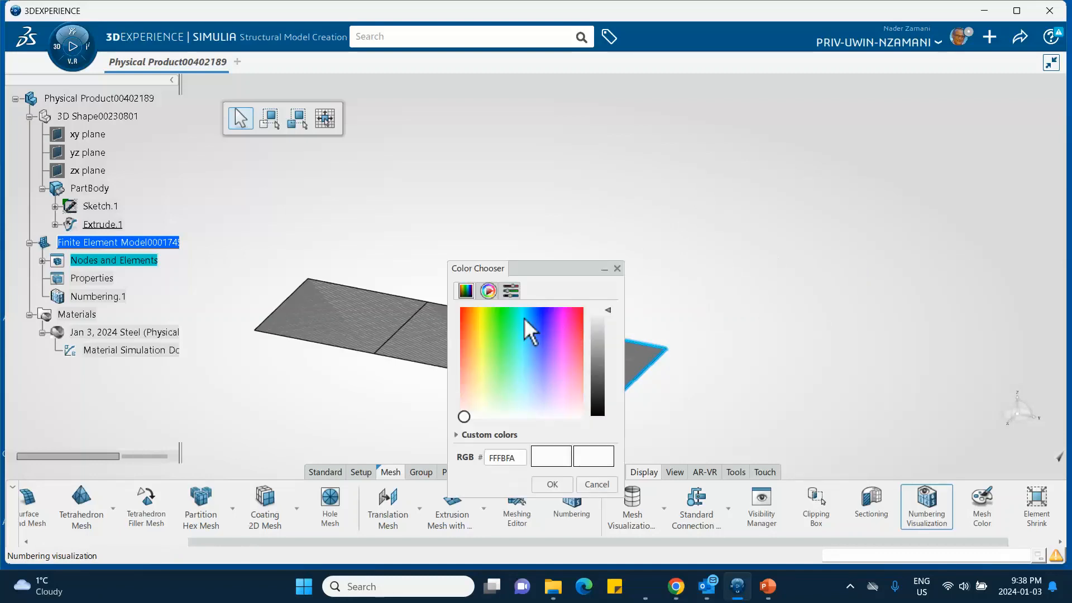
{"action": "left_click", "coordinate": [496, 310]}
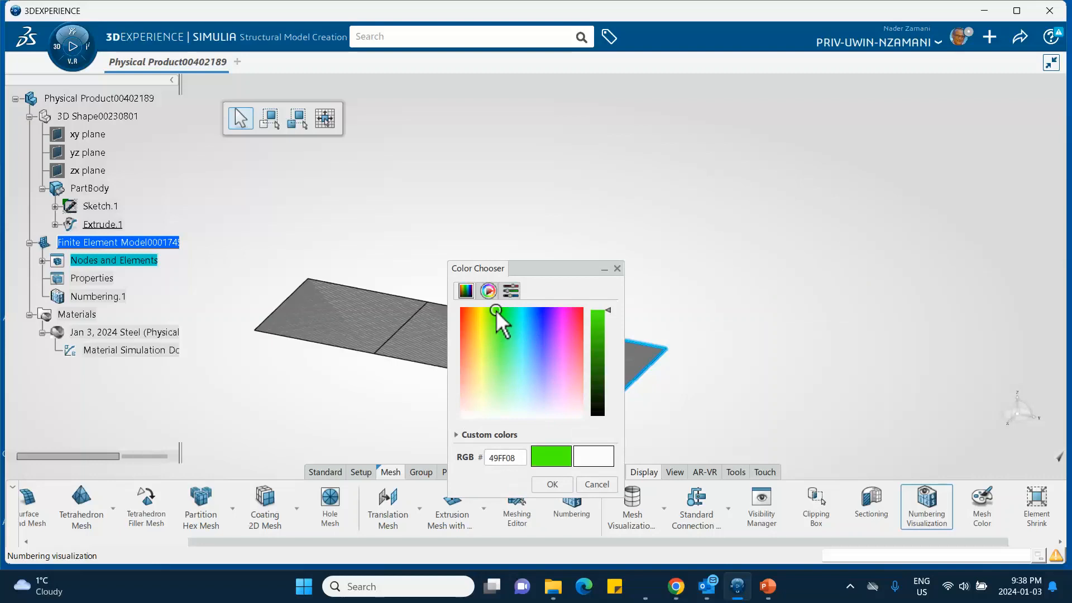
{"action": "left_click", "coordinate": [551, 484]}
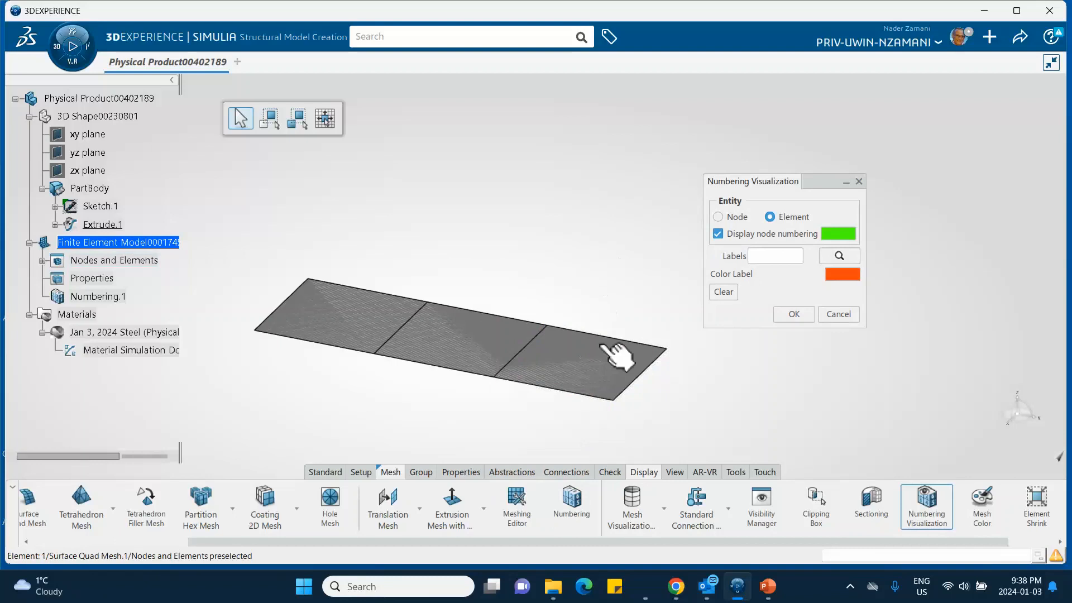
- Display the element and node numbers of the rightmost mesh element in the new colors and accept the numbering visualization
{"action": "mouse_move", "coordinate": [599, 350]}
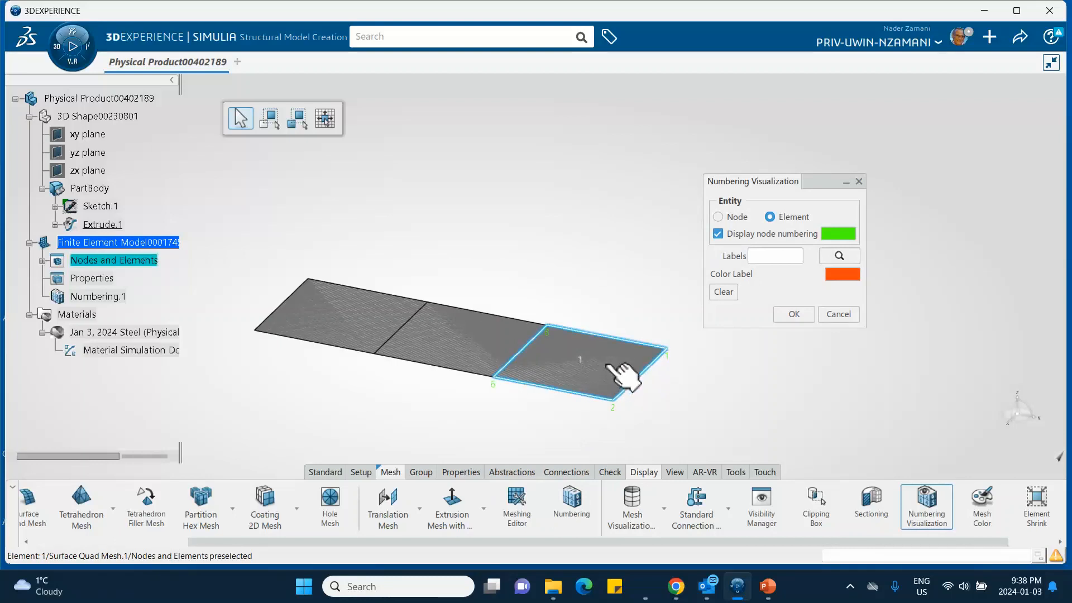
{"action": "left_click", "coordinate": [627, 374]}
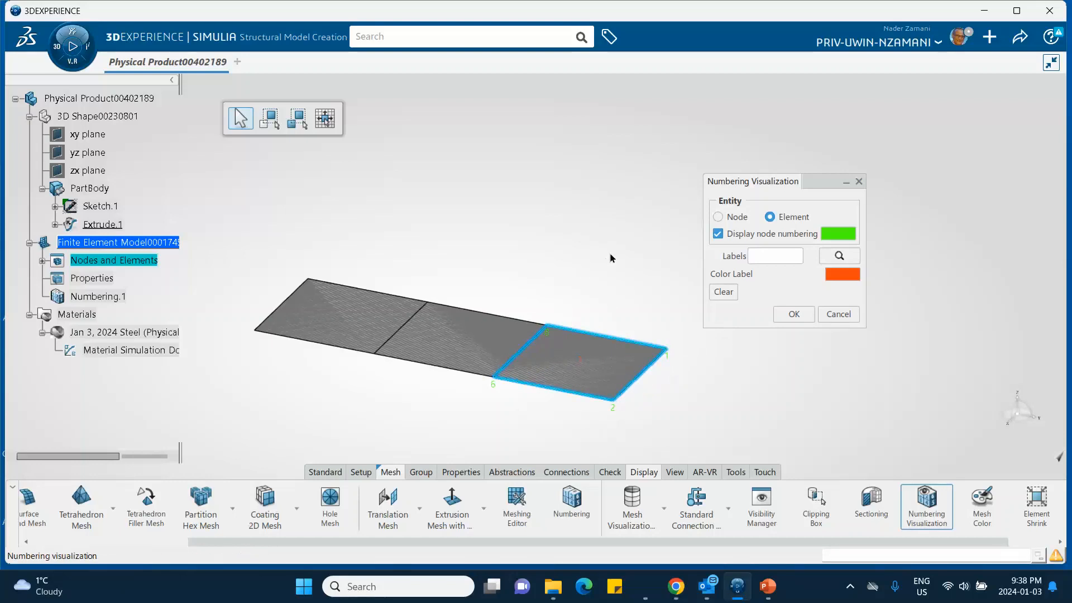
{"action": "left_click", "coordinate": [807, 314]}
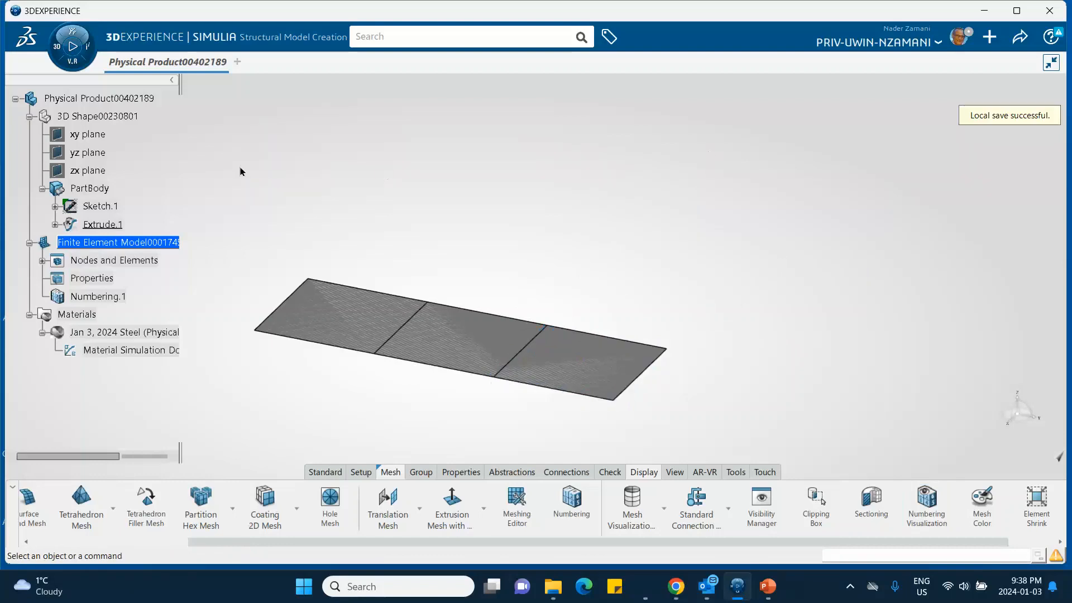
- Hide Extrude.1, display the element and node numbers of the rightmost mesh element, and accept the numbering visualization
{"action": "right_click", "coordinate": [112, 226]}
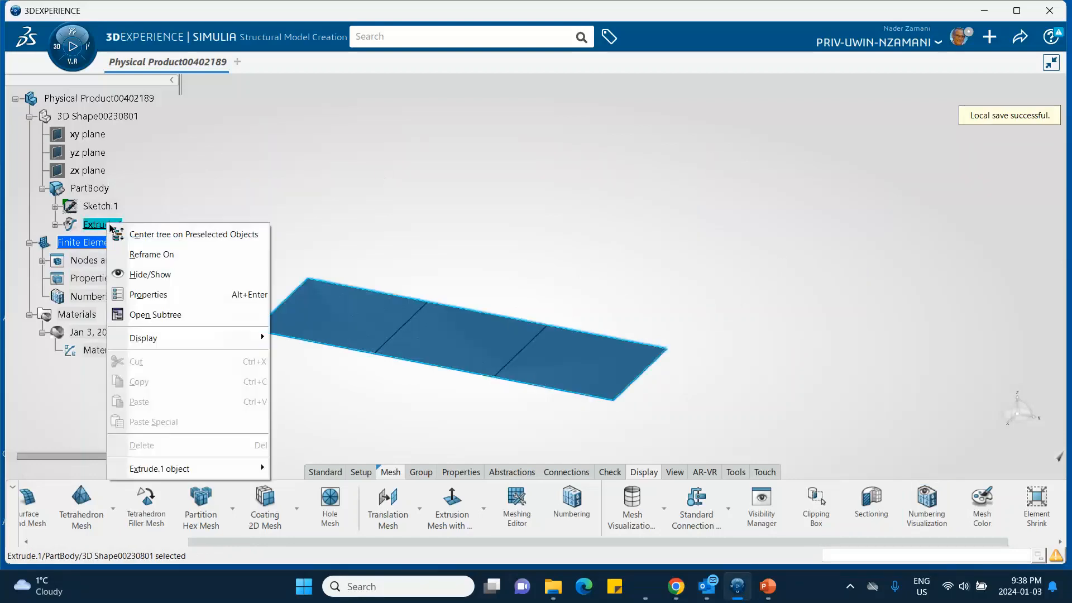
{"action": "left_click", "coordinate": [155, 275]}
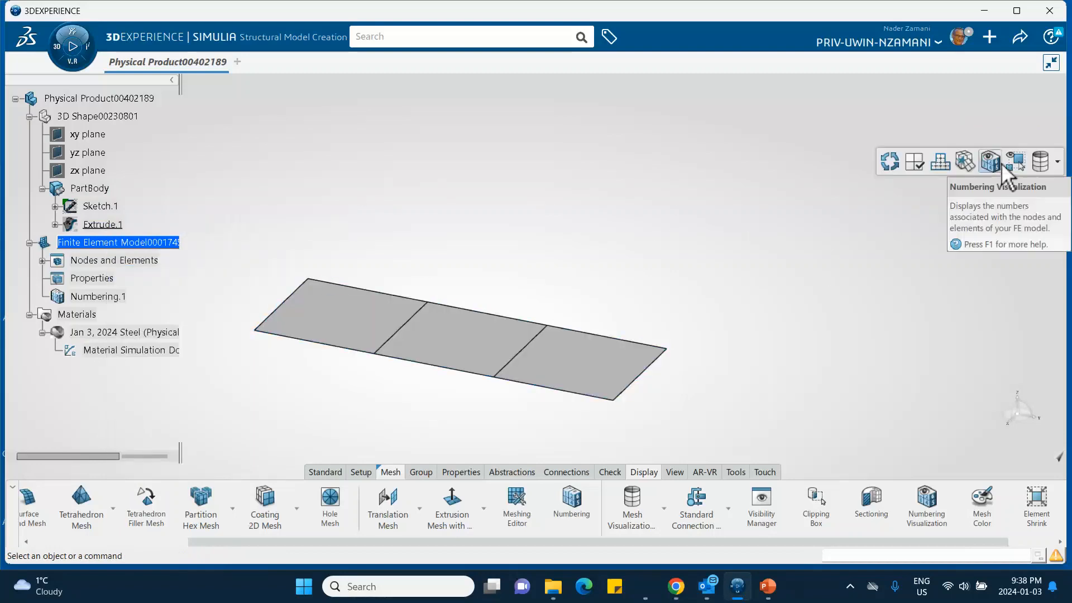
{"action": "left_click", "coordinate": [989, 161]}
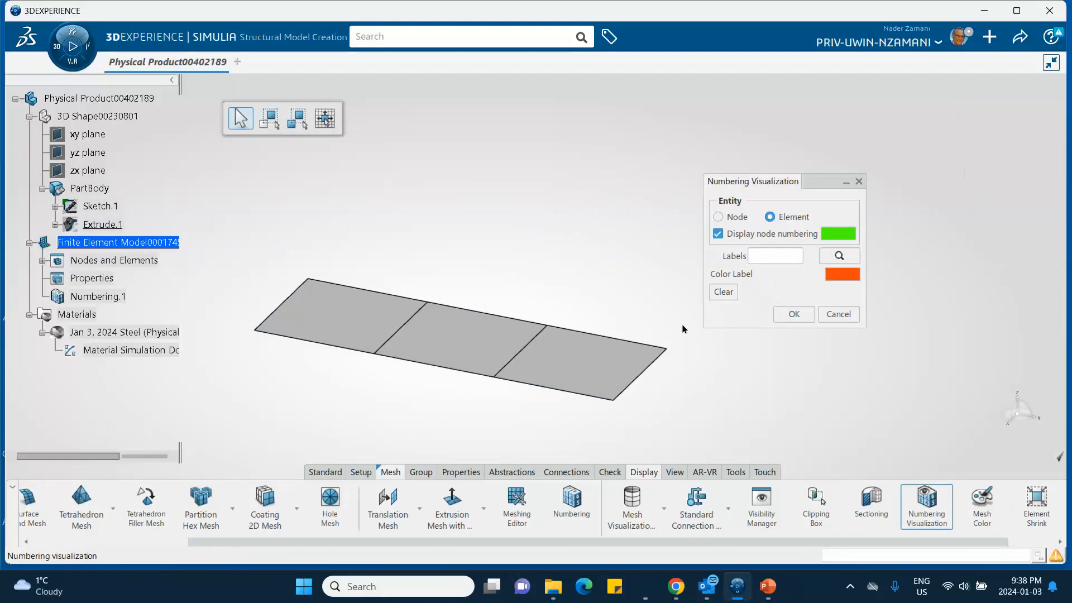
{"action": "left_click", "coordinate": [626, 350]}
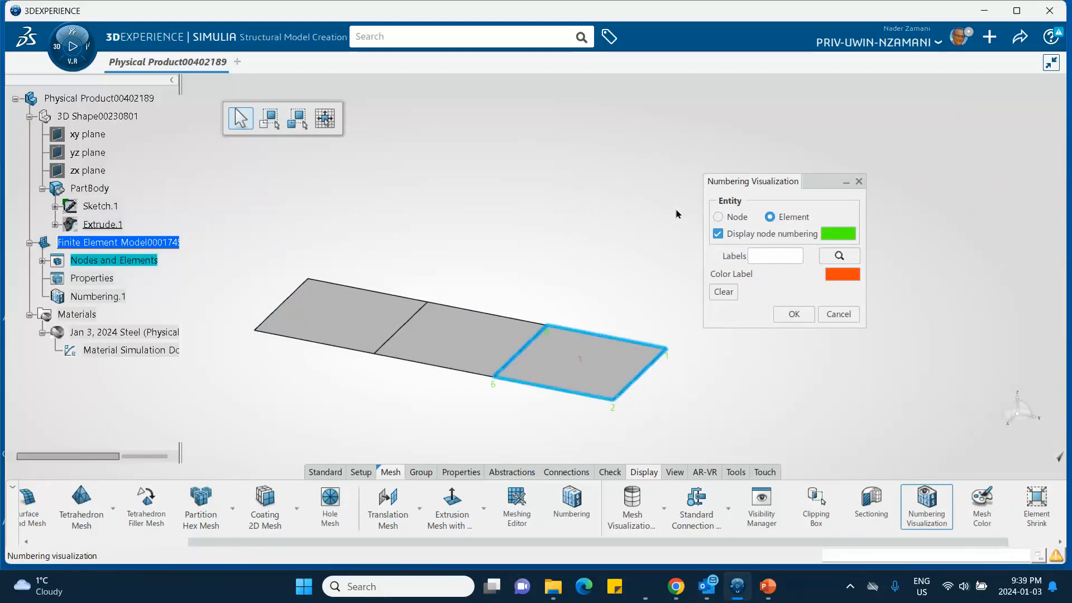
{"action": "left_click", "coordinate": [802, 314]}
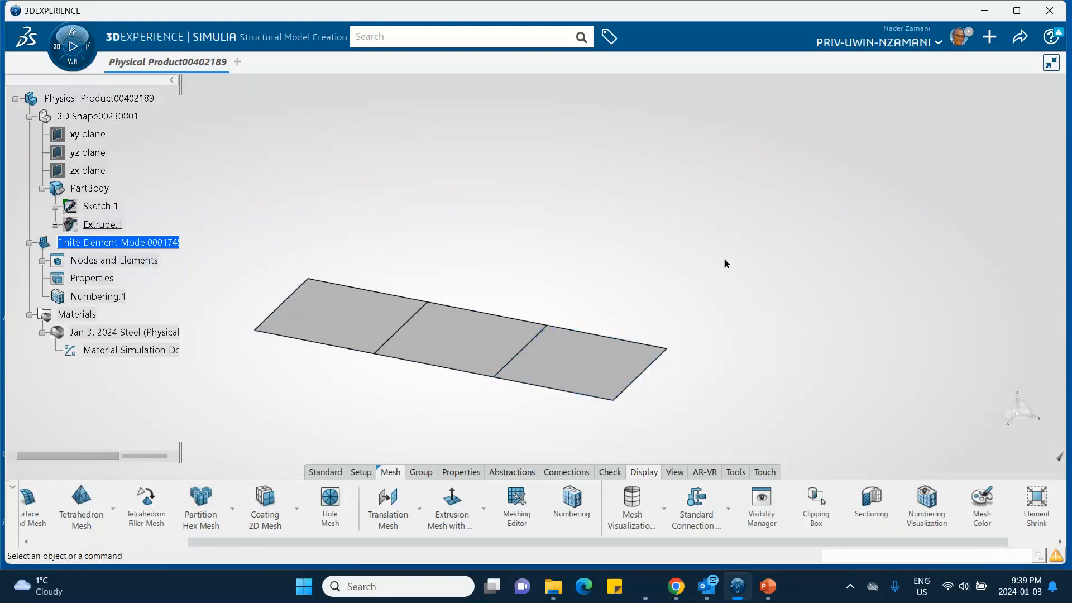
- Set the viewport ambience to Blue Design
{"action": "right_click", "coordinate": [713, 136]}
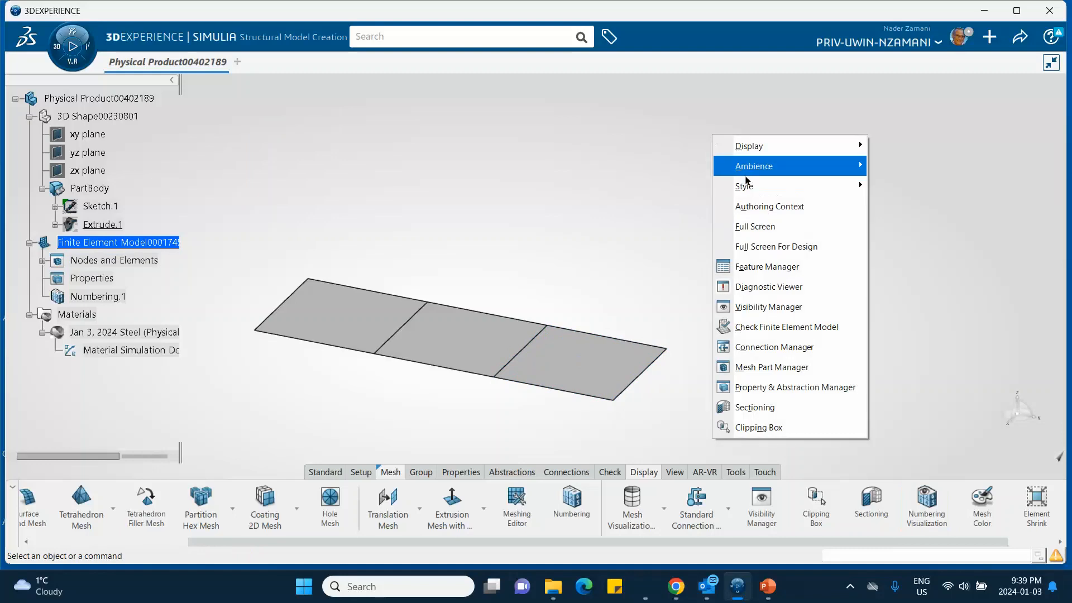
{"action": "mouse_move", "coordinate": [748, 166]}
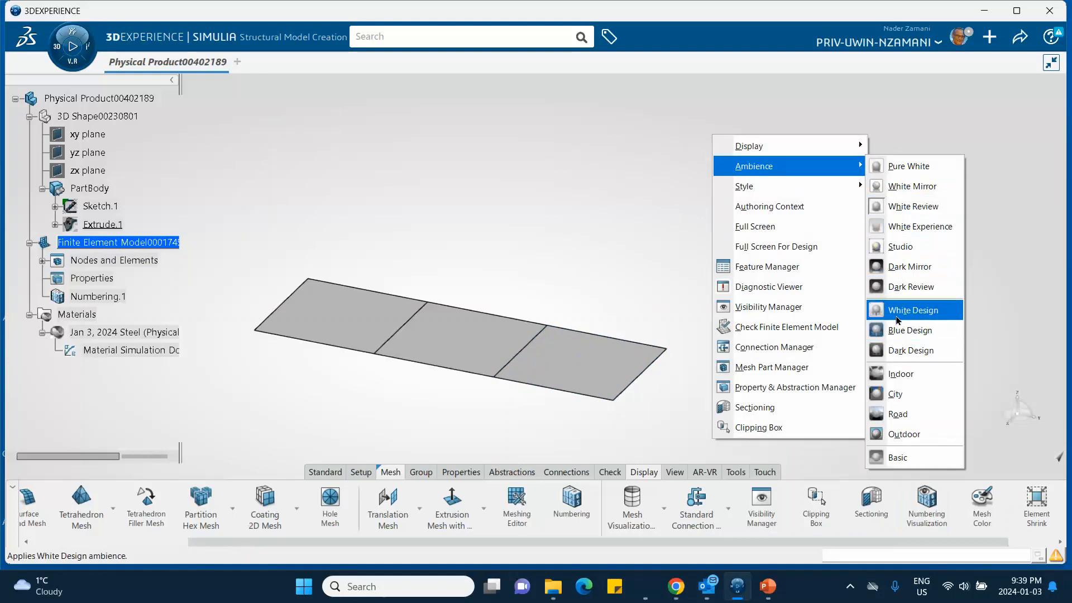
{"action": "left_click", "coordinate": [895, 333]}
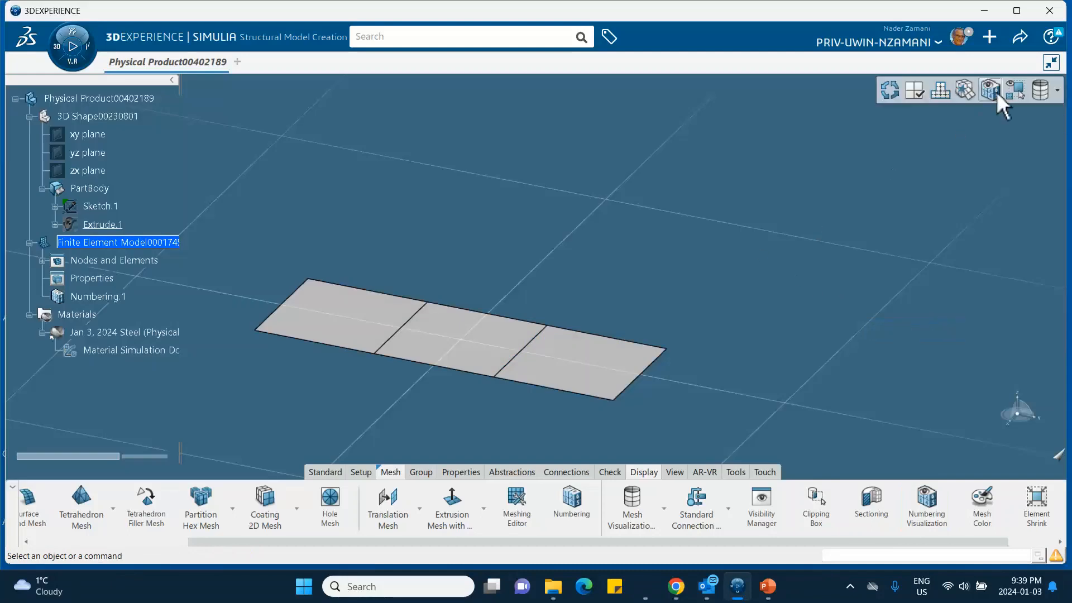
- Display the element and node numbers of the rightmost and middle mesh elements, check the PowerPoint slide, and accept the numbering visualization
{"action": "left_click", "coordinate": [996, 92]}
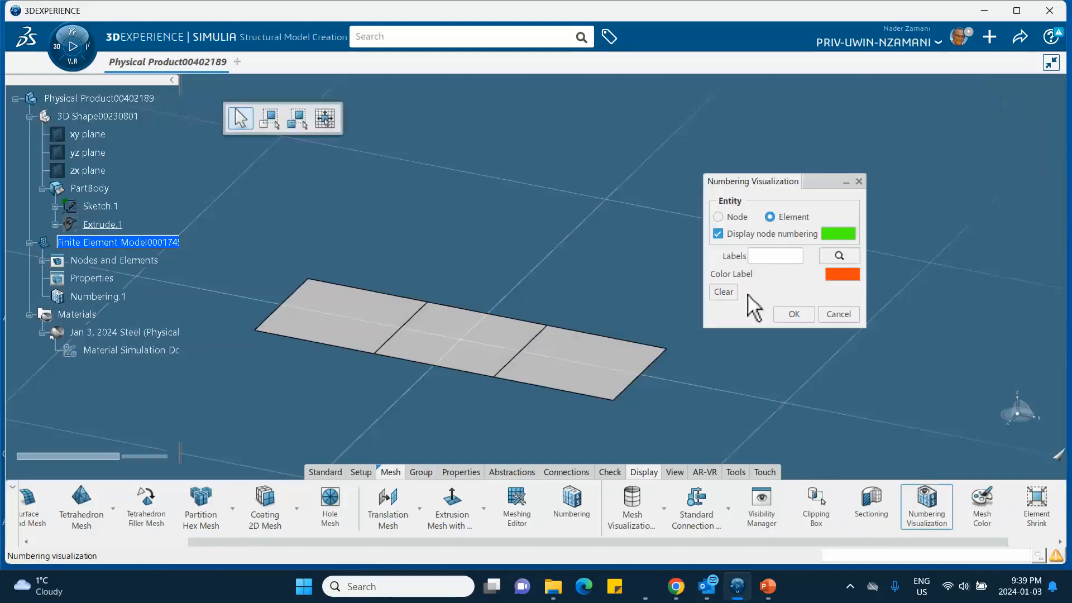
{"action": "left_click", "coordinate": [586, 369]}
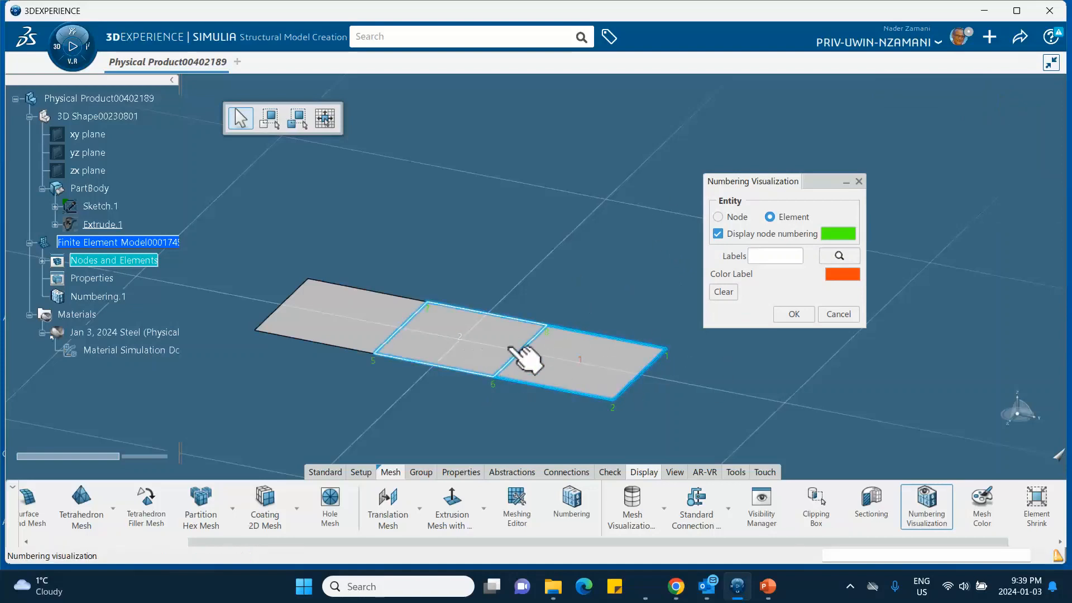
{"action": "left_click", "coordinate": [459, 338]}
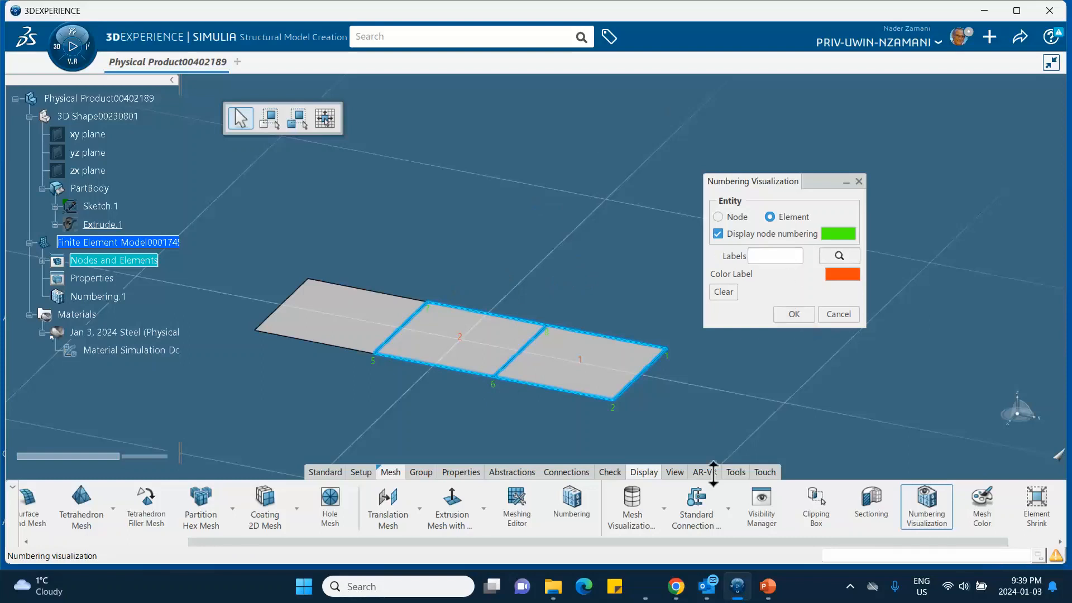
{"action": "left_click", "coordinate": [765, 584]}
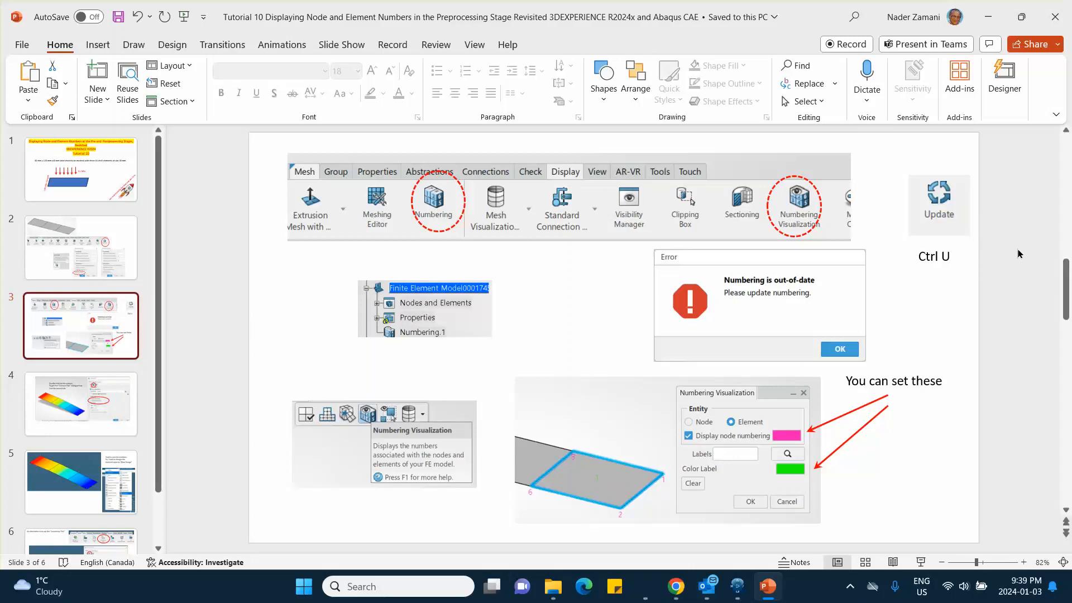
{"action": "left_click", "coordinate": [988, 17]}
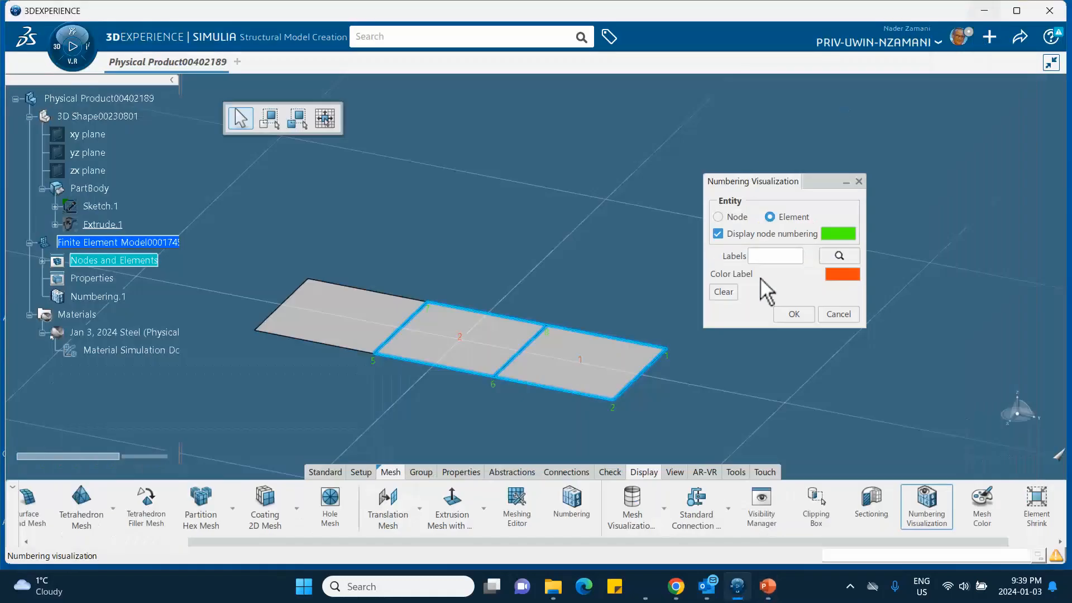
{"action": "left_click", "coordinate": [792, 313]}
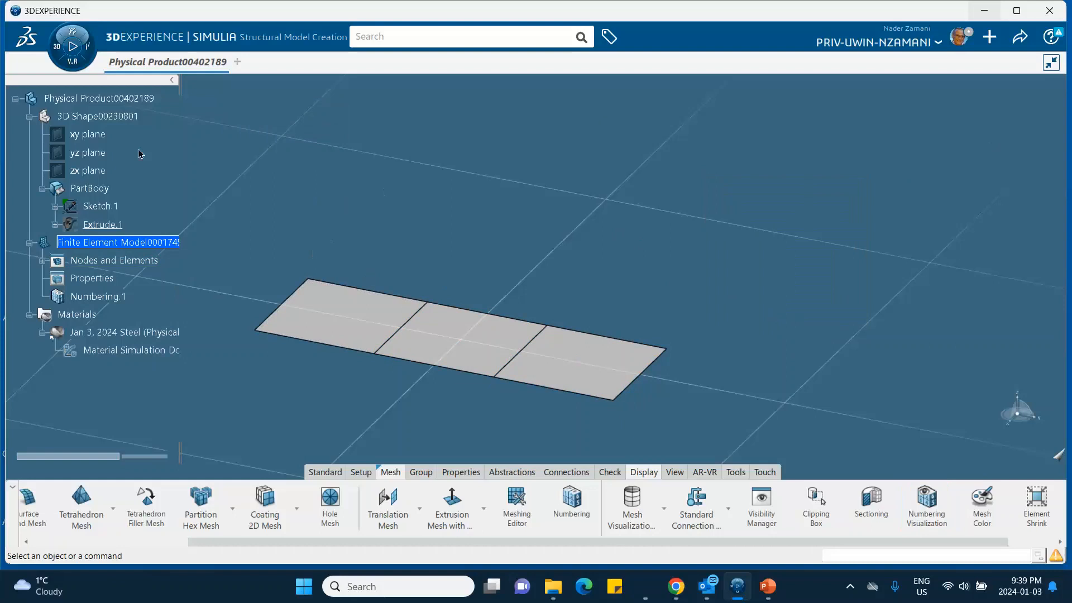
- Create a structural physics simulation in Structural Scenario Creation using Finite Element Model00017456
{"action": "left_click", "coordinate": [57, 53]}
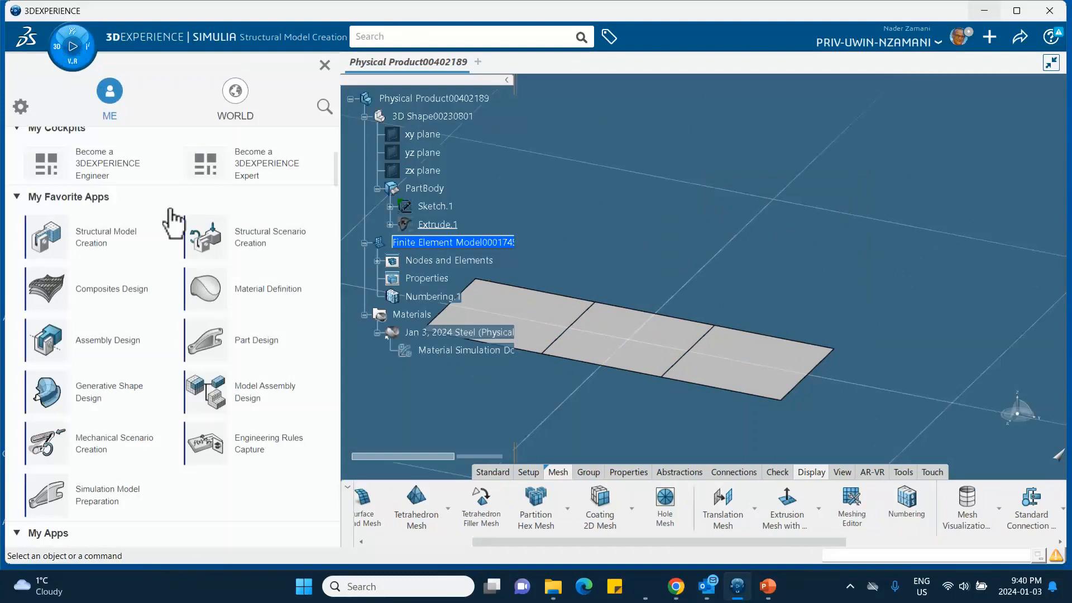
{"action": "left_click", "coordinate": [240, 246]}
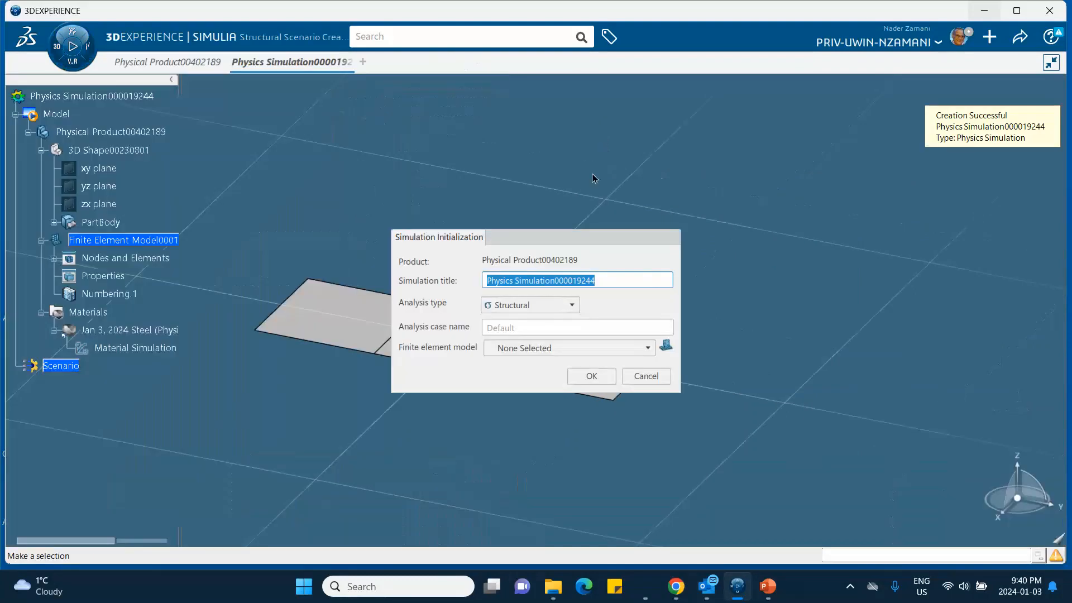
{"action": "left_click", "coordinate": [550, 348]}
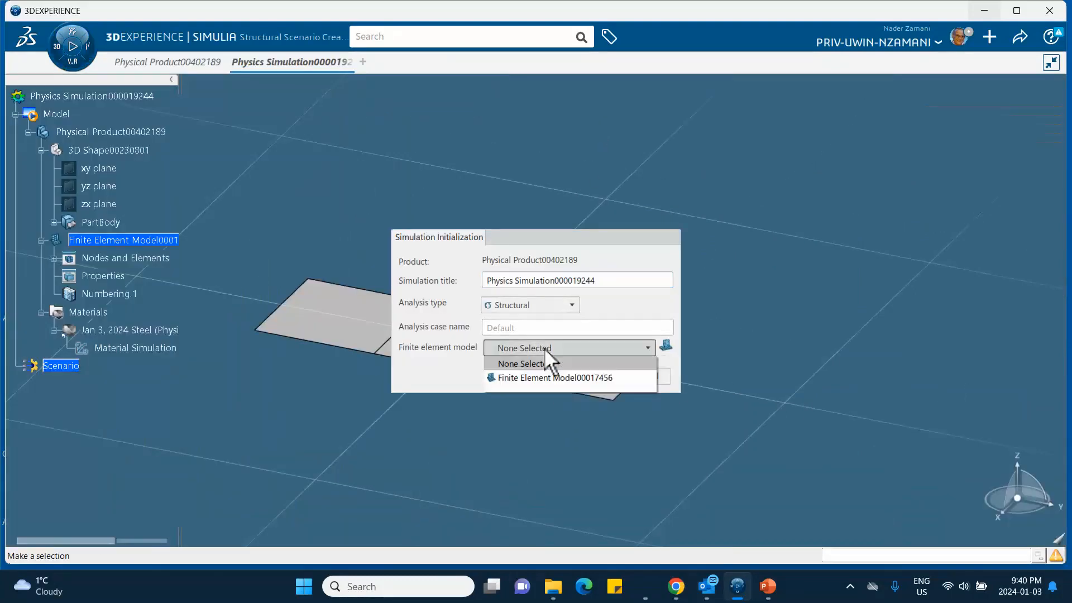
{"action": "left_click", "coordinate": [521, 376]}
{"action": "left_click", "coordinate": [591, 375]}
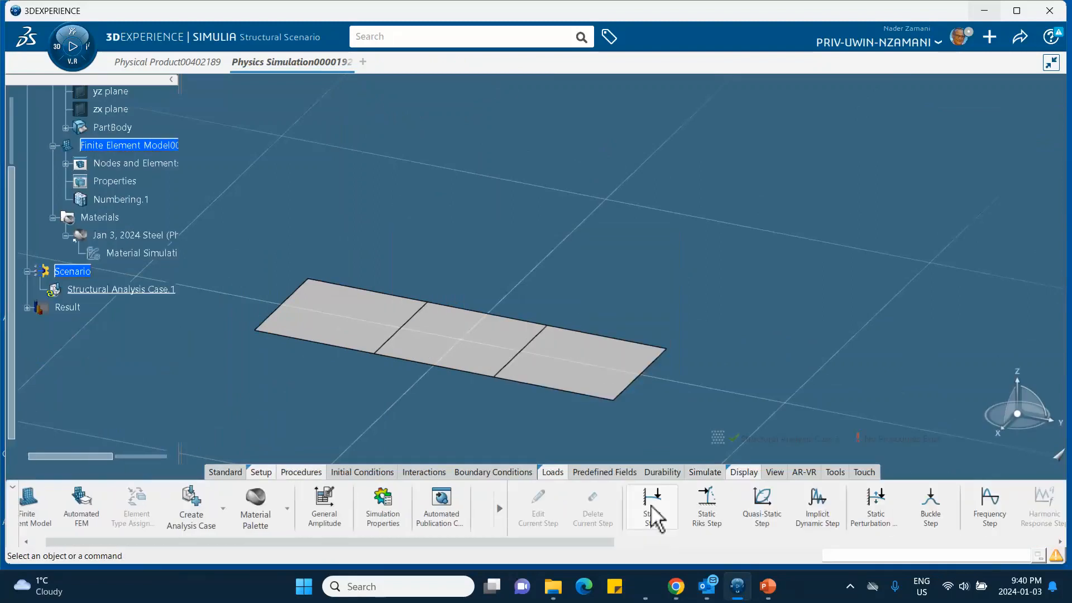
- Add a static step to the structural analysis case with geometric nonlinearity excluded
{"action": "left_click", "coordinate": [652, 505]}
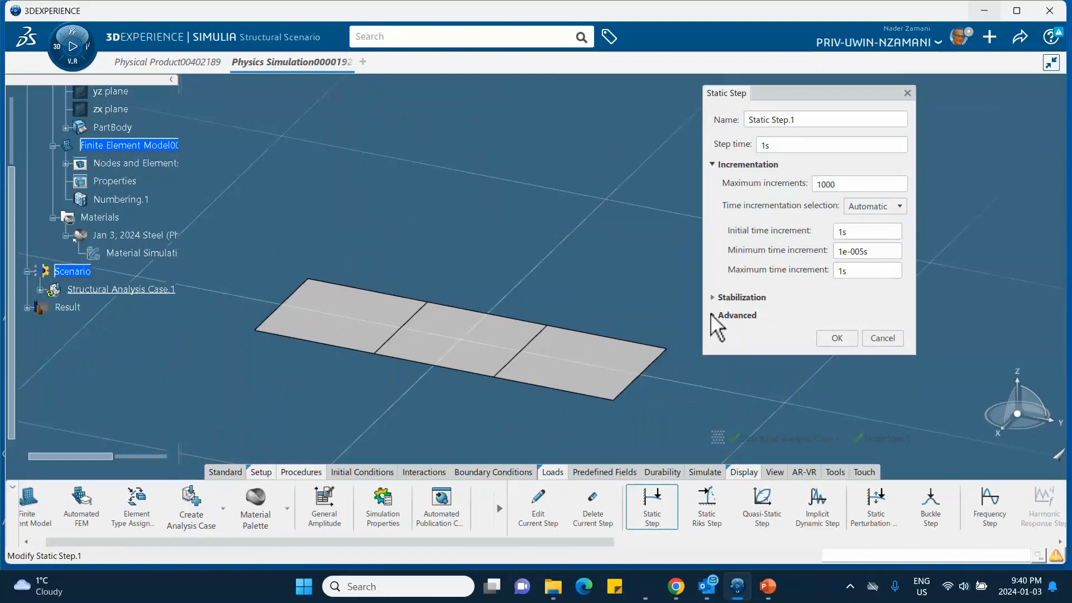
{"action": "left_click", "coordinate": [713, 316]}
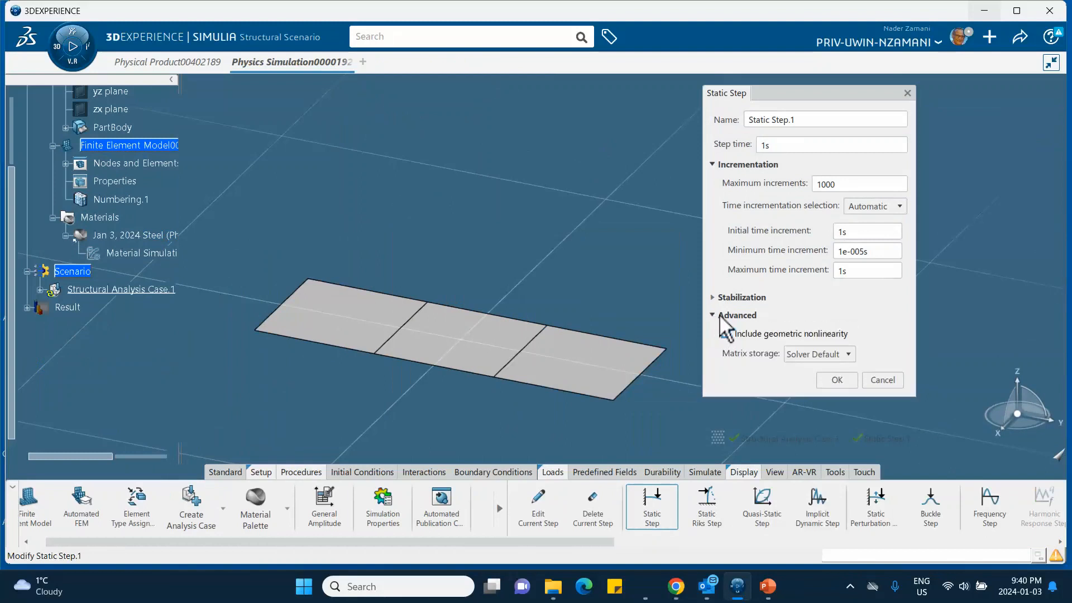
{"action": "left_click", "coordinate": [725, 333]}
{"action": "left_click", "coordinate": [725, 334]}
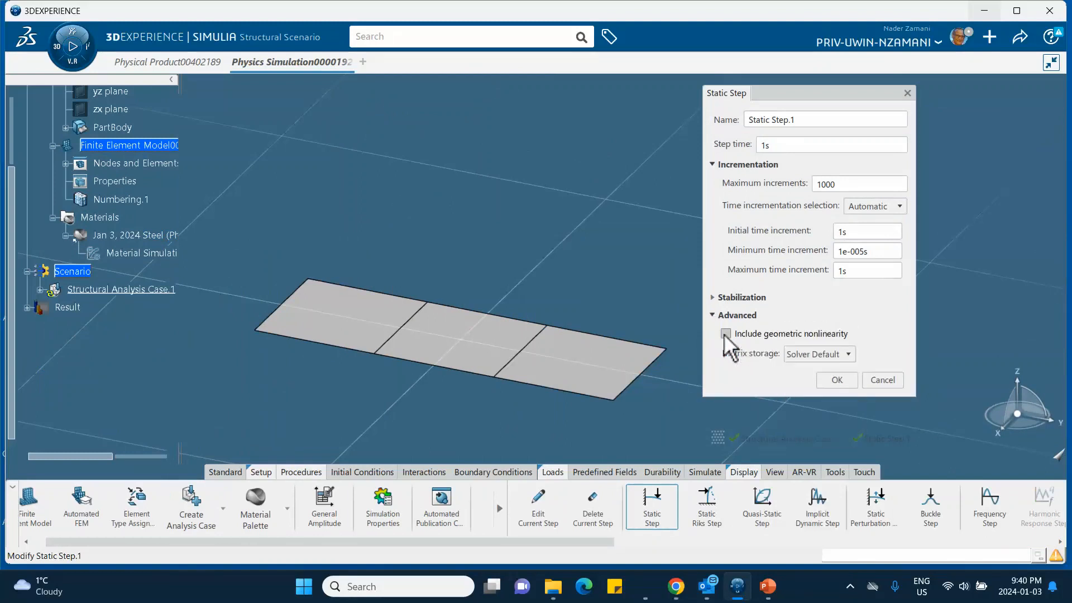
{"action": "left_click", "coordinate": [836, 380]}
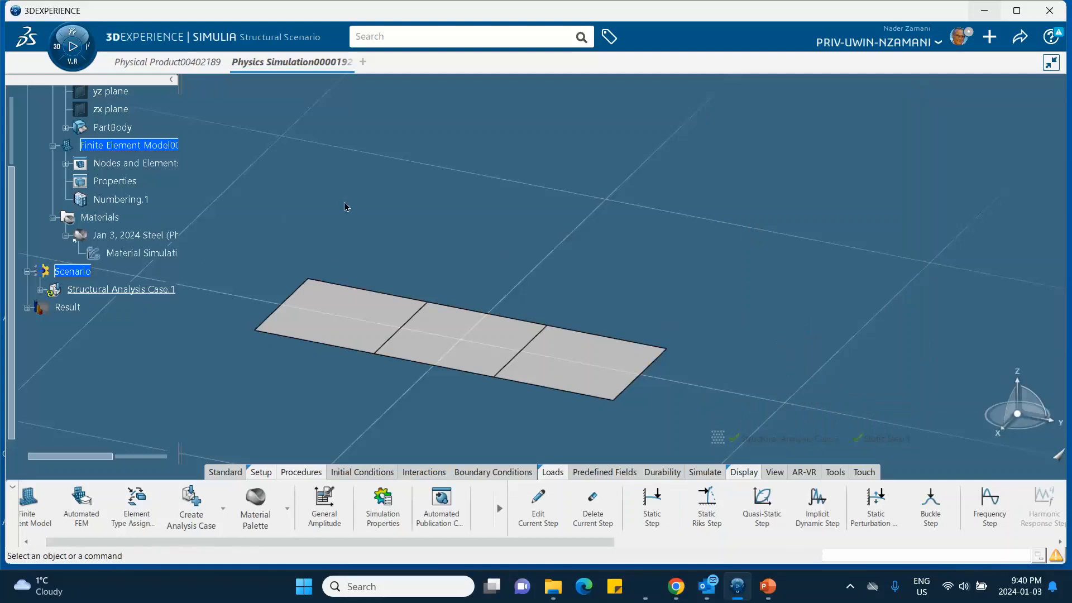
{"action": "middle_click_drag", "start_coordinate": [389, 230], "coordinate": [397, 190]}
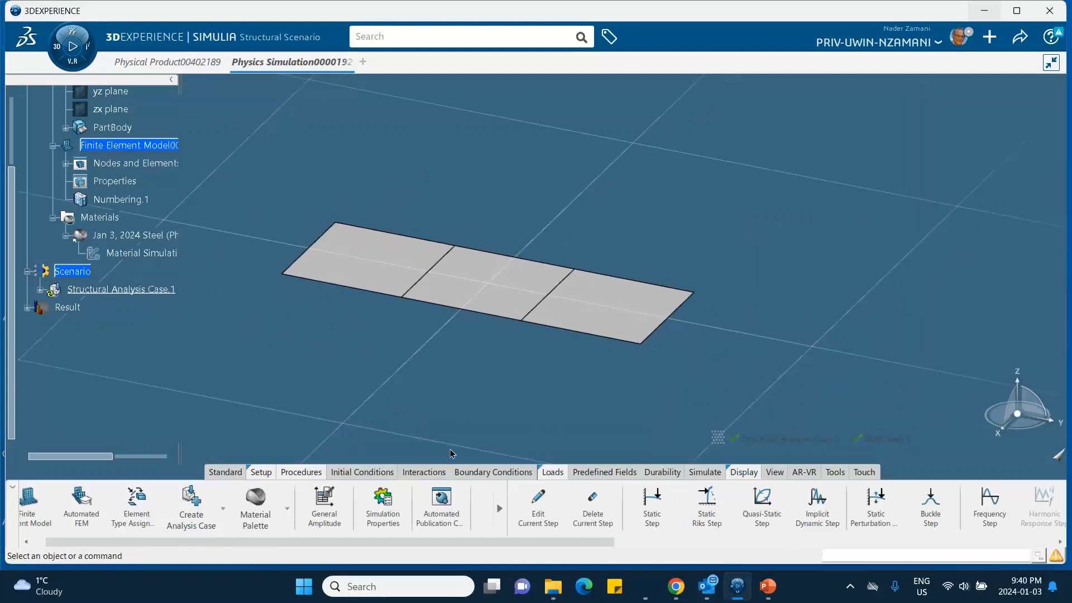
{"action": "left_click", "coordinate": [500, 473]}
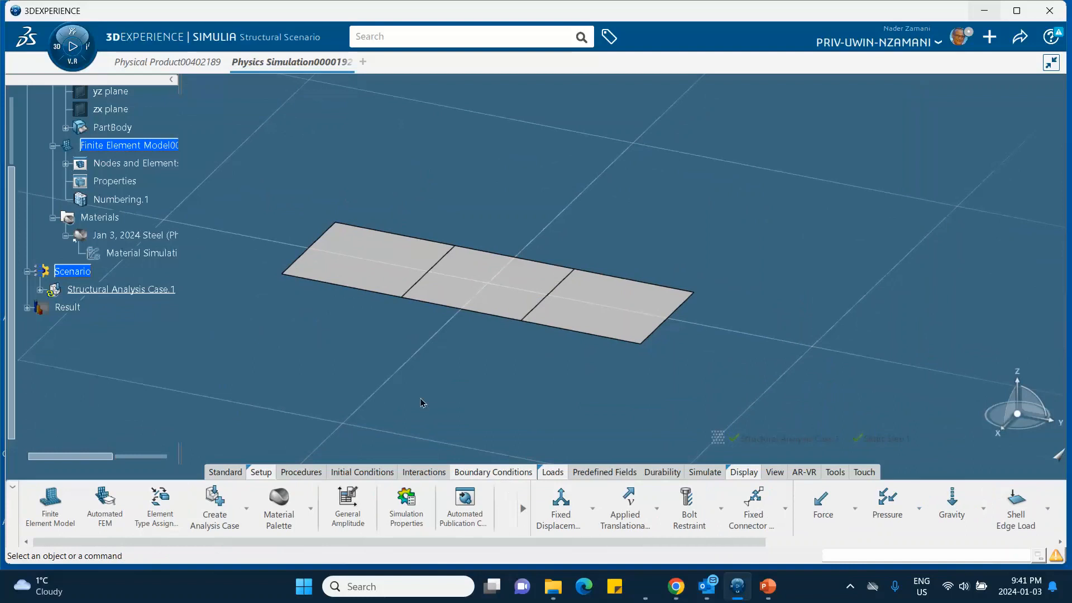
{"action": "left_click", "coordinate": [311, 253]}
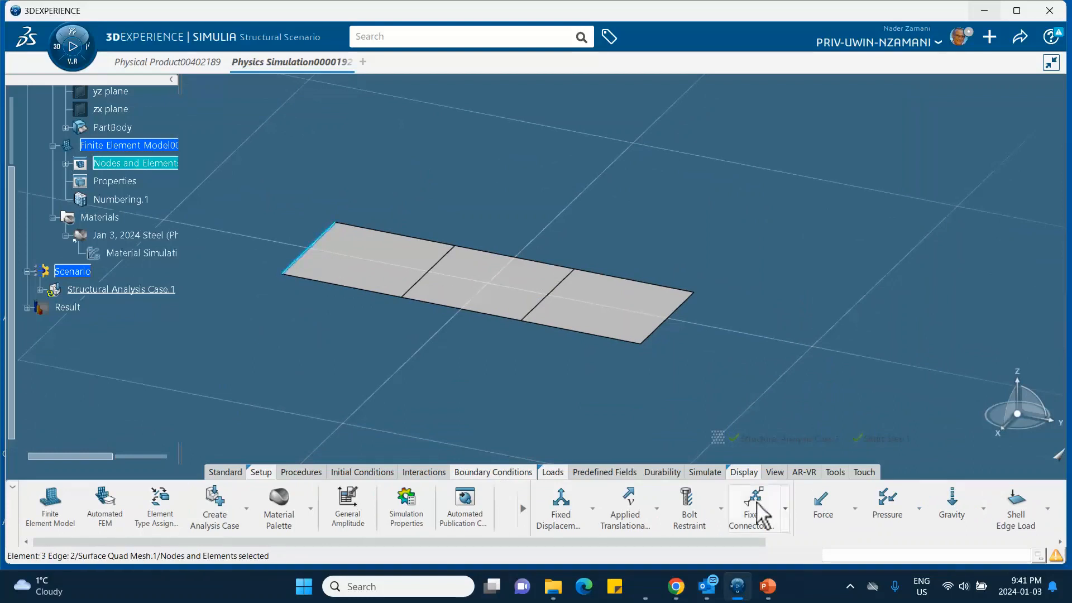
{"action": "left_click", "coordinate": [572, 513]}
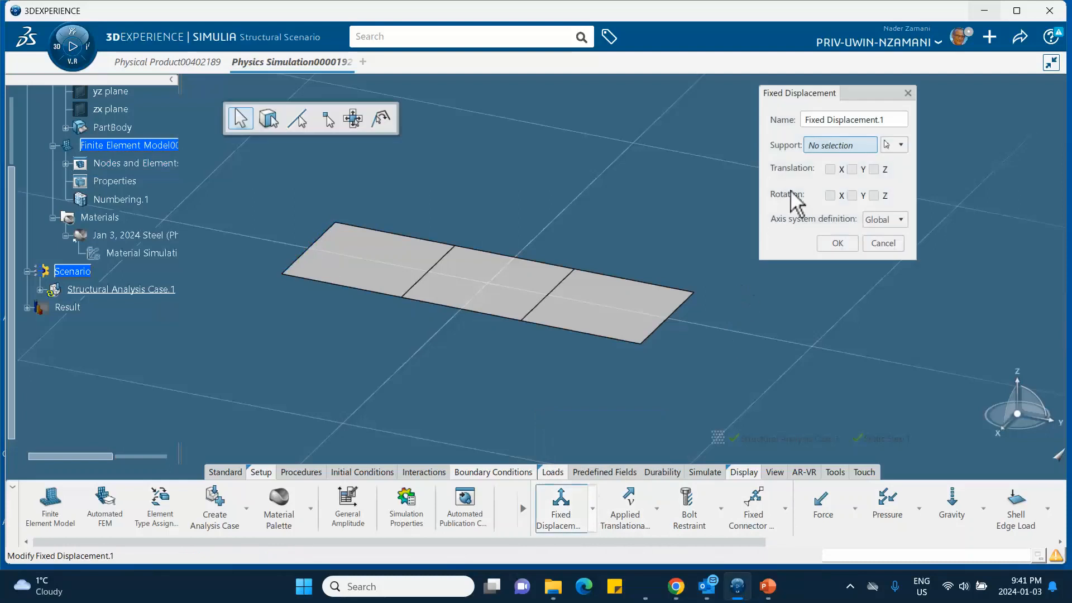
{"action": "left_click", "coordinate": [830, 171]}
{"action": "left_click", "coordinate": [851, 170]}
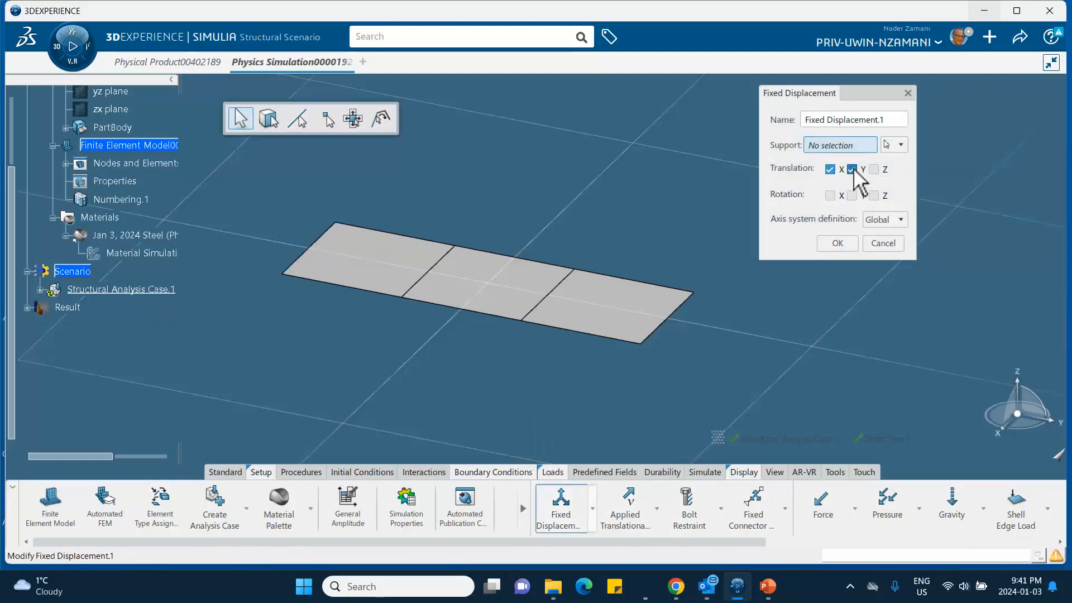
{"action": "left_click", "coordinate": [839, 145]}
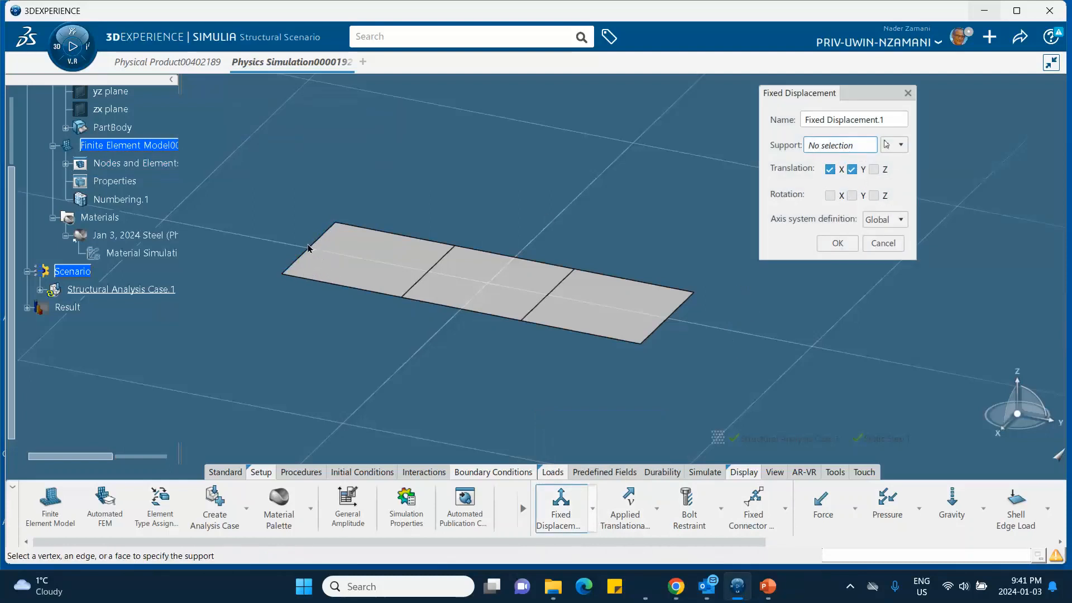
{"action": "left_click", "coordinate": [873, 169]}
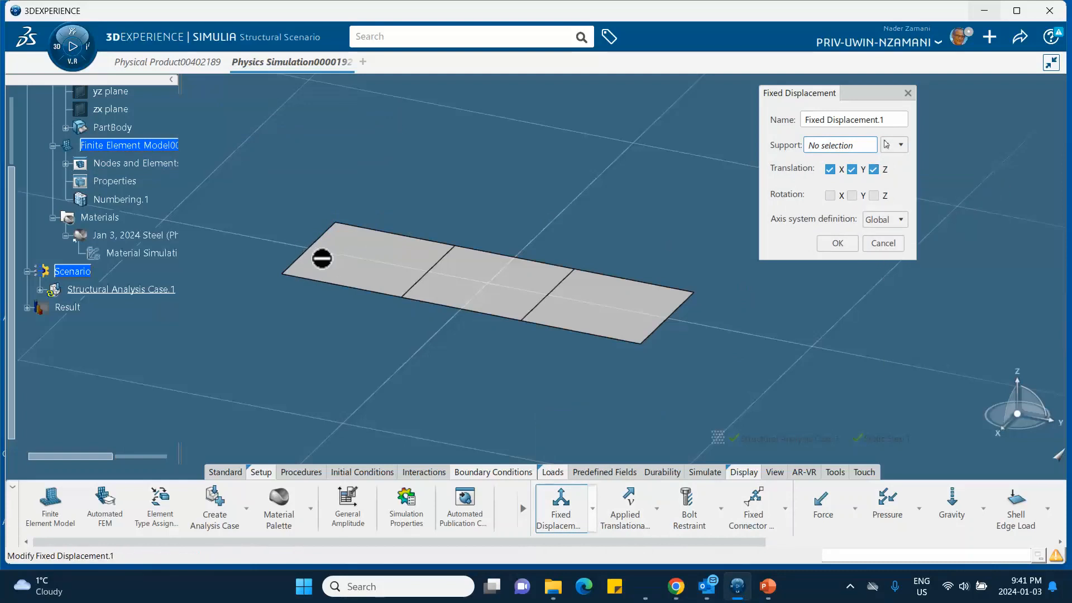
{"action": "left_click", "coordinate": [874, 243]}
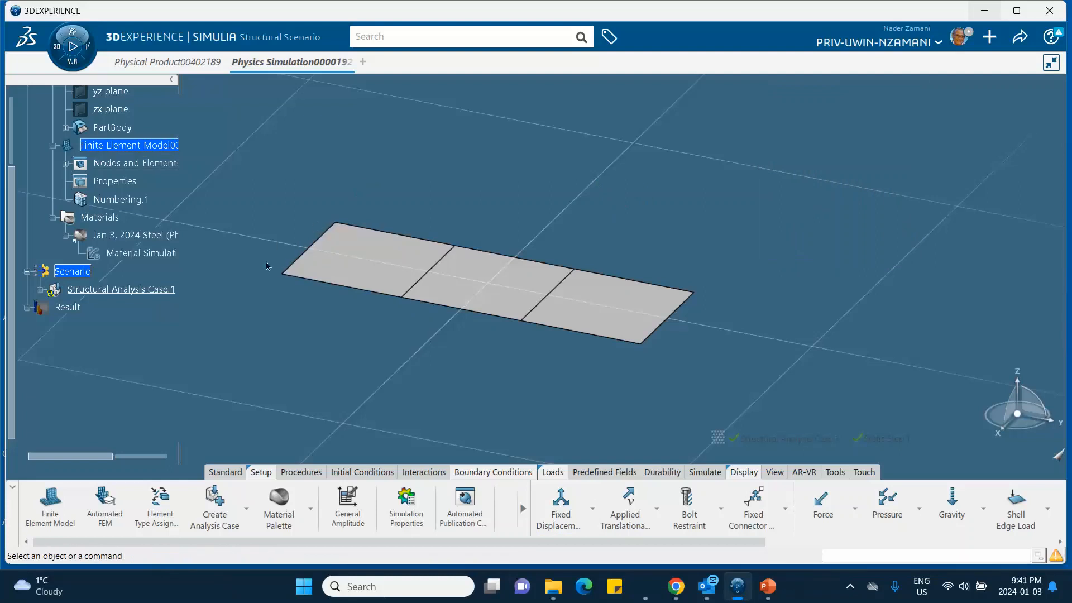
- Expand PartBody in the model tree and show the hidden Extrude.1 surface
{"action": "scroll", "coordinate": [153, 235], "scroll_direction": "up", "scroll_amount": 1}
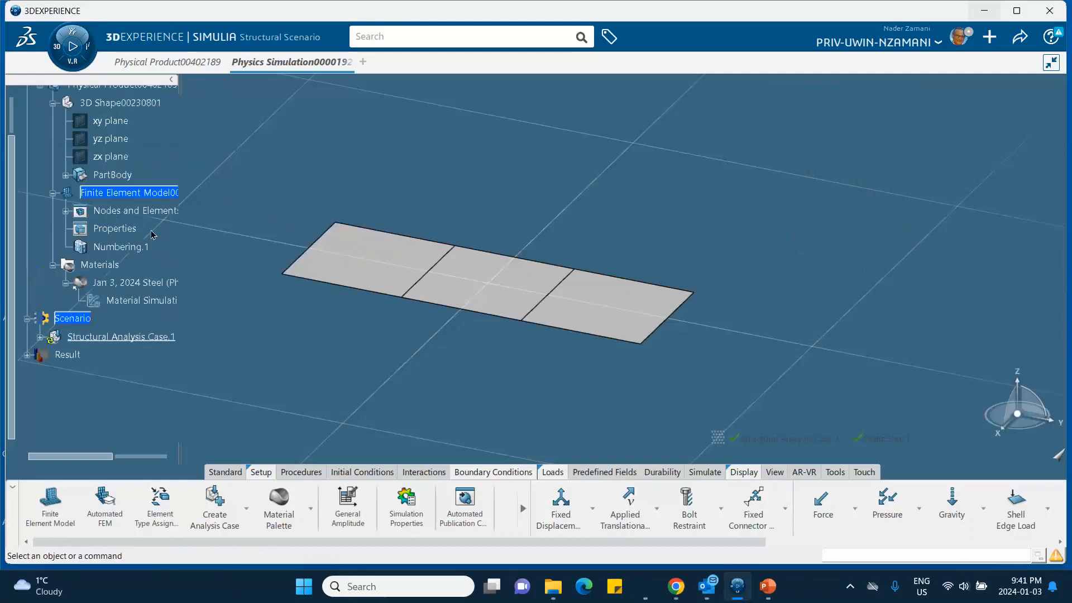
{"action": "scroll", "coordinate": [152, 236], "scroll_direction": "up", "scroll_amount": 1}
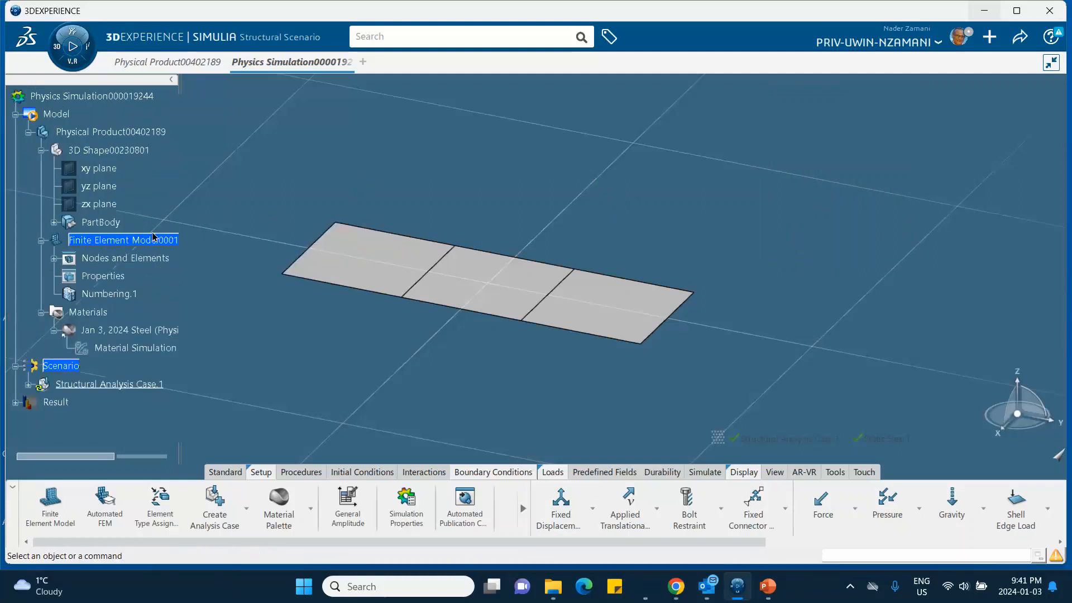
{"action": "scroll", "coordinate": [154, 237], "scroll_direction": "down", "scroll_amount": 1}
{"action": "left_click", "coordinate": [65, 176]}
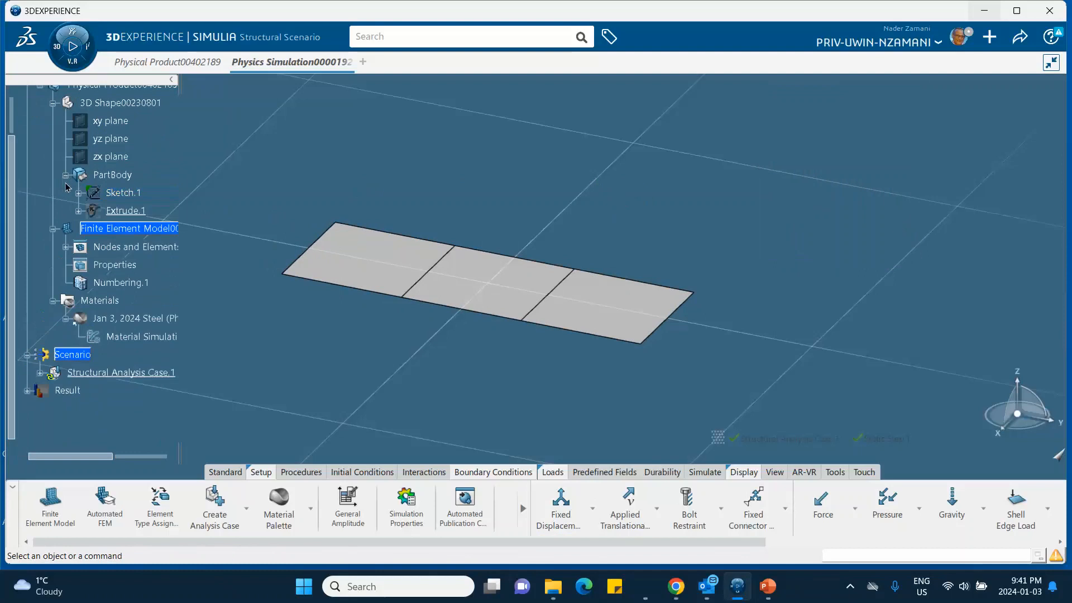
{"action": "right_click", "coordinate": [144, 209]}
{"action": "left_click", "coordinate": [184, 256]}
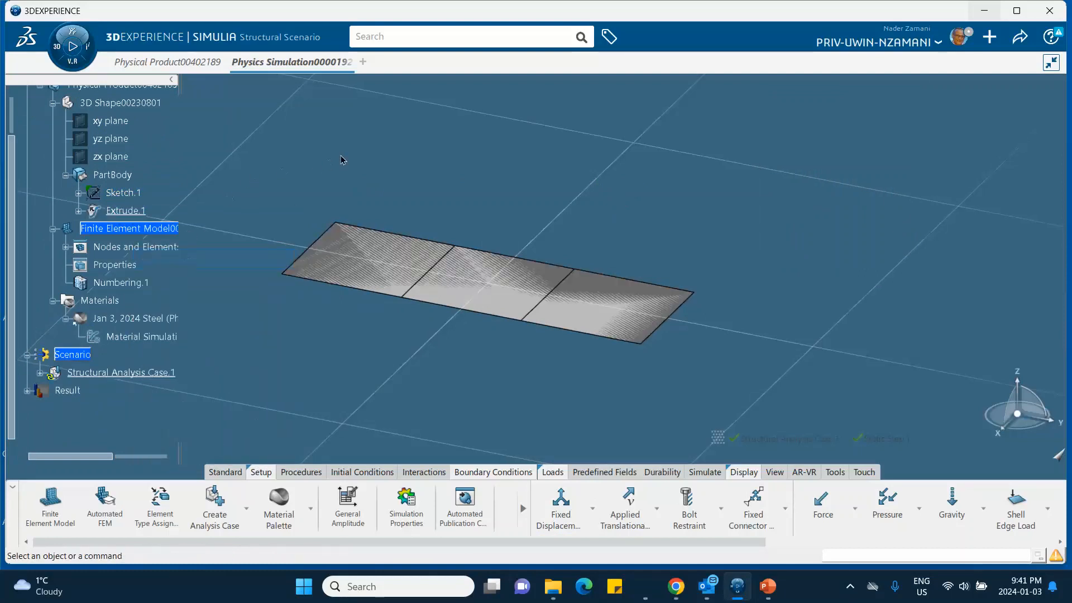
{"action": "right_click", "coordinate": [132, 215]}
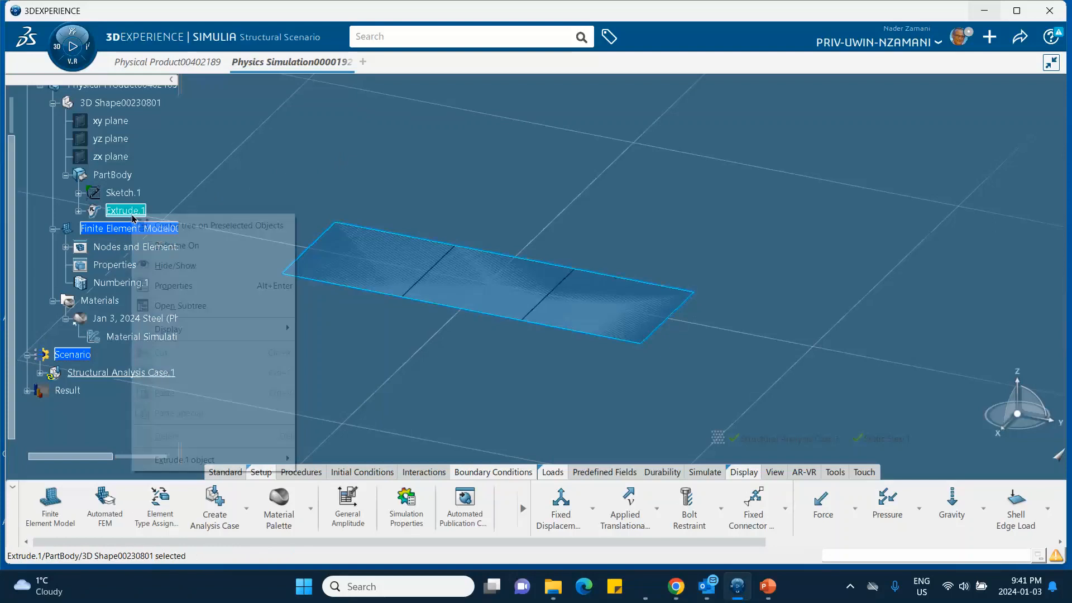
{"action": "left_click", "coordinate": [305, 172]}
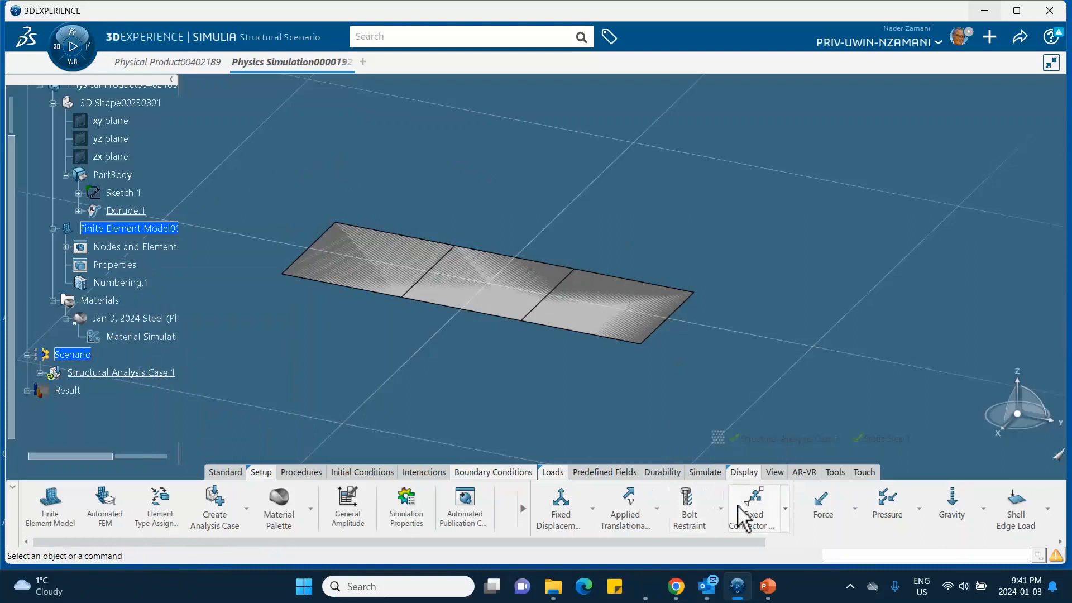
- Apply a Fixed Displacement to the plate's left short edge, restraining translation and rotation in X, Y and Z
{"action": "left_click", "coordinate": [557, 511]}
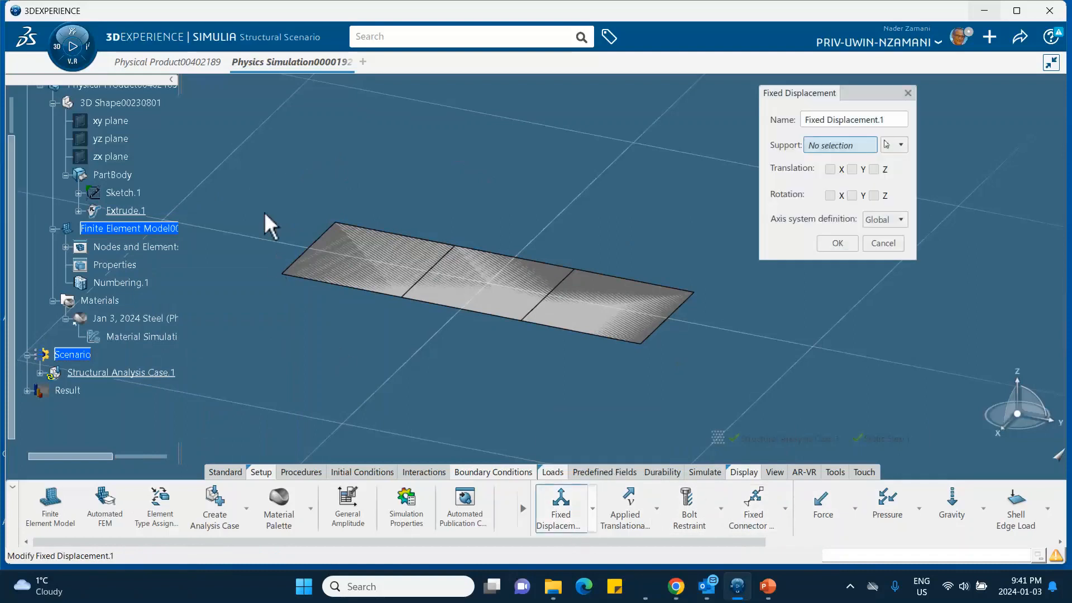
{"action": "left_click", "coordinate": [320, 242]}
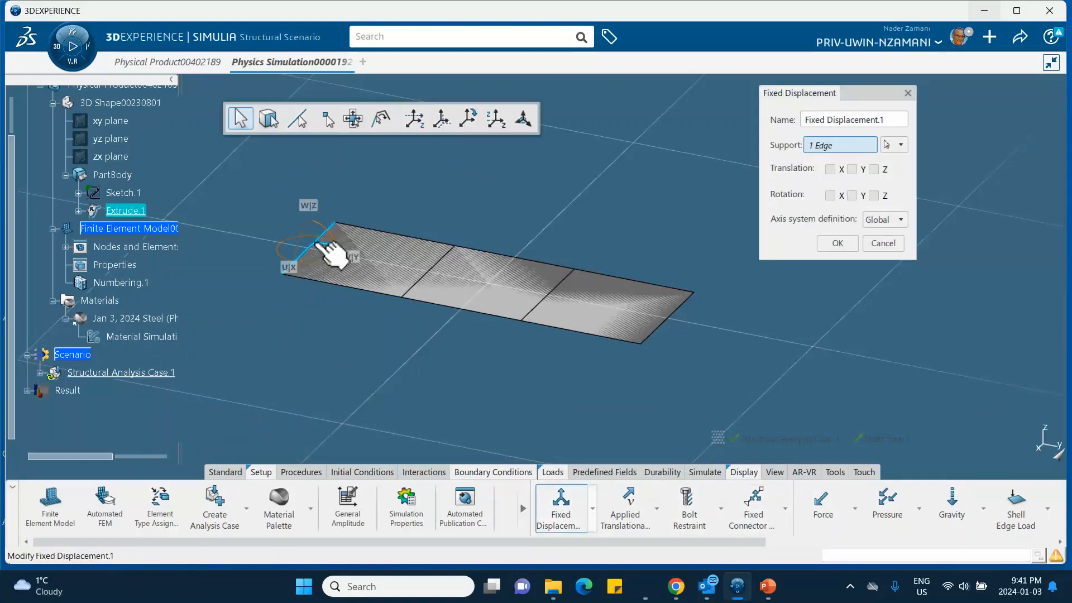
{"action": "left_click", "coordinate": [830, 169]}
{"action": "left_click", "coordinate": [852, 169]}
{"action": "left_click", "coordinate": [874, 168]}
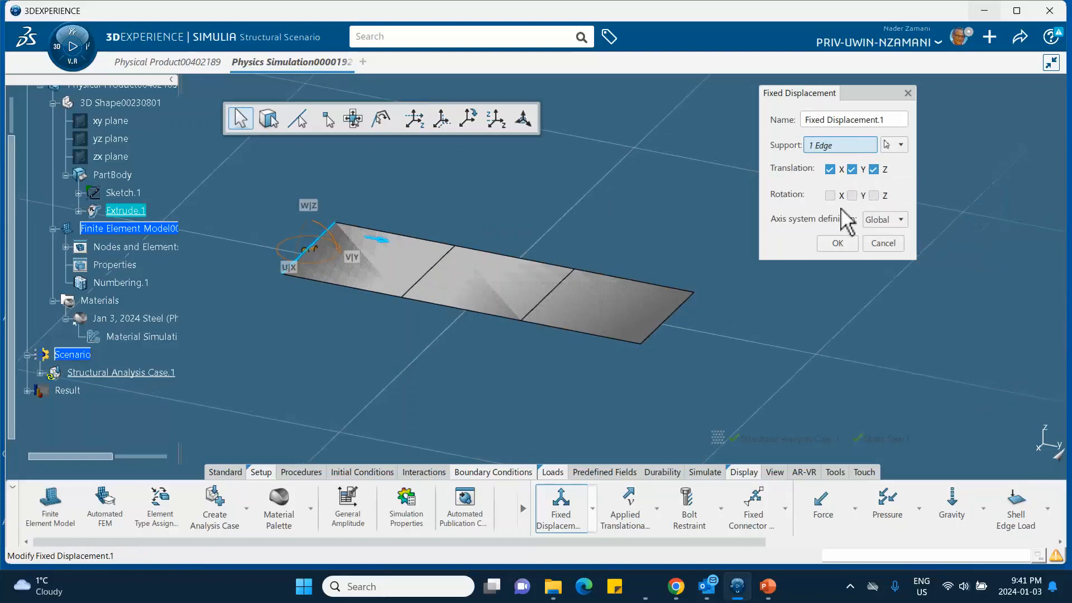
{"action": "left_click", "coordinate": [830, 195]}
{"action": "left_click", "coordinate": [852, 195]}
{"action": "left_click", "coordinate": [874, 194]}
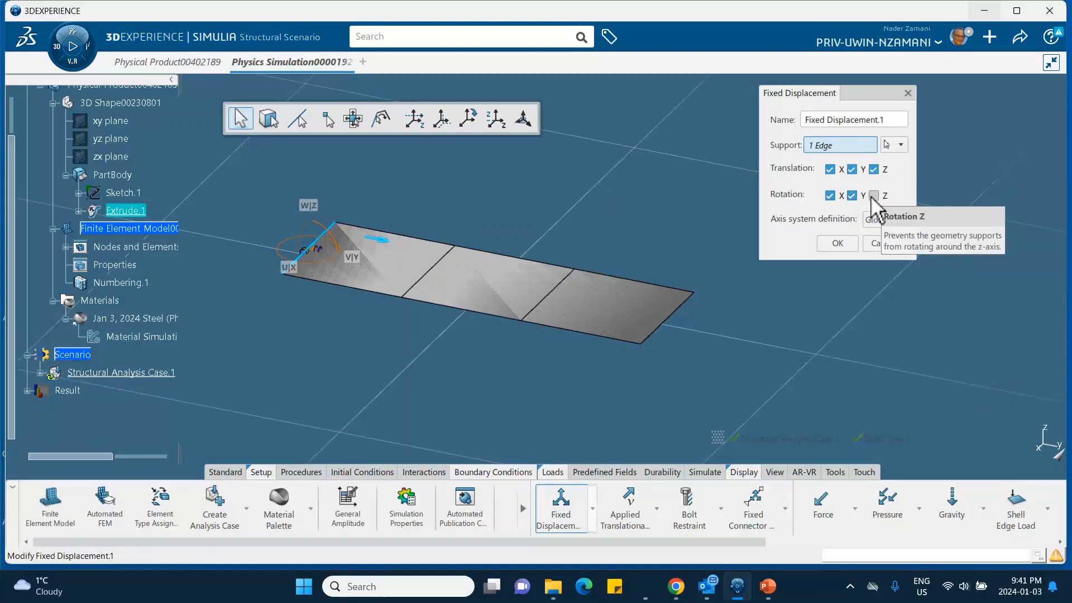
{"action": "left_click", "coordinate": [836, 245]}
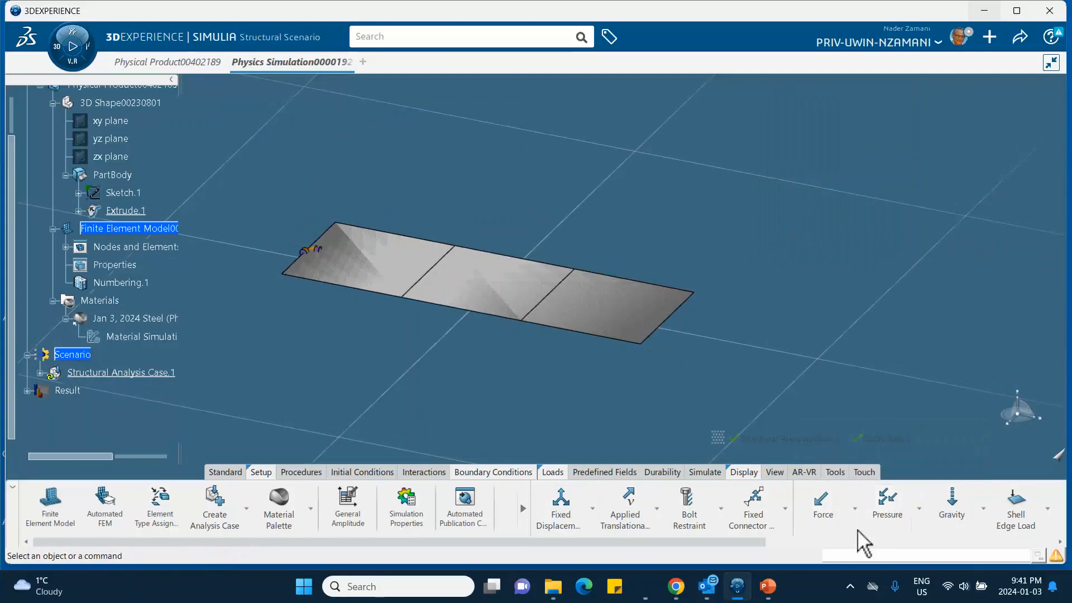
- Apply a pressure load of 0.1 MPa to the surface quad mesh of the plate
{"action": "left_click", "coordinate": [886, 505]}
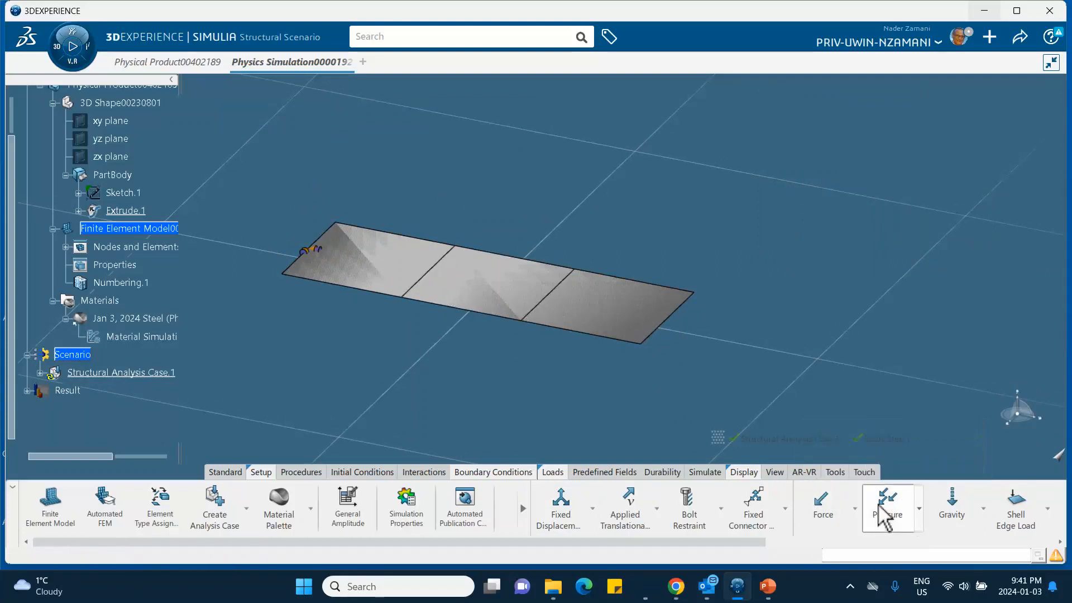
{"action": "left_click", "coordinate": [538, 284]}
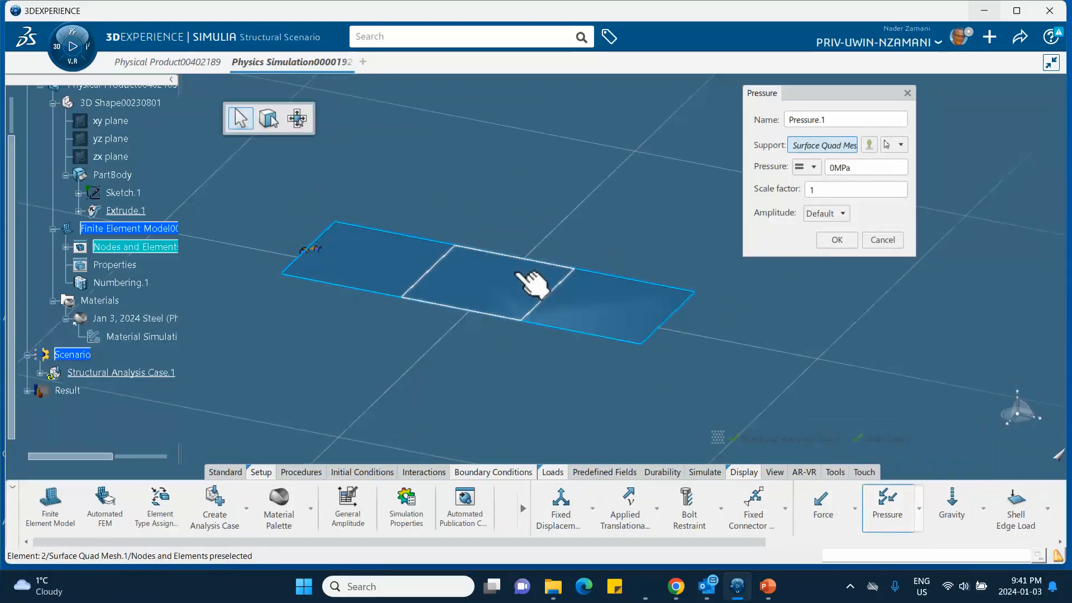
{"action": "left_click", "coordinate": [854, 167]}
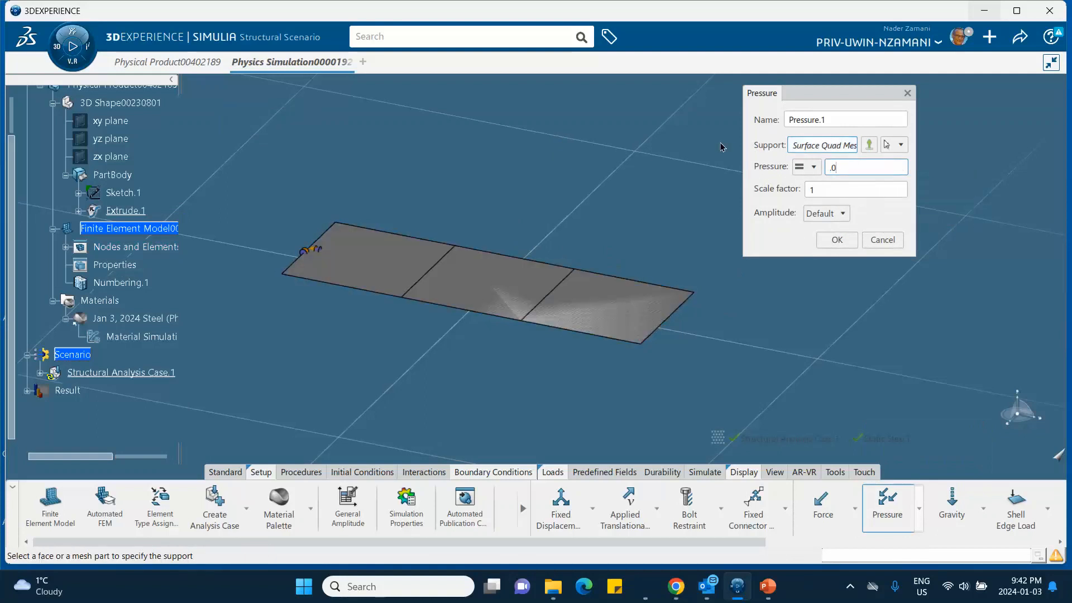
{"action": "type", "text": "0.1"}
{"action": "left_click", "coordinate": [834, 237]}
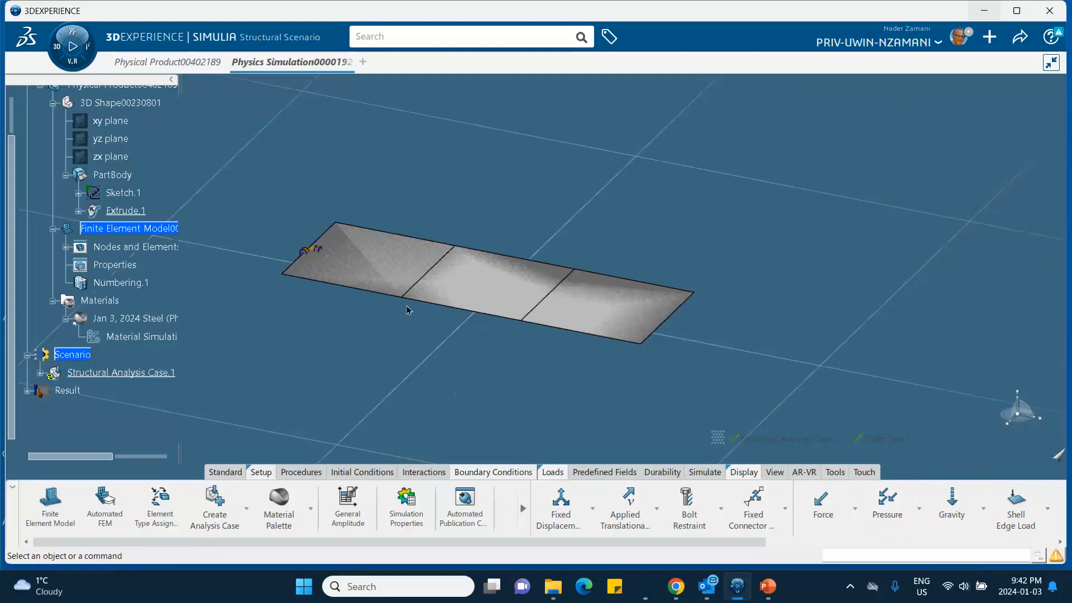
- Check the pressure arrows from the side and reverse the load by setting the pressure to -0.1 MPa
{"action": "middle_click_drag", "start_coordinate": [410, 352], "coordinate": [478, 206]}
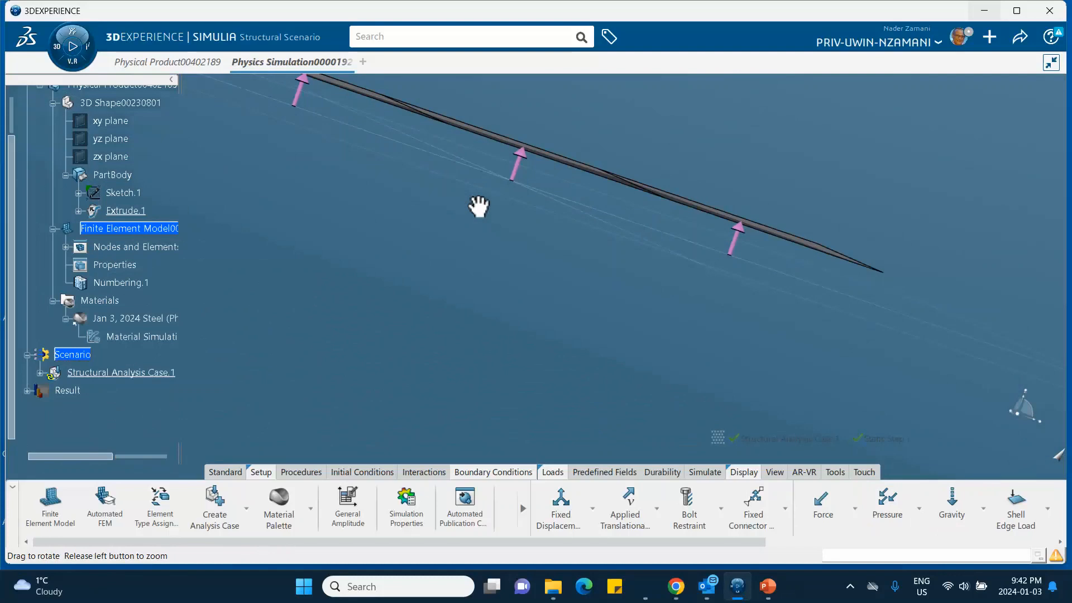
{"action": "double_click", "coordinate": [517, 168]}
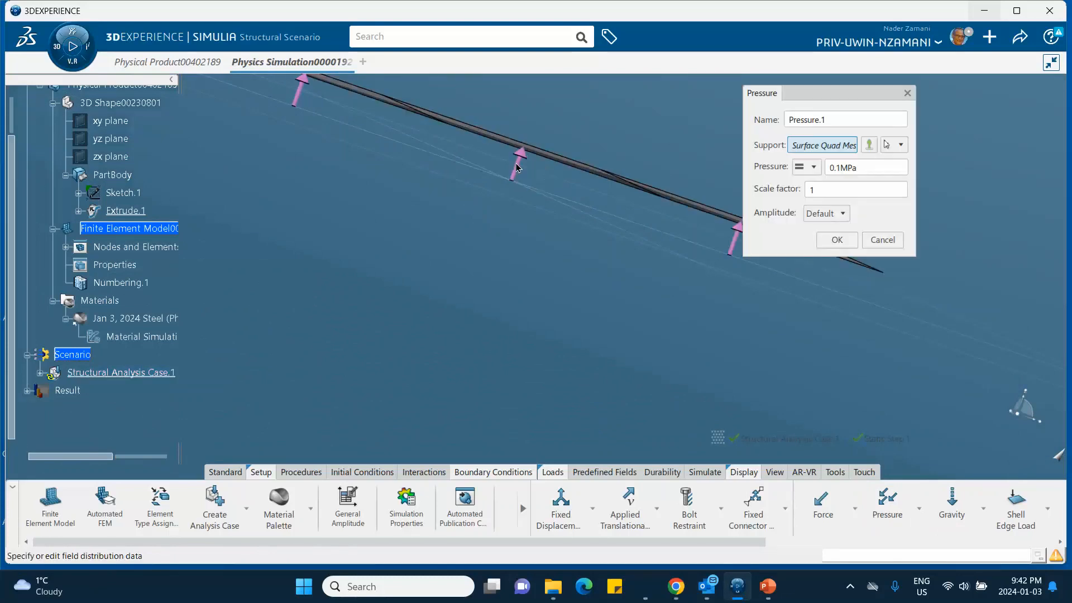
{"action": "left_click", "coordinate": [829, 168]}
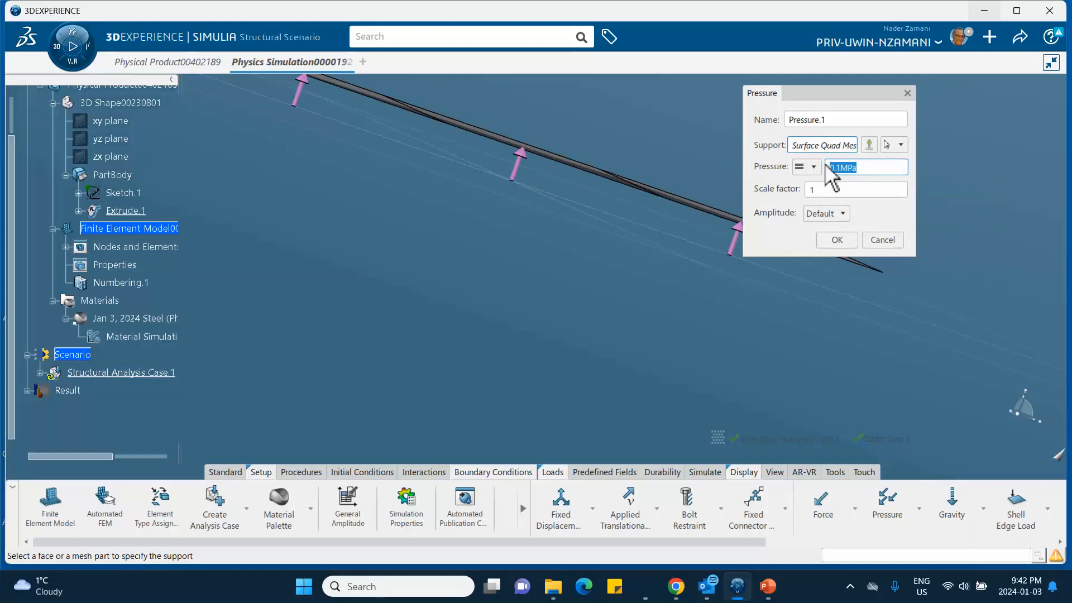
{"action": "left_click", "coordinate": [830, 168]}
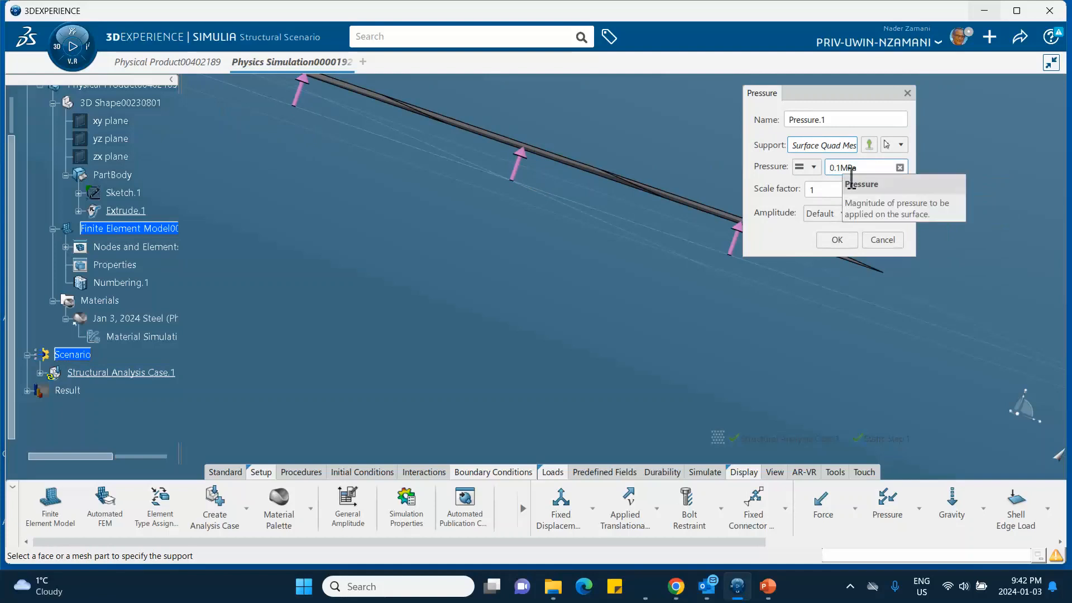
{"action": "left_click", "coordinate": [835, 241]}
- Activate the finite element model's properties and create a Shell Section 10 mm thick supported by Extrude.1
{"action": "middle_click_drag", "start_coordinate": [543, 246], "coordinate": [330, 257]}
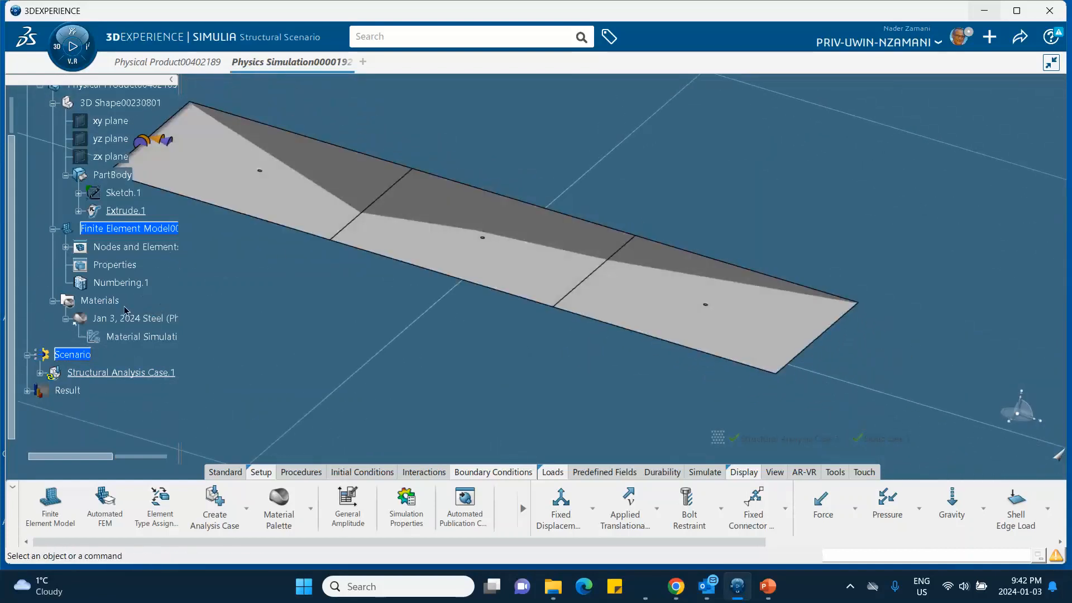
{"action": "middle_click_drag", "start_coordinate": [220, 293], "coordinate": [376, 330]}
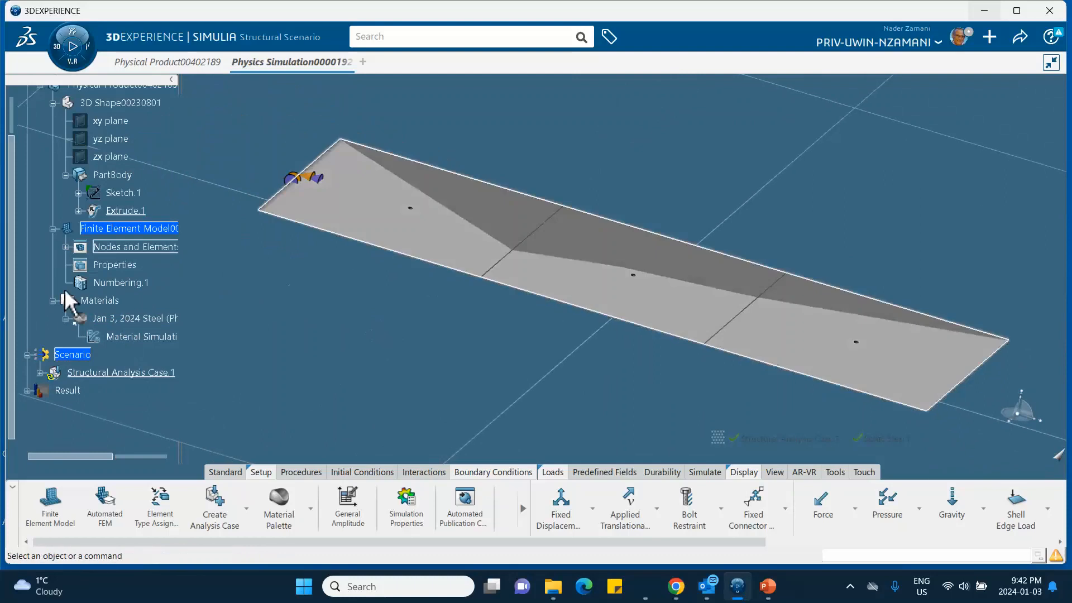
{"action": "scroll", "coordinate": [75, 262], "scroll_direction": "down", "scroll_amount": 2}
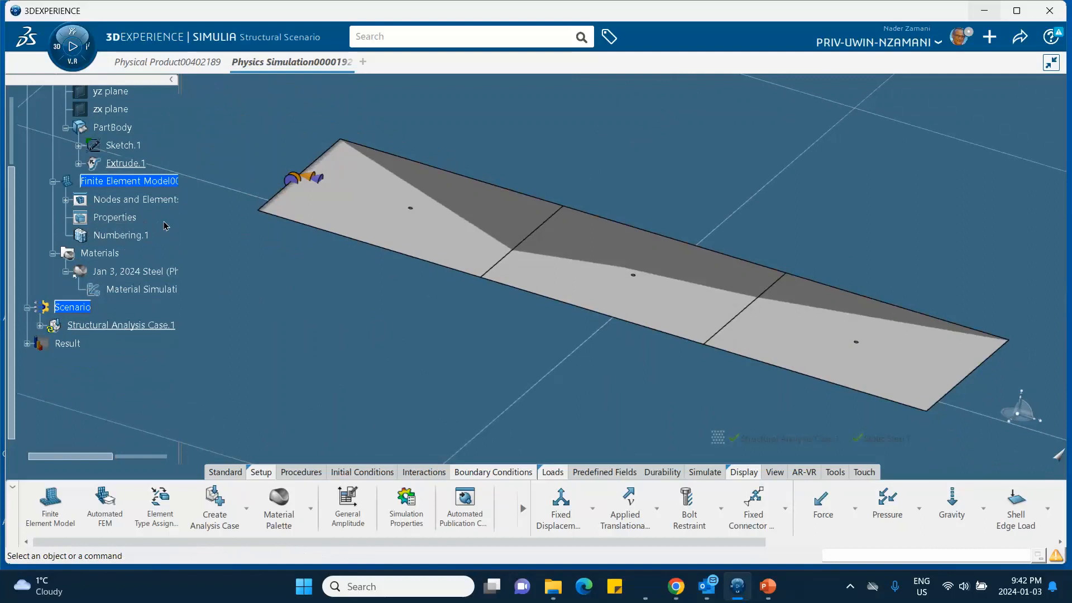
{"action": "double_click", "coordinate": [131, 221]}
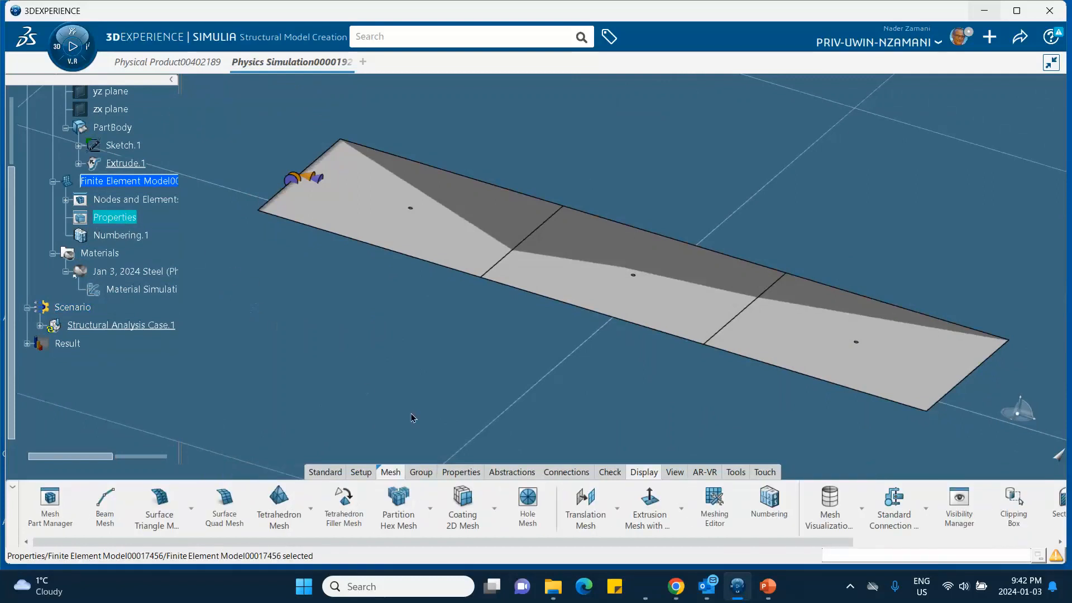
{"action": "left_click", "coordinate": [455, 474]}
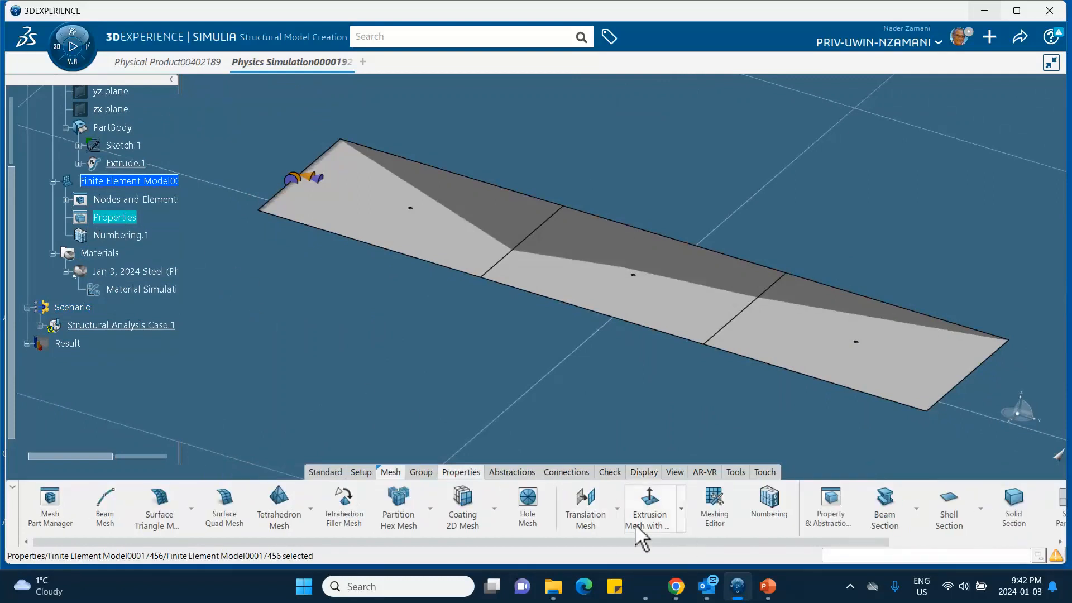
{"action": "left_click", "coordinate": [951, 511]}
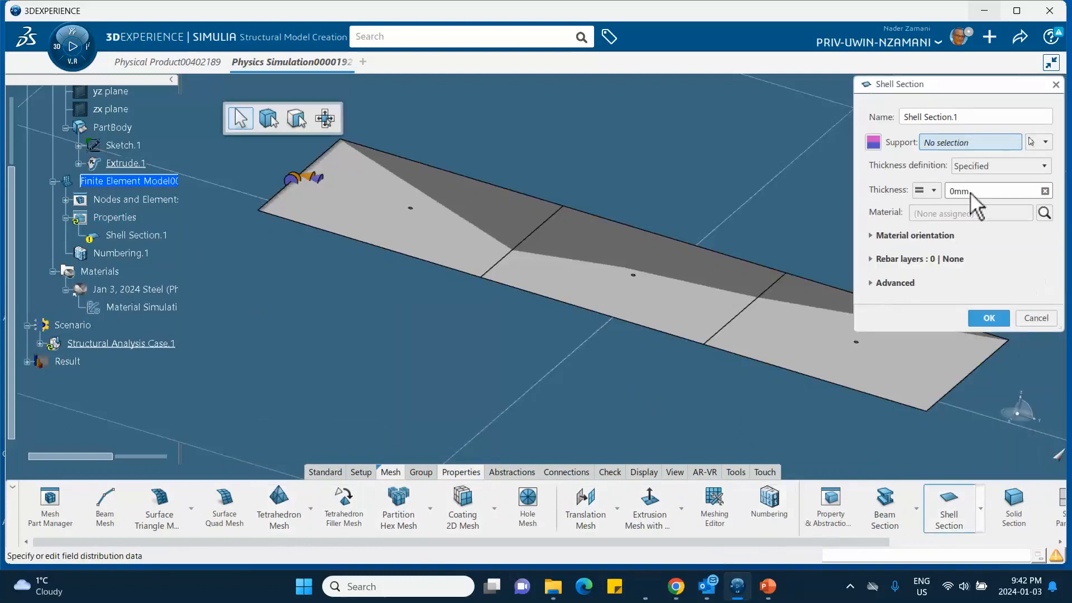
{"action": "double_click", "coordinate": [970, 193]}
{"action": "type", "text": "1"}
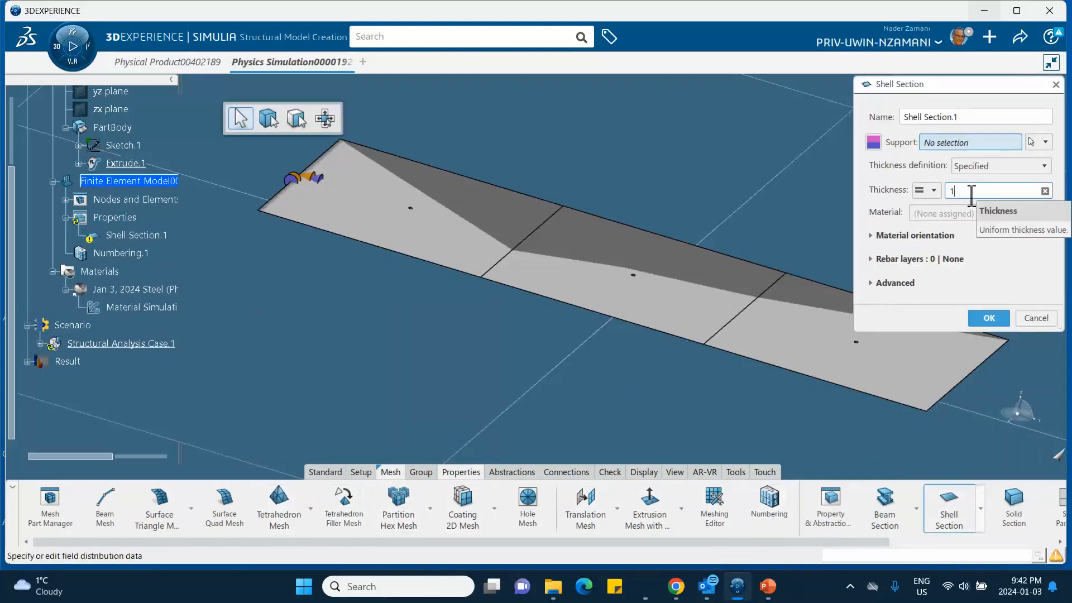
{"action": "type", "text": "00"}
{"action": "left_click", "coordinate": [126, 162]}
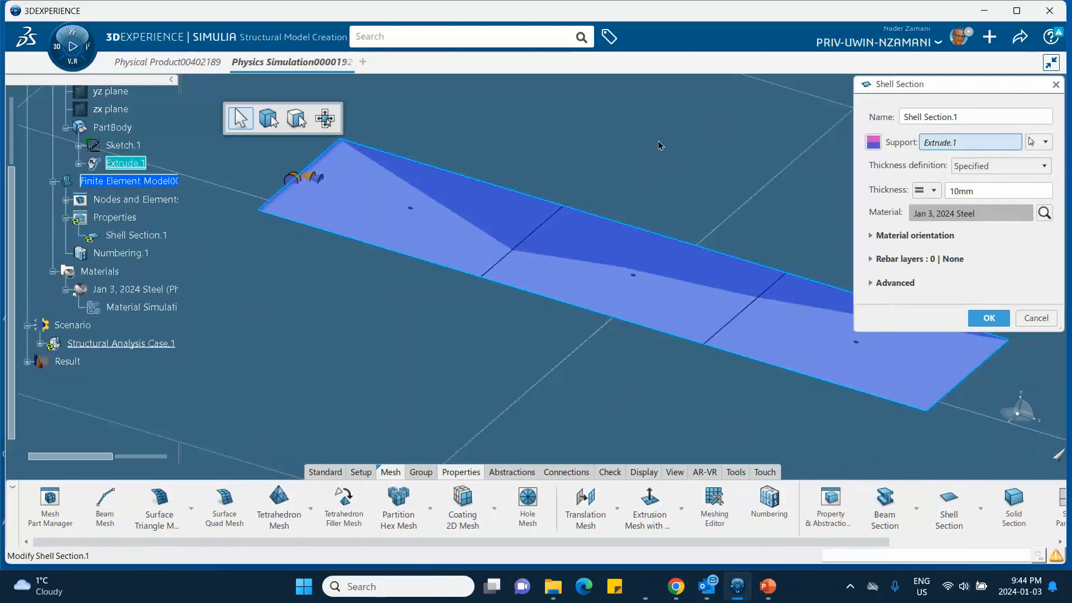
{"action": "middle_click_drag", "start_coordinate": [556, 173], "coordinate": [559, 176]}
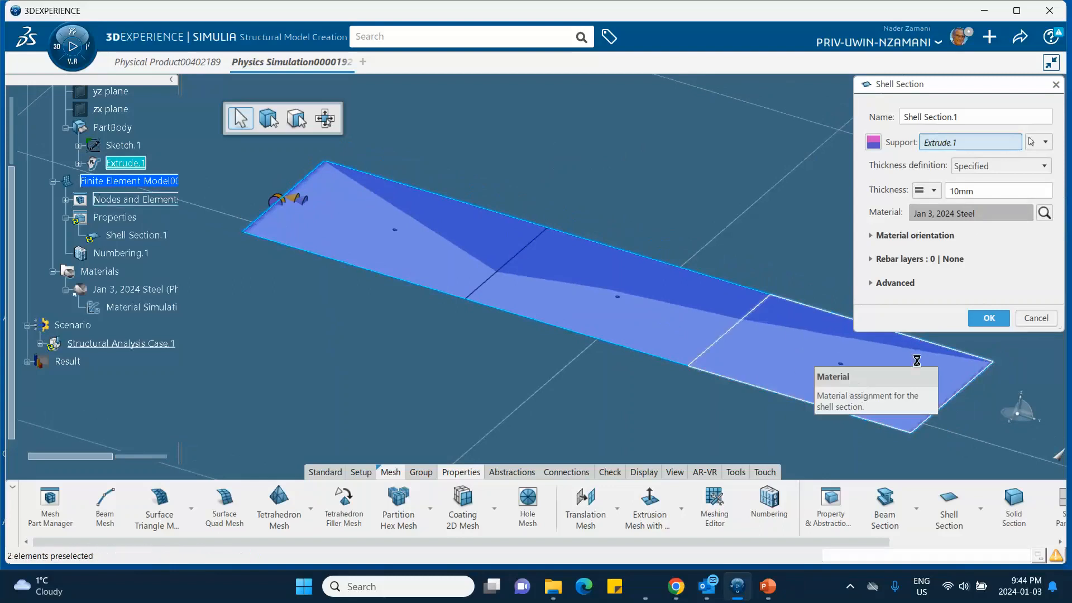
{"action": "left_click", "coordinate": [988, 317]}
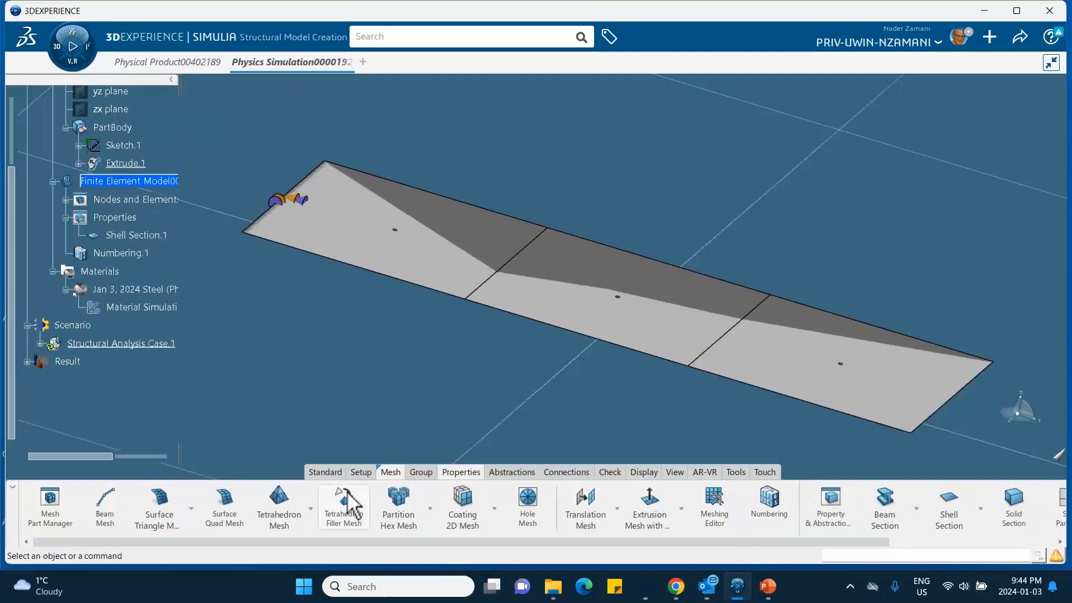
- Return to the structural scenario and inspect the pressure direction and edge restraint on the plate from the side
{"action": "left_click", "coordinate": [328, 473]}
{"action": "left_click", "coordinate": [177, 507]}
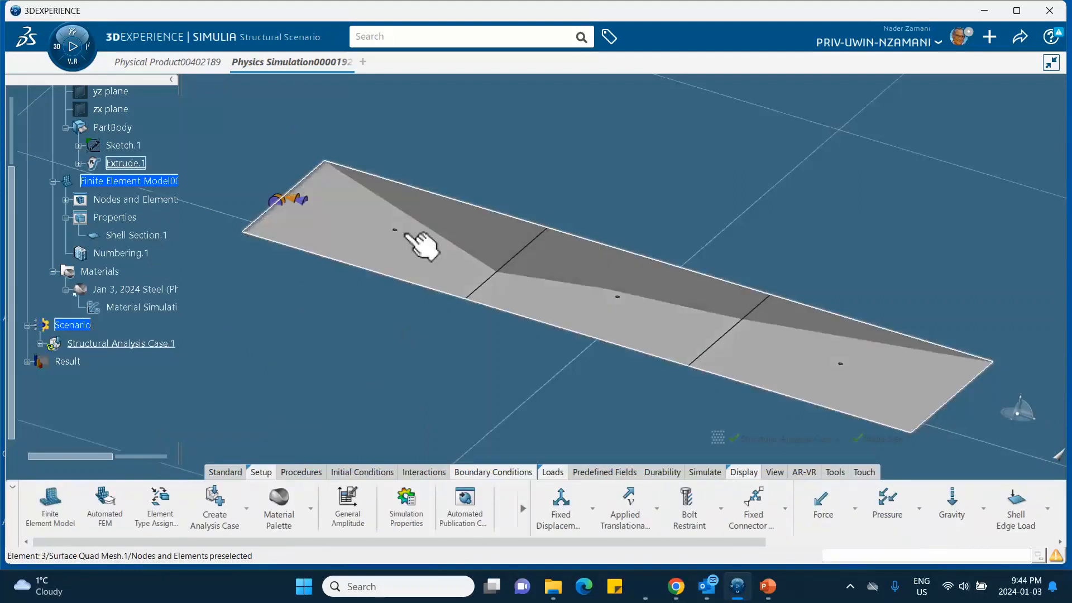
{"action": "middle_click_drag", "start_coordinate": [551, 383], "coordinate": [614, 360]}
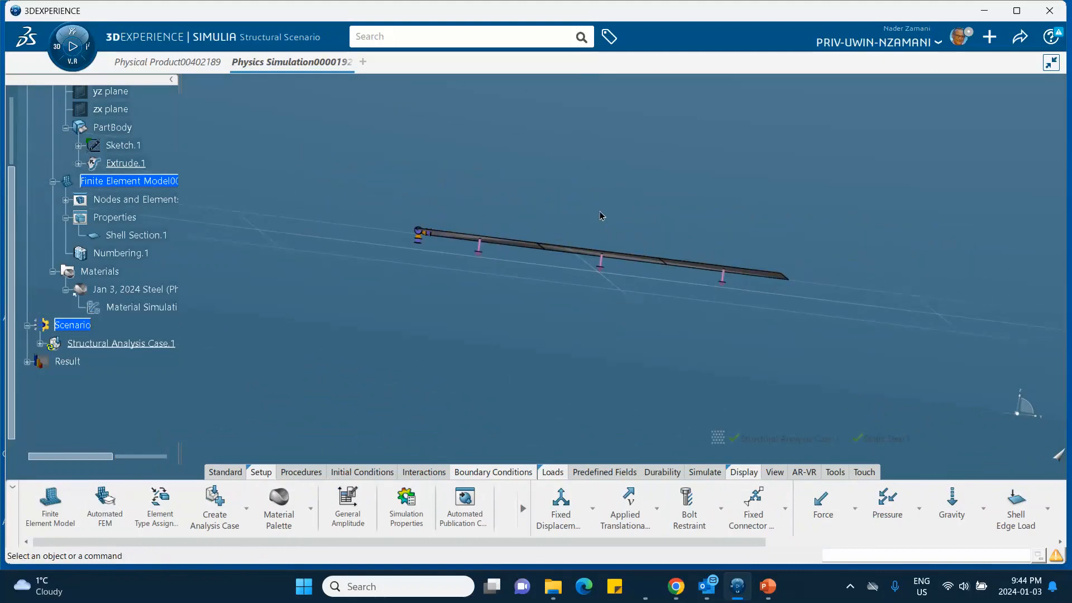
{"action": "middle_click_drag", "start_coordinate": [599, 212], "coordinate": [483, 395]}
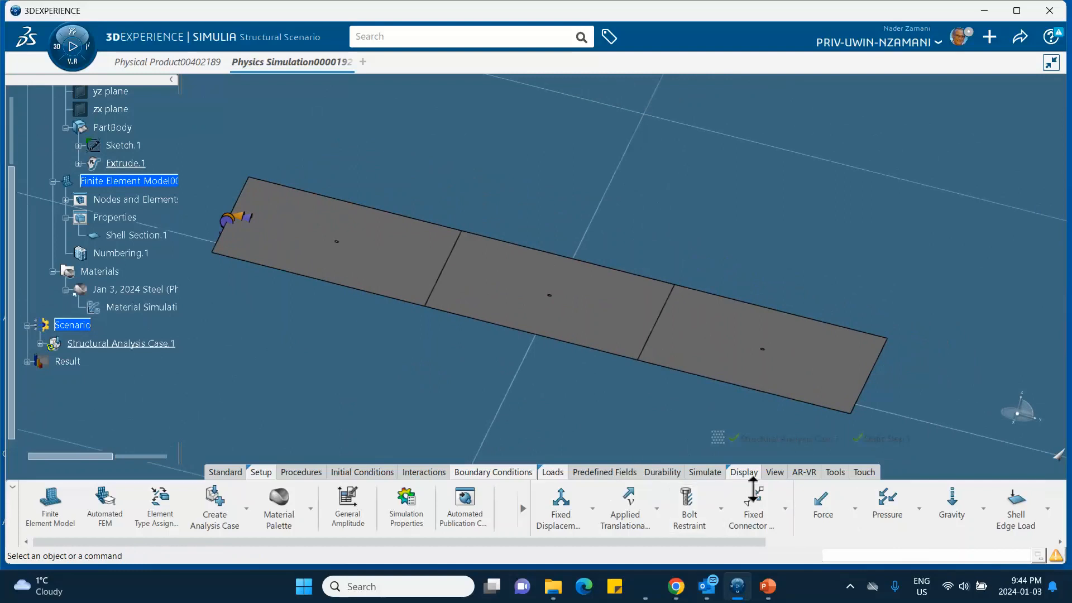
- Run the structural analysis case as a local interactive simulation on 4 cores and close the simulation status report
{"action": "left_click", "coordinate": [705, 474]}
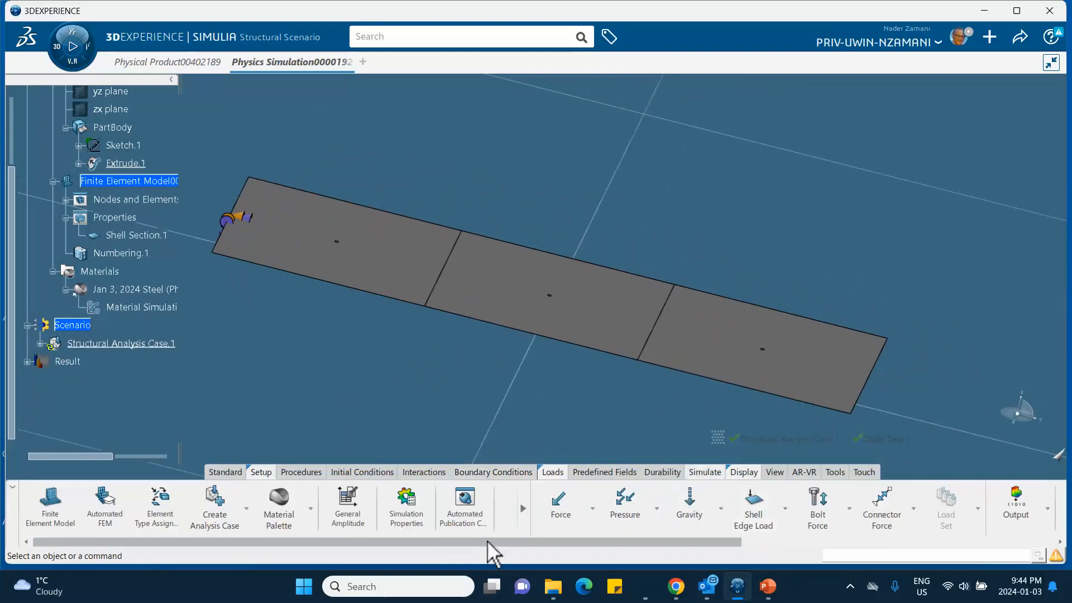
{"action": "left_click_drag", "start_coordinate": [487, 540], "coordinate": [846, 580]}
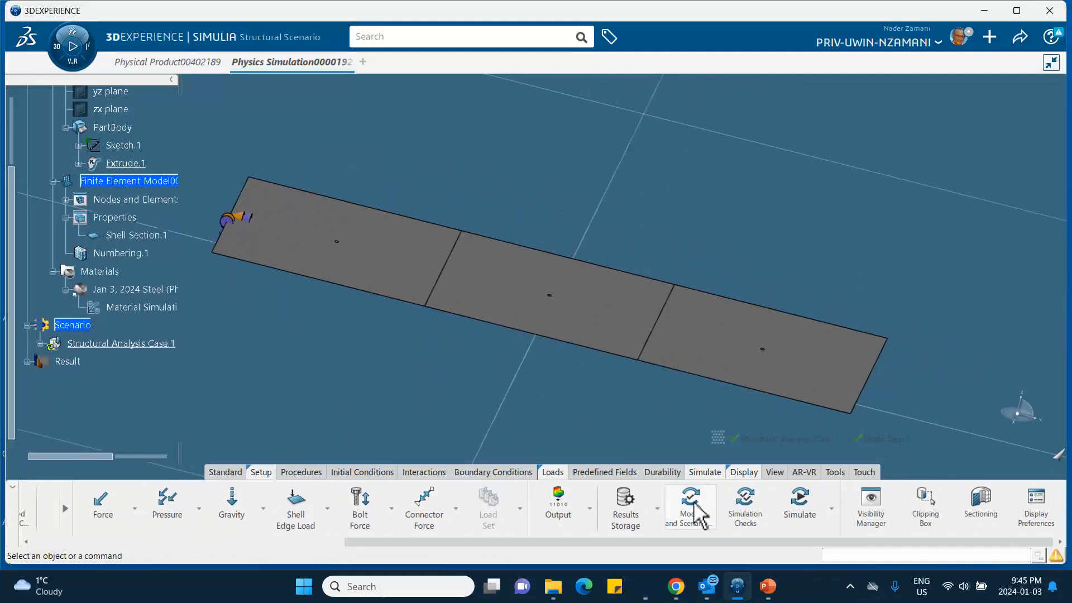
{"action": "left_click", "coordinate": [795, 493]}
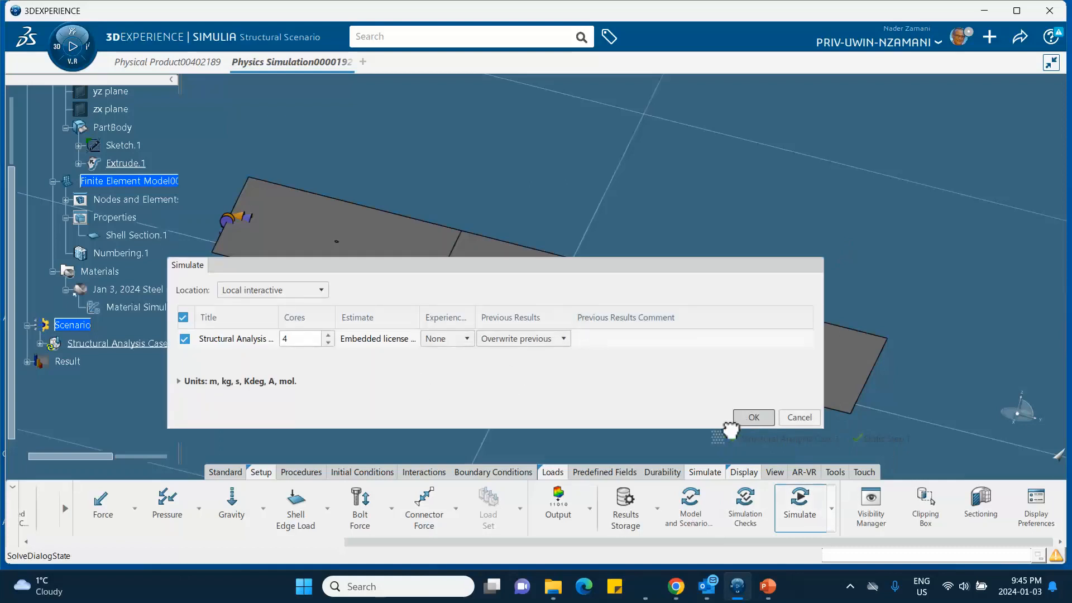
{"action": "left_click", "coordinate": [737, 420]}
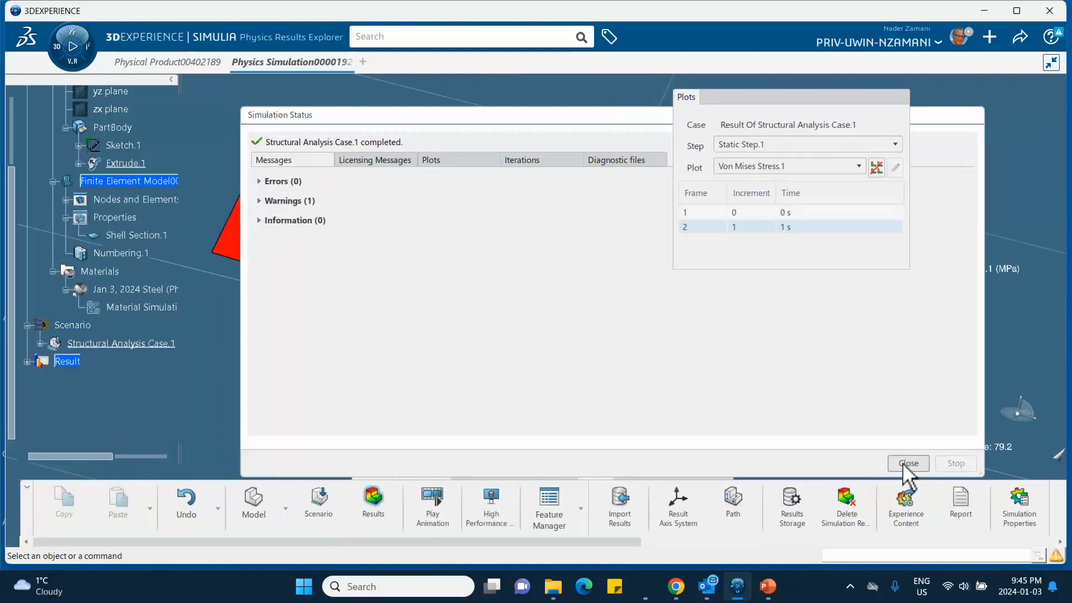
{"action": "left_click", "coordinate": [922, 464]}
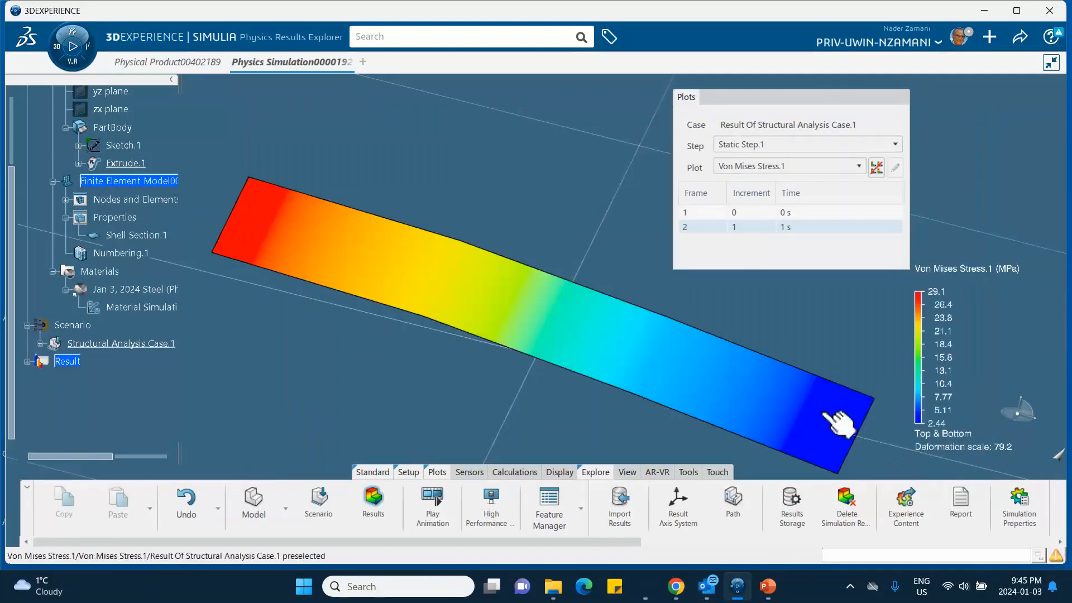
- Change the viewport ambience to White Mirror
{"action": "right_click", "coordinate": [536, 166]}
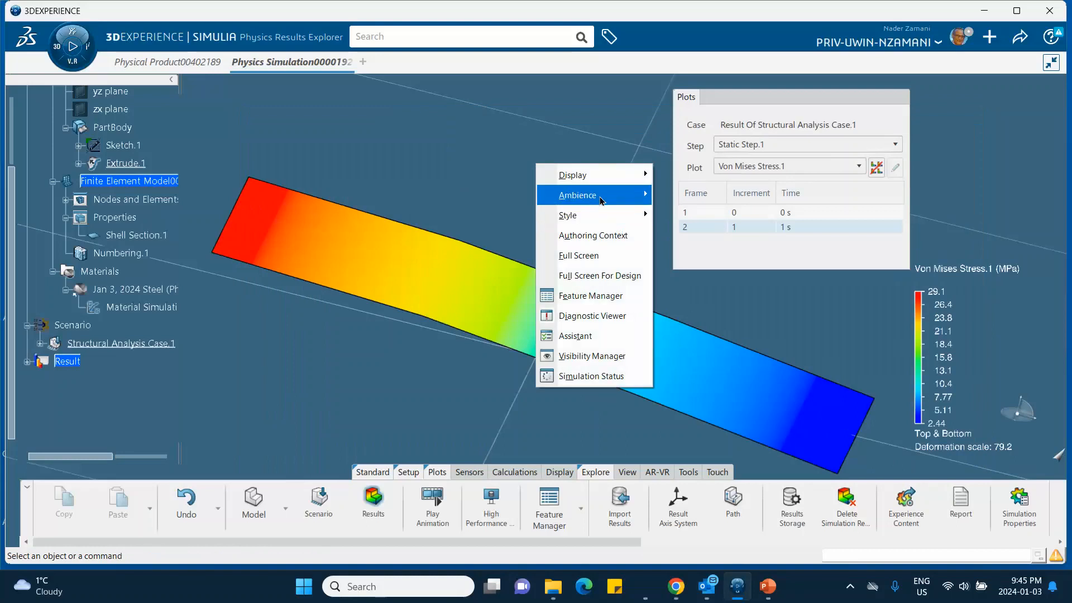
{"action": "mouse_move", "coordinate": [646, 199]}
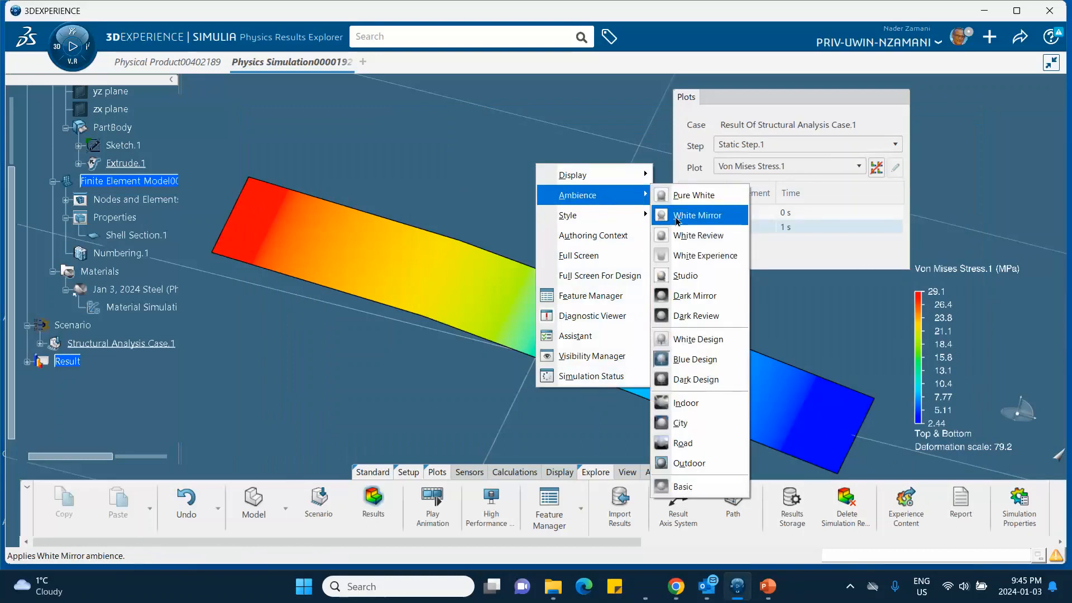
{"action": "left_click", "coordinate": [681, 217]}
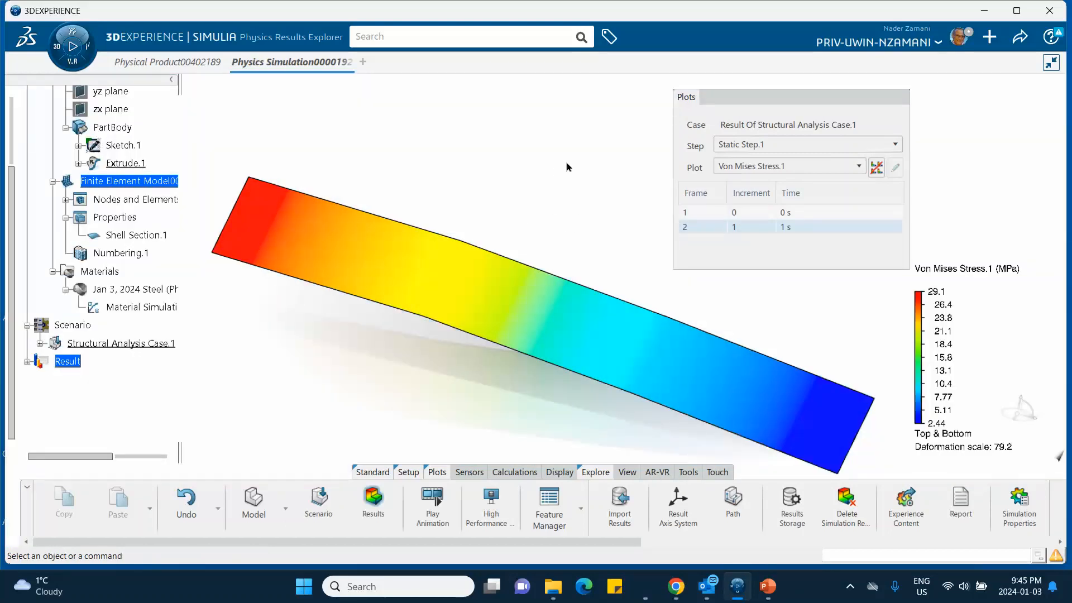
- Edit the Von Mises Stress contour plot's rendering so that its visible edges are set to Mesh
{"action": "middle_click_drag", "start_coordinate": [614, 151], "coordinate": [617, 220]}
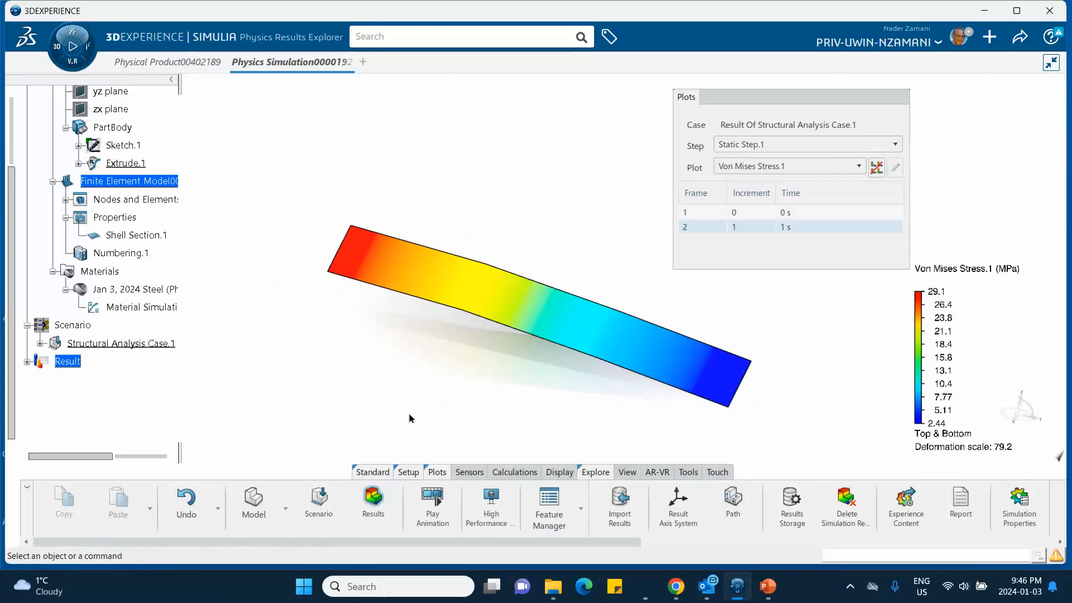
{"action": "middle_click_drag", "start_coordinate": [447, 366], "coordinate": [365, 360]}
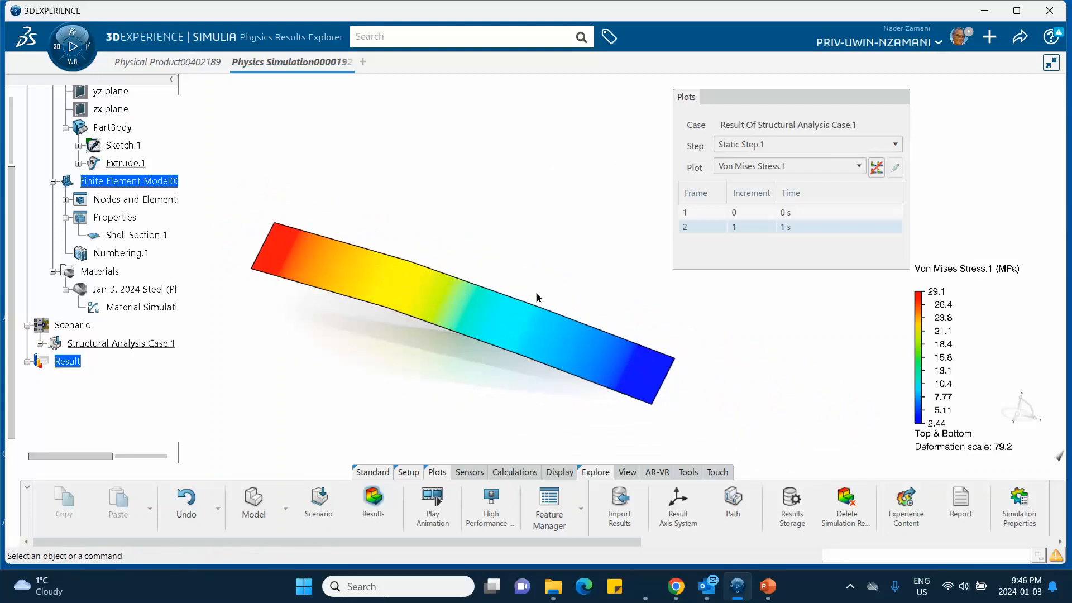
{"action": "left_click", "coordinate": [481, 317]}
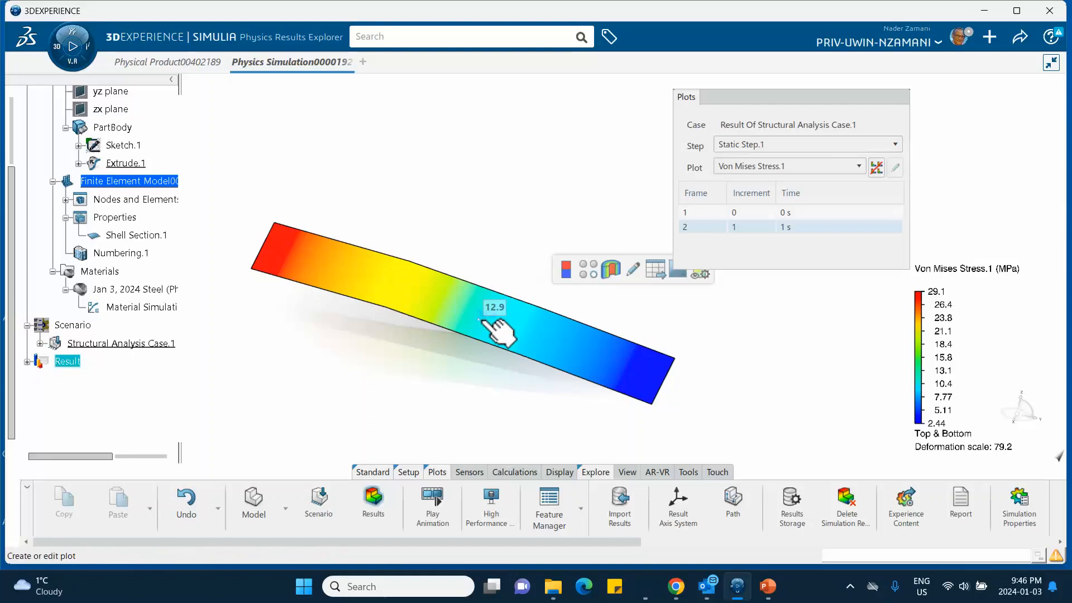
{"action": "double_click", "coordinate": [481, 319]}
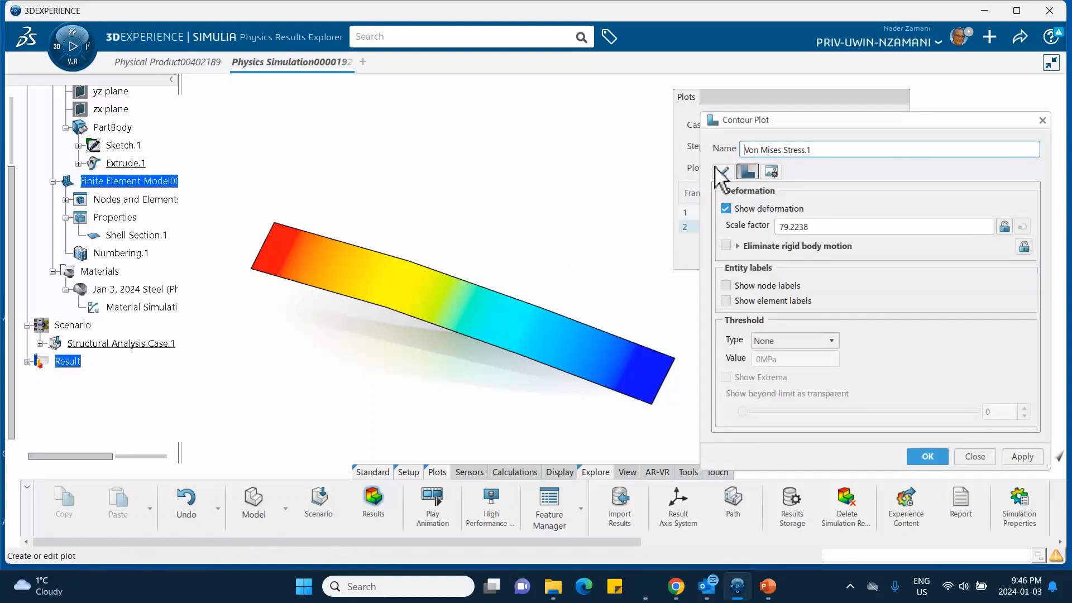
{"action": "left_click", "coordinate": [772, 171]}
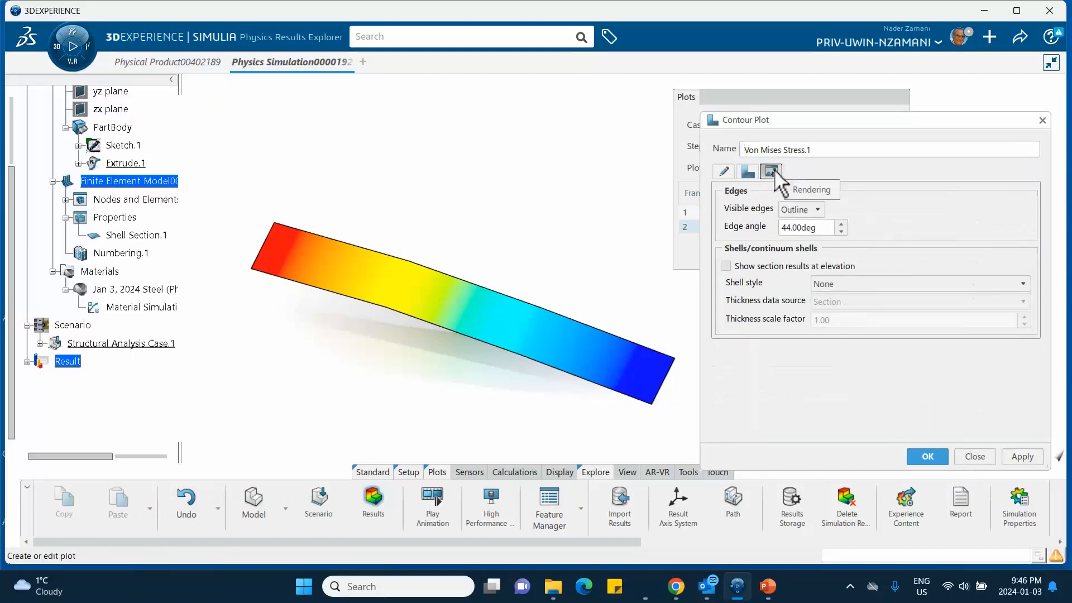
{"action": "left_click", "coordinate": [804, 215]}
{"action": "left_click", "coordinate": [814, 239]}
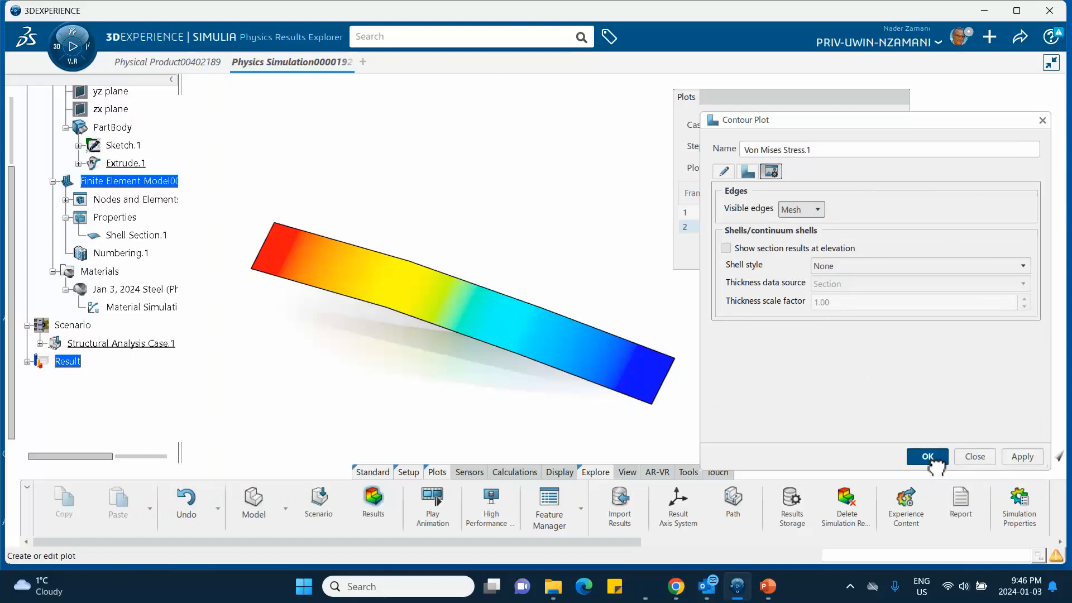
{"action": "left_click", "coordinate": [927, 456]}
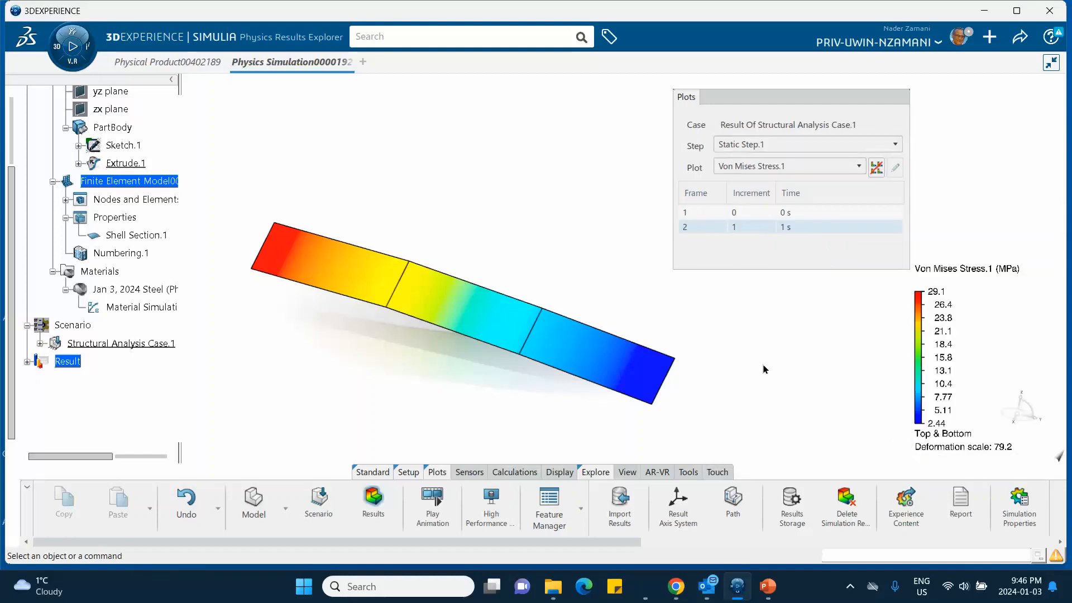
- Turn on both node labels and element labels for the Von Mises Stress contour plot
{"action": "left_click", "coordinate": [487, 308]}
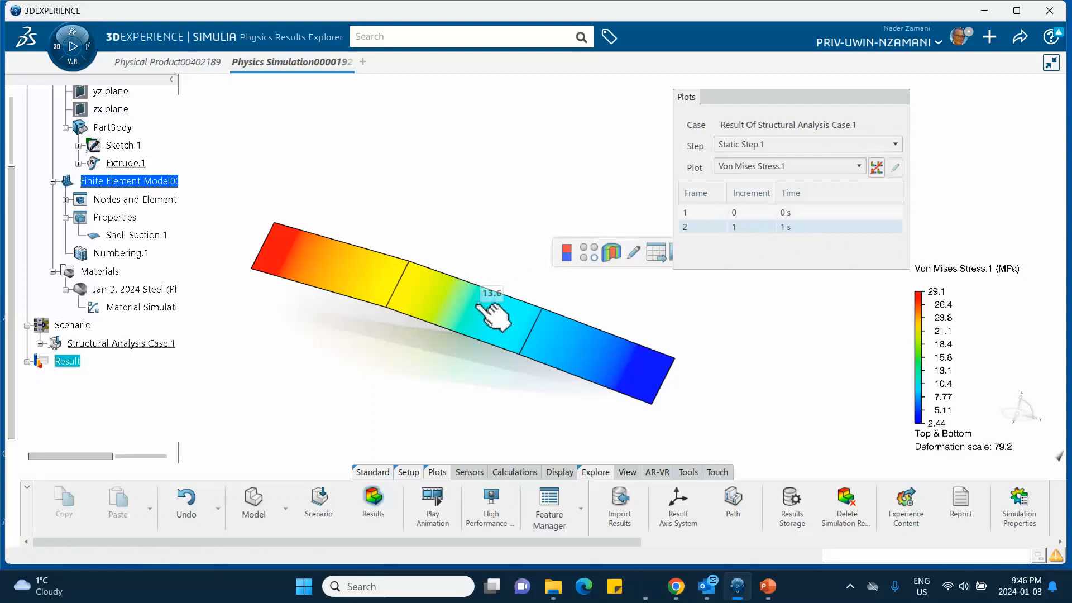
{"action": "double_click", "coordinate": [477, 305]}
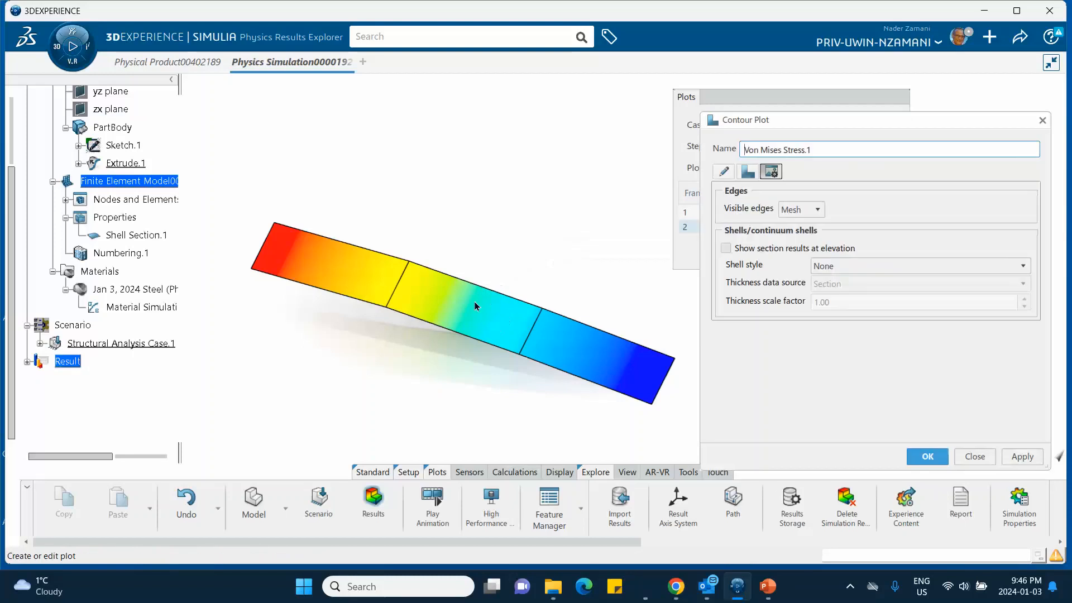
{"action": "left_click", "coordinate": [747, 170]}
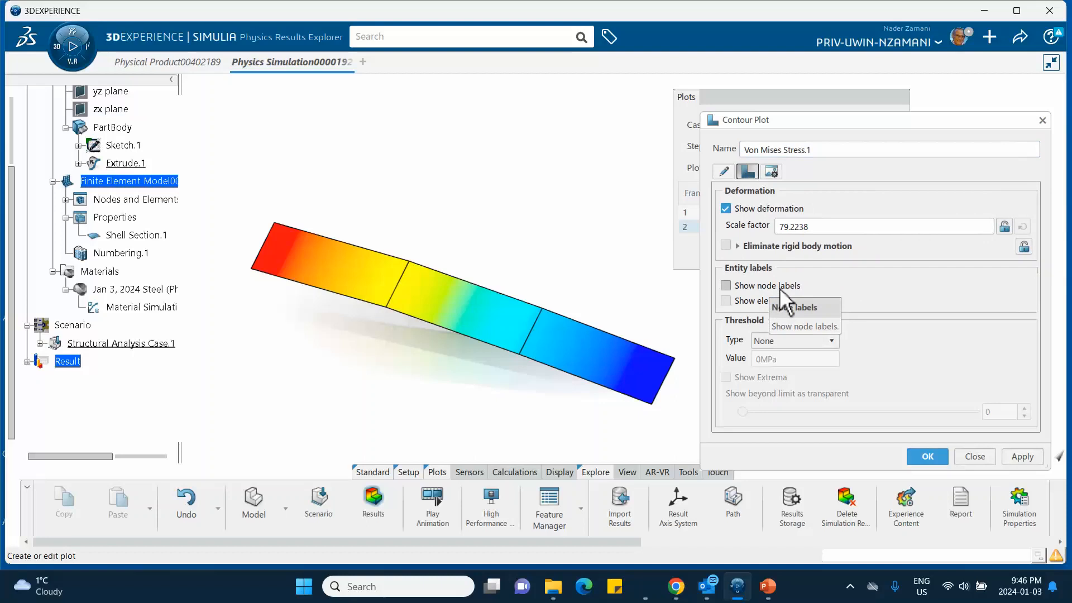
{"action": "left_click", "coordinate": [726, 286]}
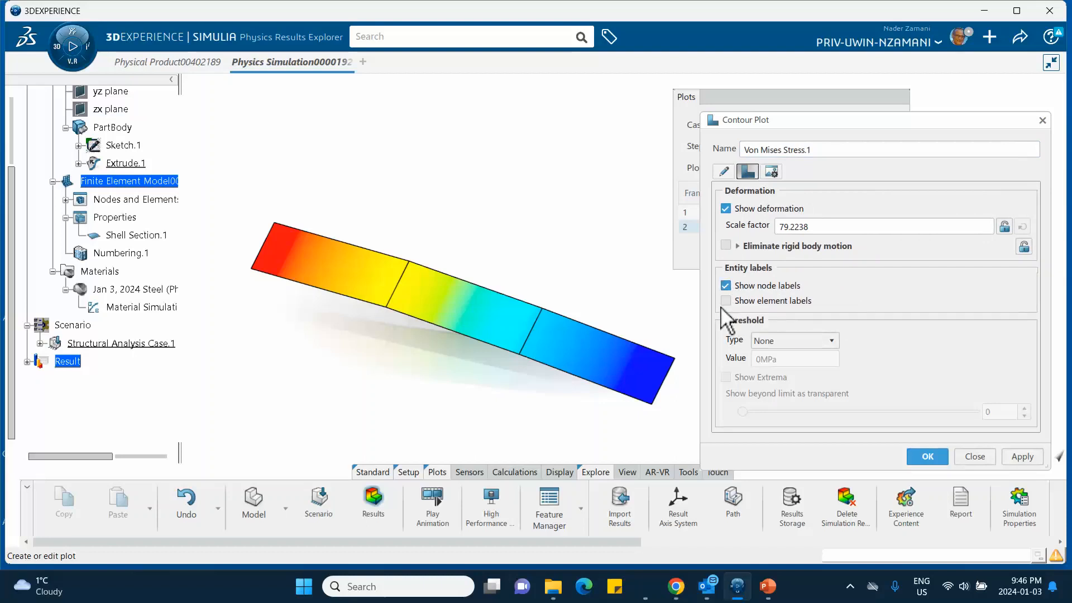
{"action": "left_click", "coordinate": [726, 300]}
{"action": "left_click", "coordinate": [928, 455]}
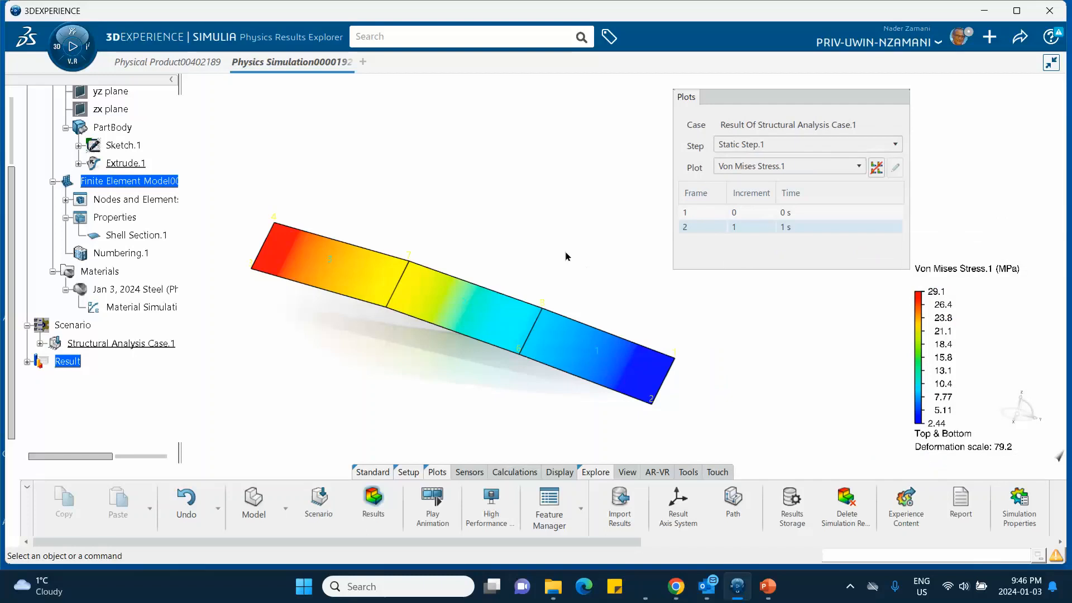
- Set the viewport ambience to Blue Design and inspect the node and element numbers on the plate up close
{"action": "middle_click_drag", "start_coordinate": [519, 253], "coordinate": [512, 189]}
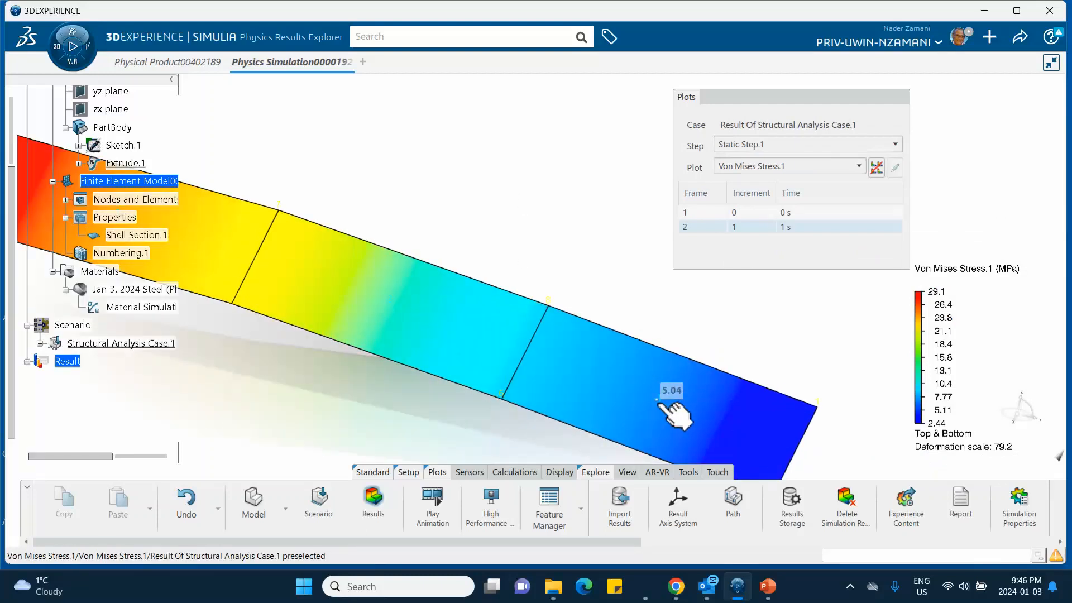
{"action": "middle_click_drag", "start_coordinate": [375, 310], "coordinate": [594, 316]}
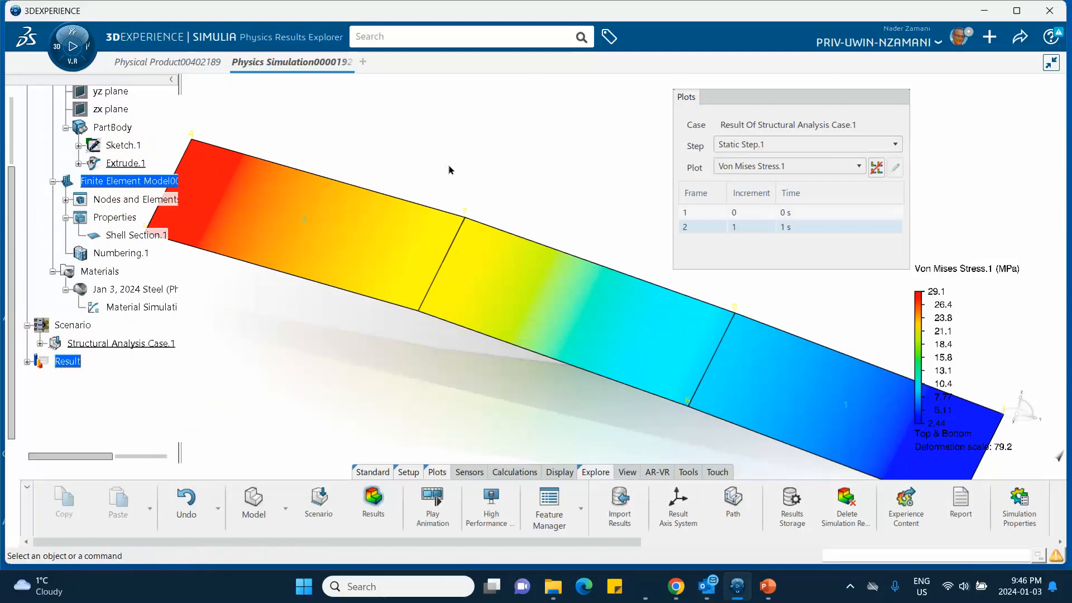
{"action": "middle_click_drag", "start_coordinate": [452, 172], "coordinate": [450, 218]}
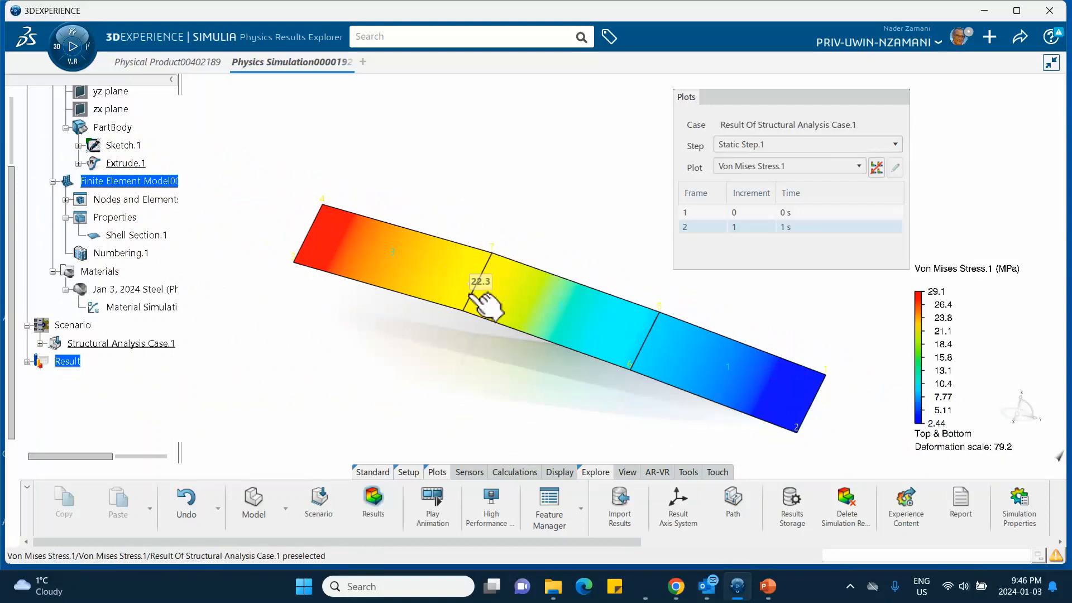
{"action": "right_click", "coordinate": [475, 141]}
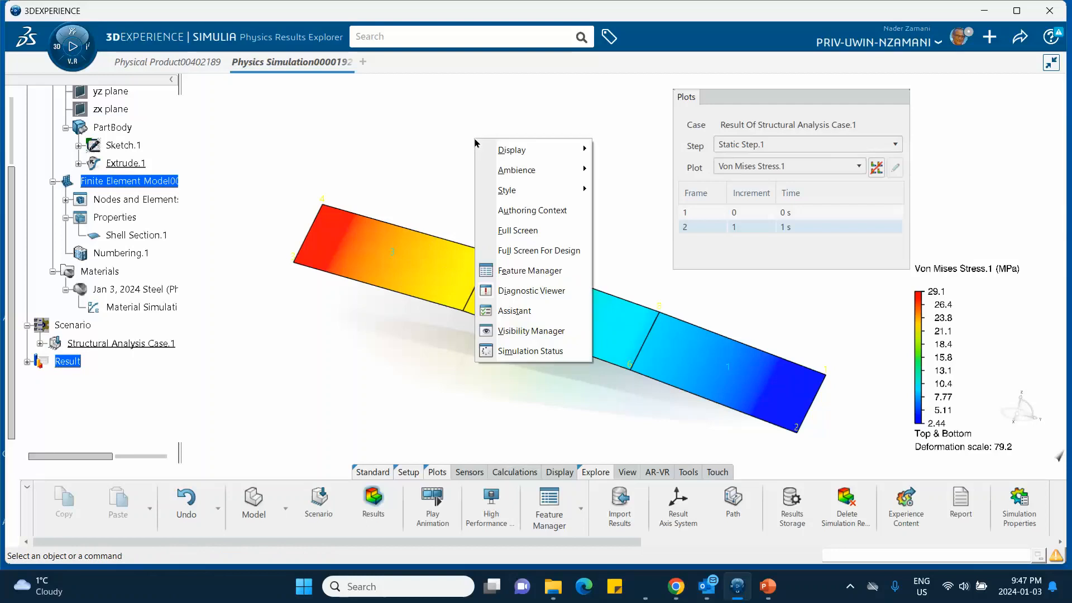
{"action": "mouse_move", "coordinate": [508, 177]}
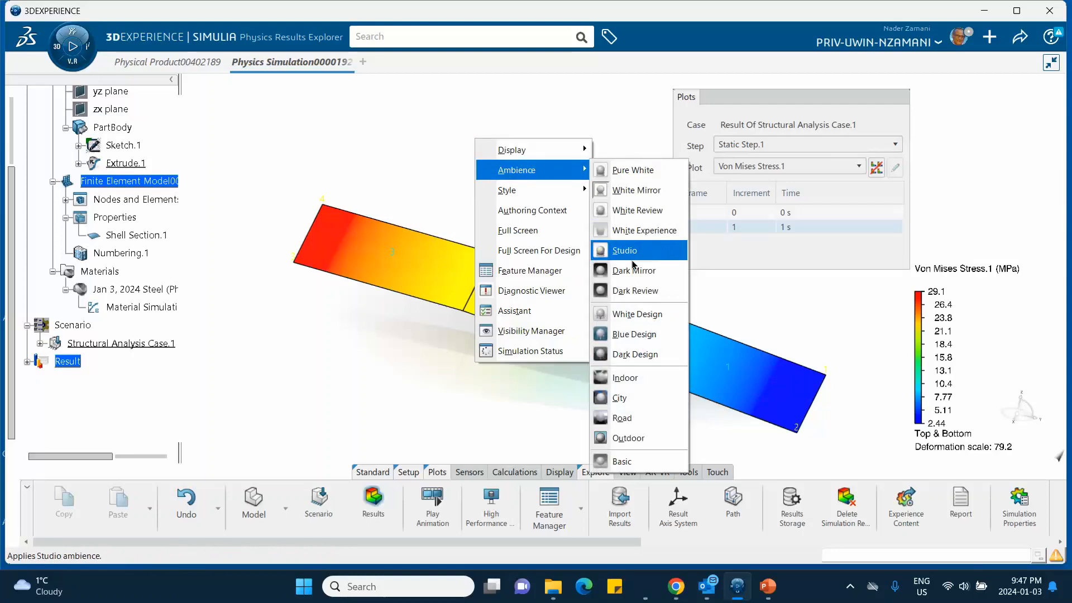
{"action": "left_click", "coordinate": [634, 335]}
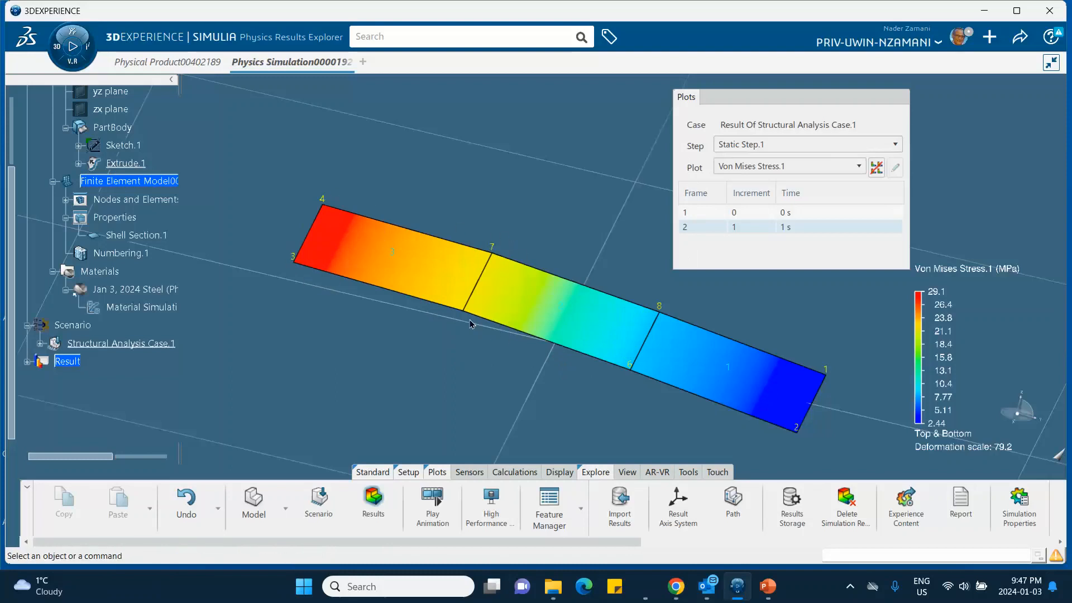
{"action": "middle_click_drag", "start_coordinate": [470, 321], "coordinate": [474, 288]}
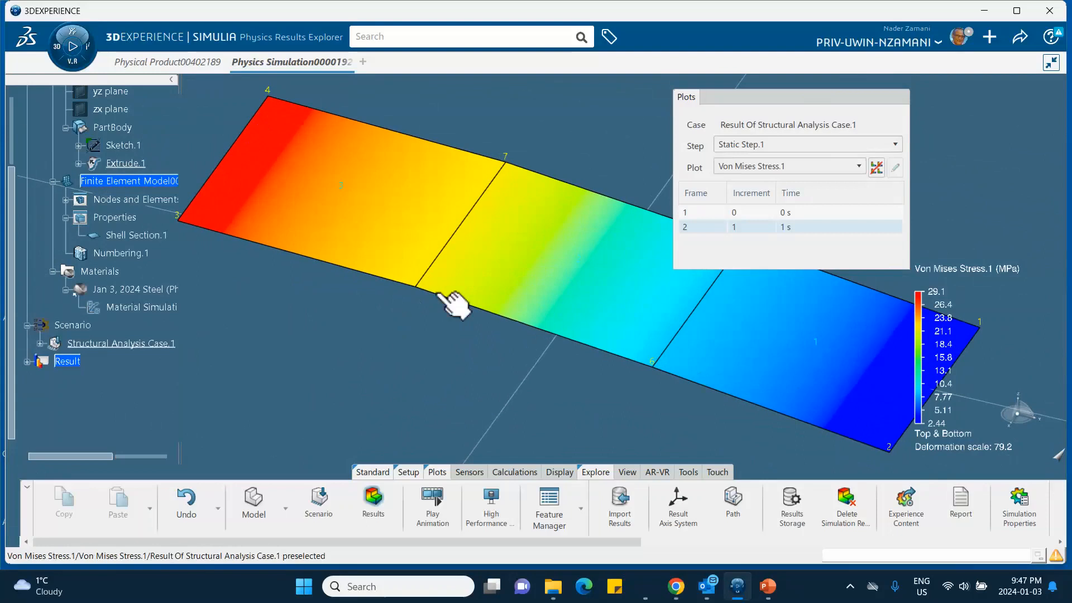
{"action": "mouse_move", "coordinate": [647, 362]}
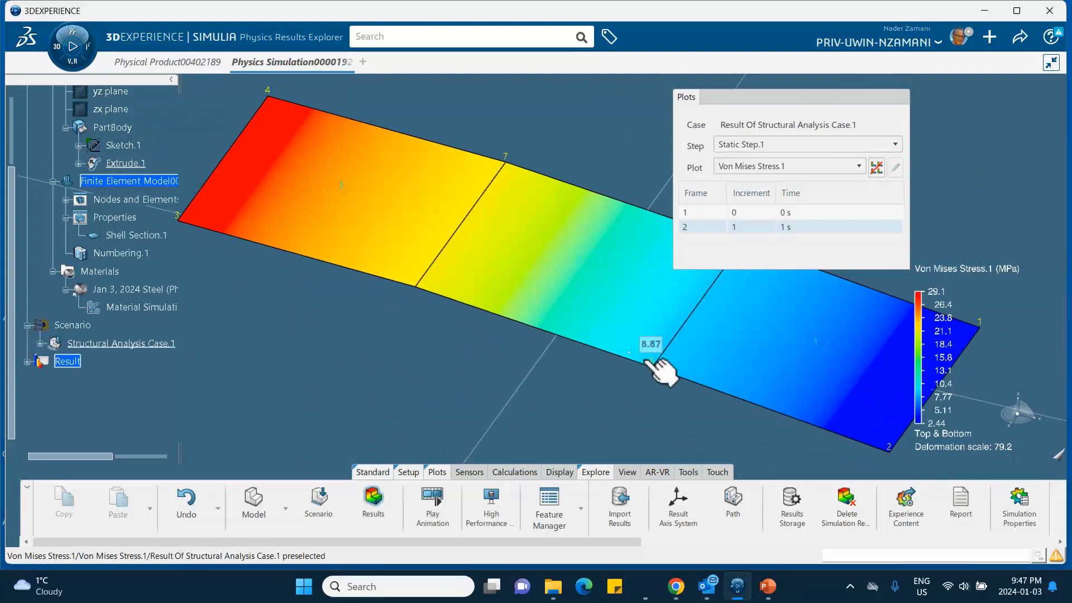
{"action": "middle_click_drag", "start_coordinate": [772, 341], "coordinate": [512, 395]}
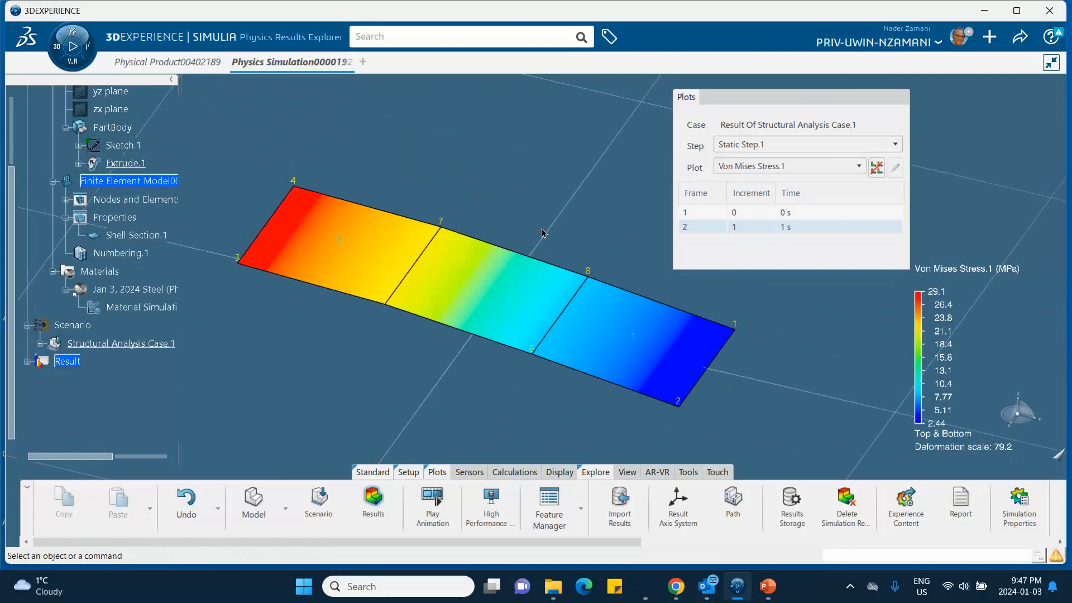
- Turn off smooth colors in the Von Mises Stress legend to band the contour
{"action": "mouse_move", "coordinate": [740, 596]}
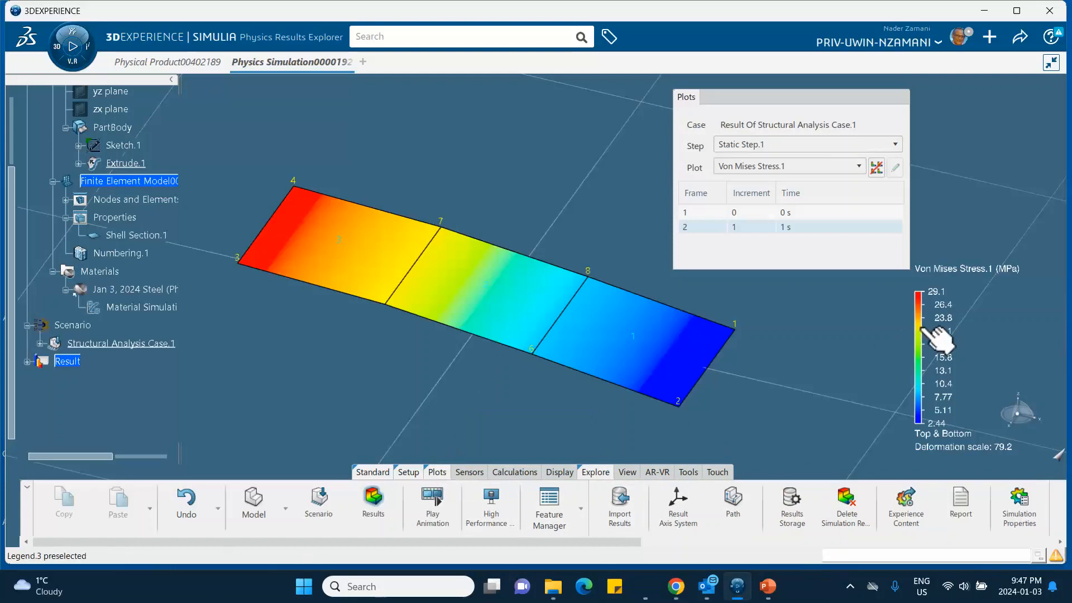
{"action": "double_click", "coordinate": [926, 334]}
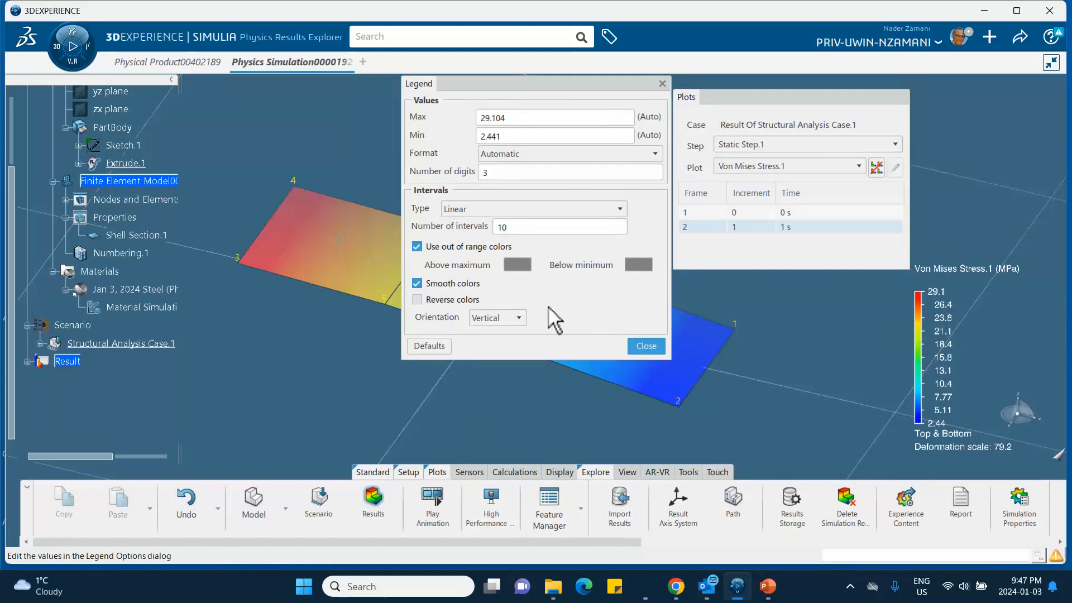
{"action": "left_click", "coordinate": [417, 283]}
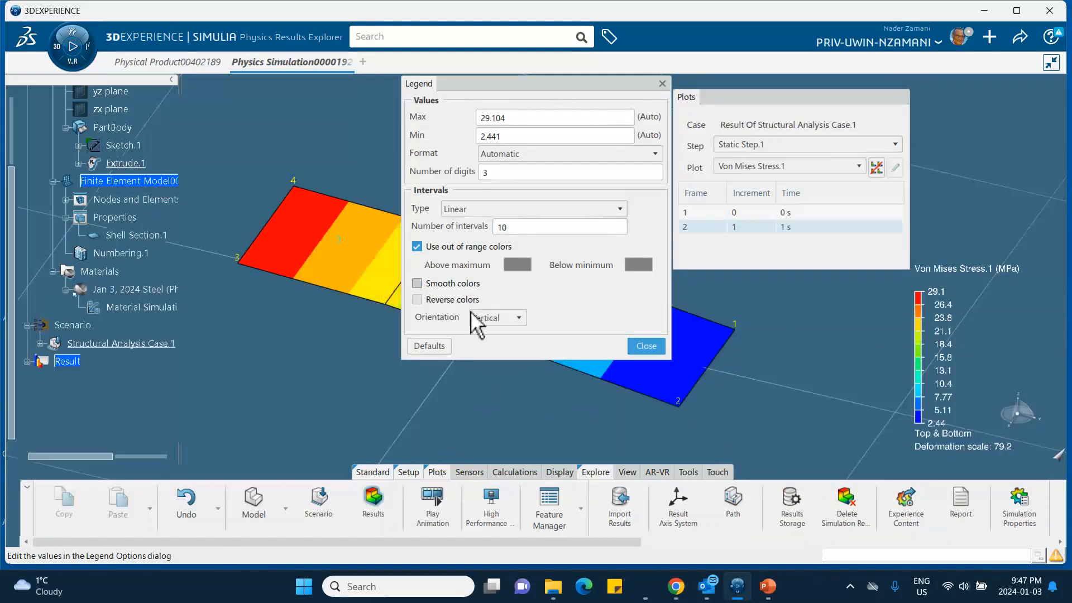
{"action": "left_click", "coordinate": [646, 346]}
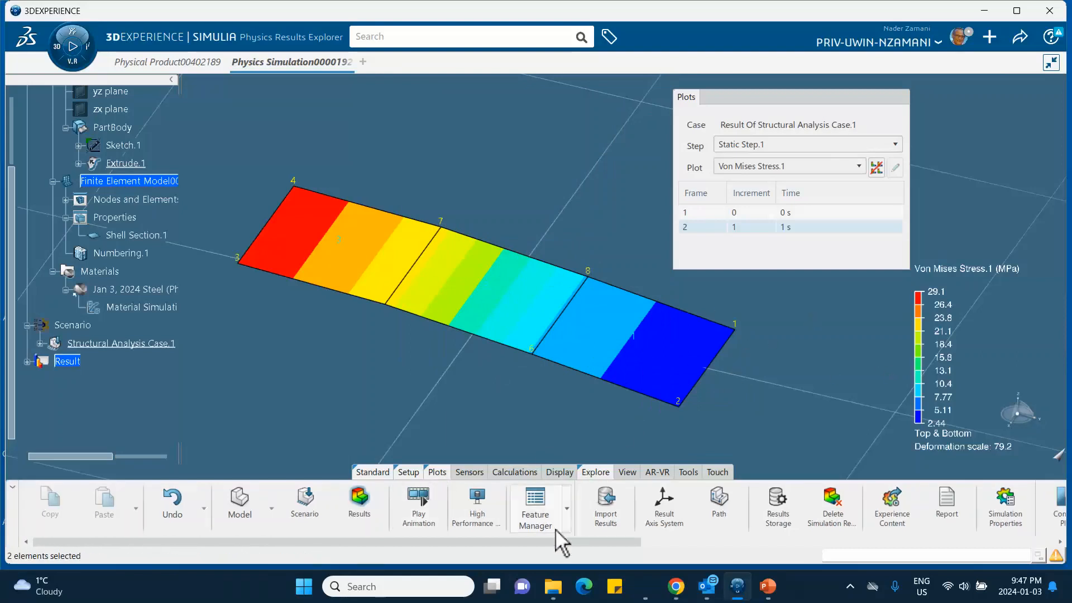
- Create an isocontour plot of the von Mises stress using the Mises Equivalent quantity
{"action": "left_click_drag", "start_coordinate": [482, 541], "coordinate": [742, 544]}
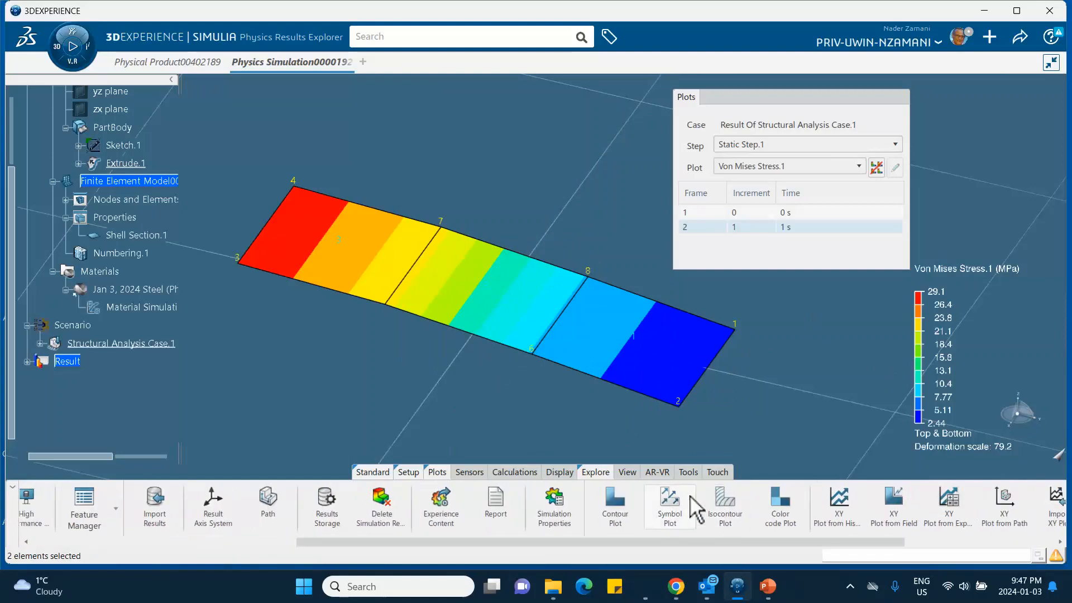
{"action": "left_click", "coordinate": [735, 505]}
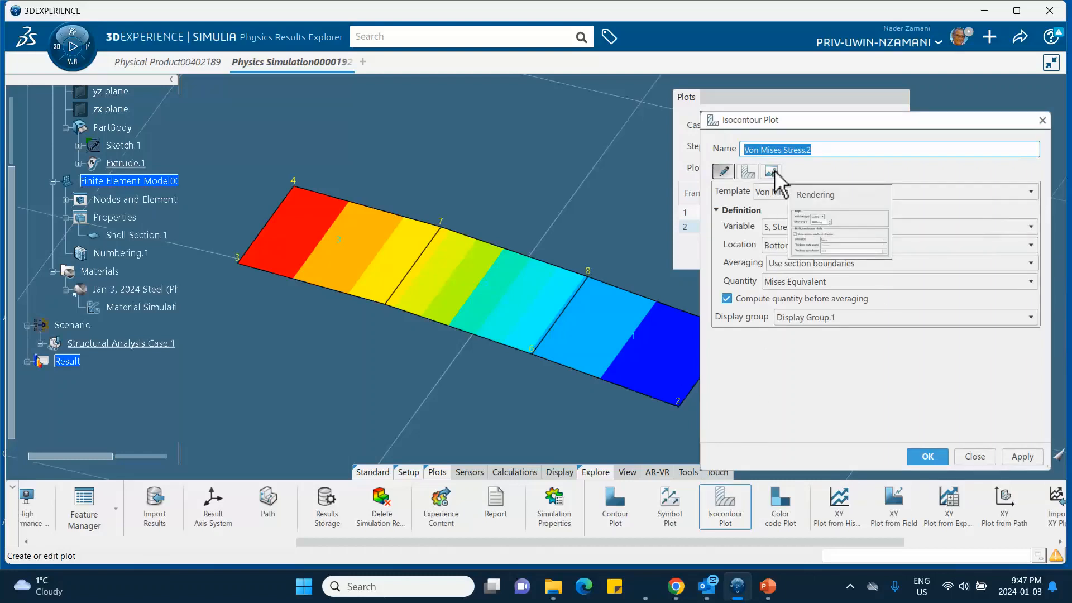
{"action": "left_click", "coordinate": [1022, 455]}
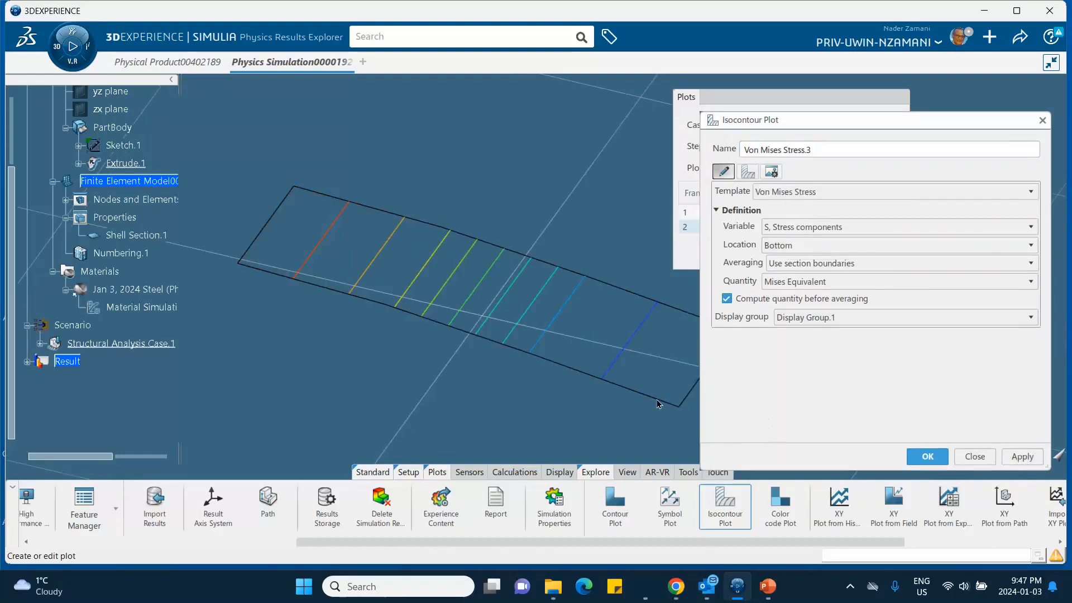
- Show node labels and element labels on the isocontour plot and apply the options
{"action": "left_click", "coordinate": [748, 171]}
{"action": "left_click", "coordinate": [725, 285]}
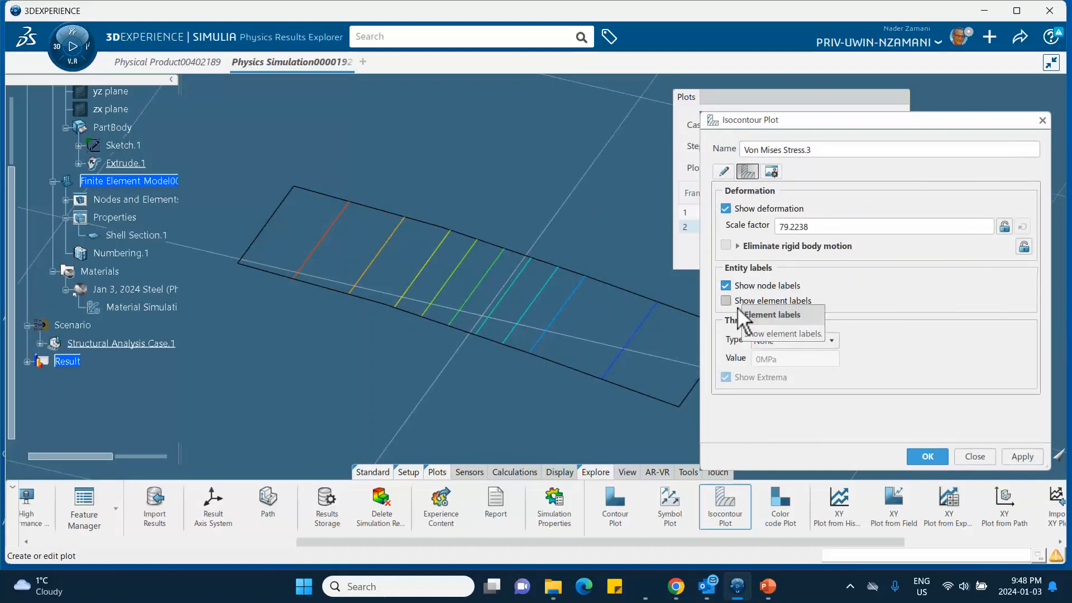
{"action": "left_click", "coordinate": [729, 302]}
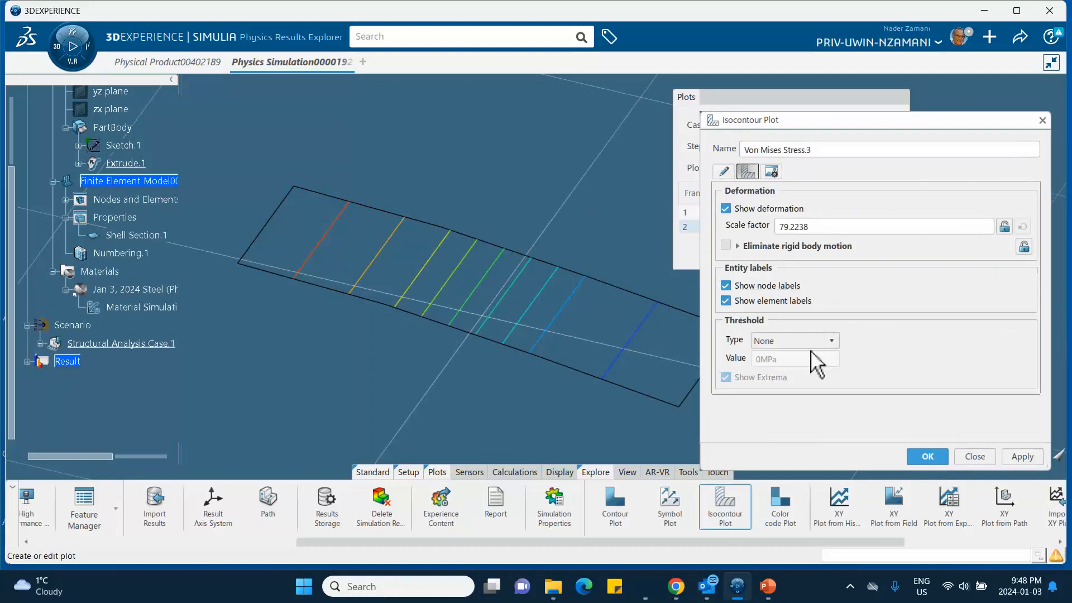
{"action": "left_click", "coordinate": [1021, 456]}
{"action": "middle_click_drag", "start_coordinate": [577, 389], "coordinate": [507, 400]}
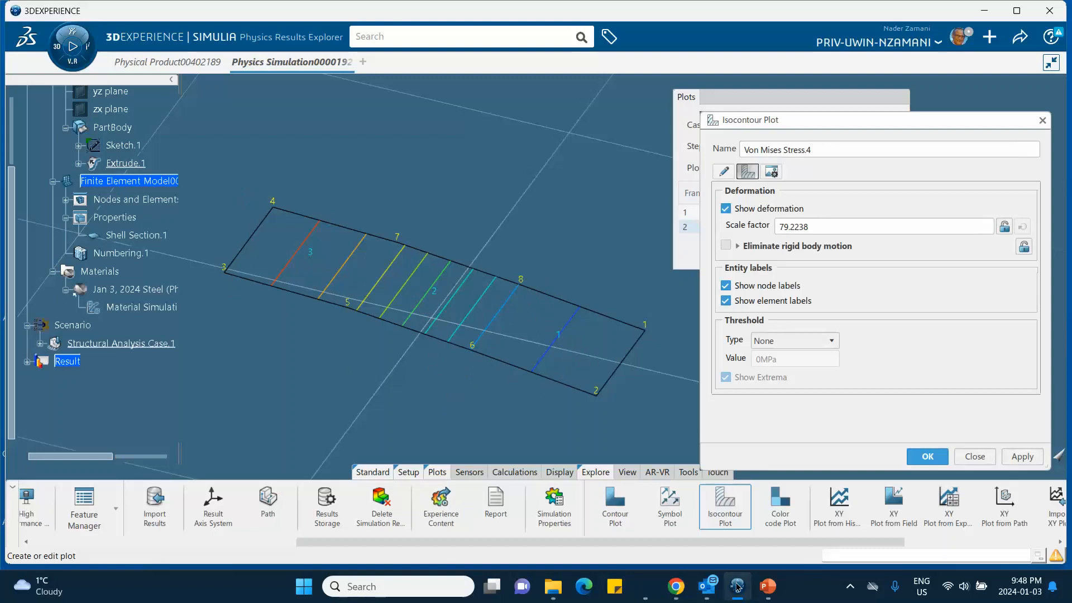
- Switch to the PowerPoint tutorial and review slides 4 to 6 on contour labels, the Blue Design ambience and the isocontour plot
{"action": "left_click", "coordinate": [768, 586]}
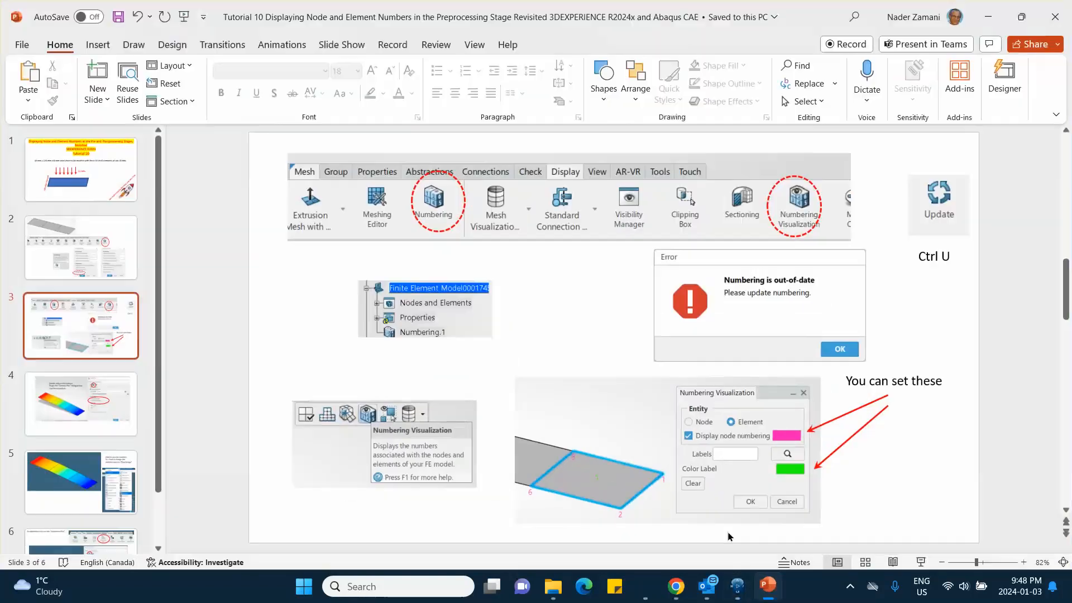
{"action": "left_click", "coordinate": [88, 409]}
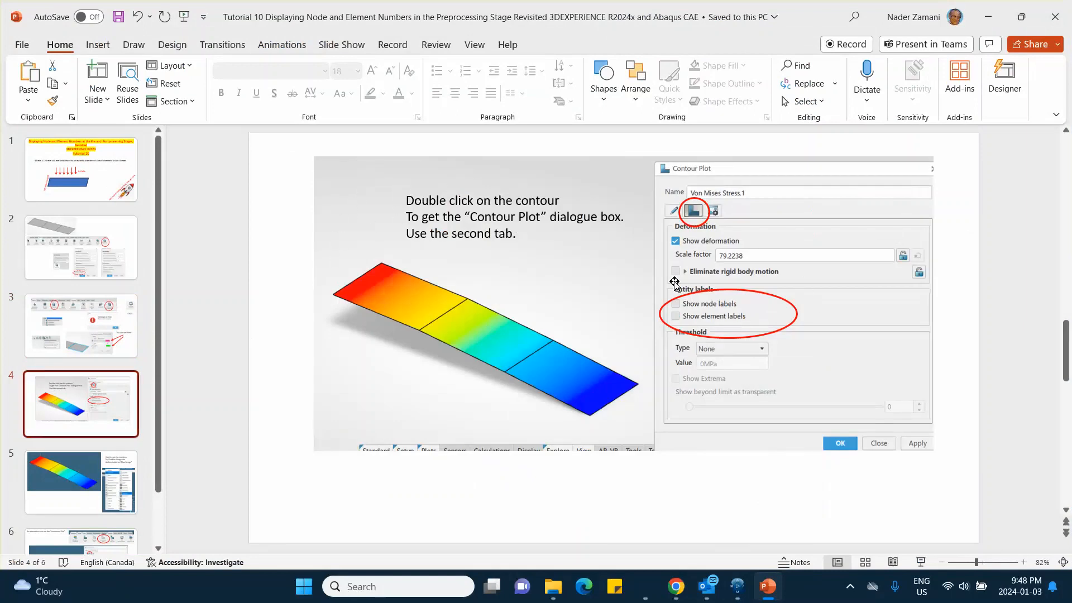
{"action": "left_click", "coordinate": [50, 479]}
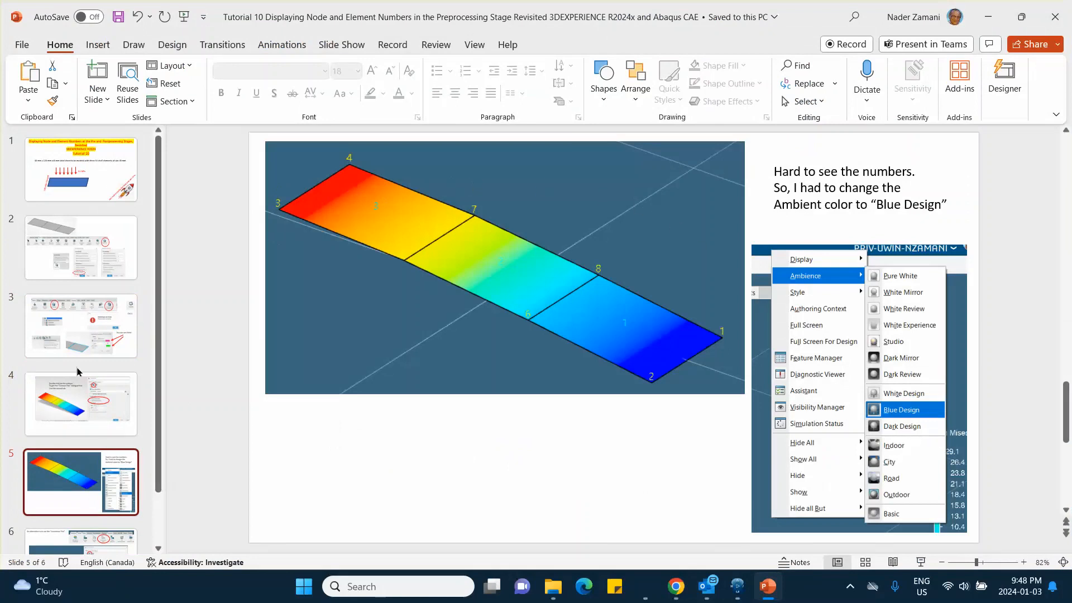
{"action": "scroll", "coordinate": [78, 371], "scroll_direction": "down", "scroll_amount": 1}
{"action": "left_click", "coordinate": [81, 499]}
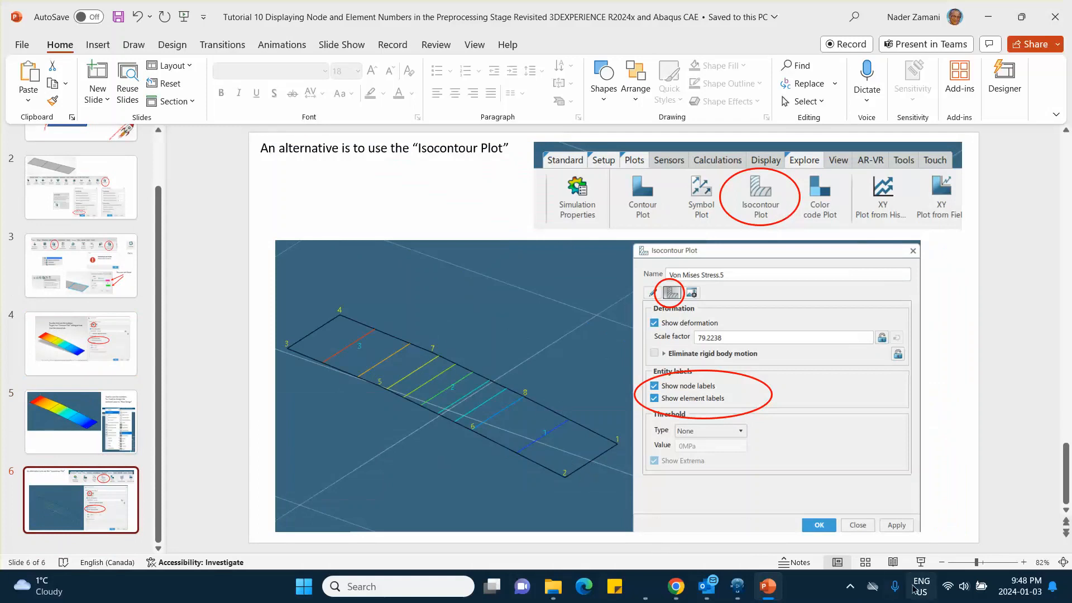
{"action": "left_click", "coordinate": [850, 587]}
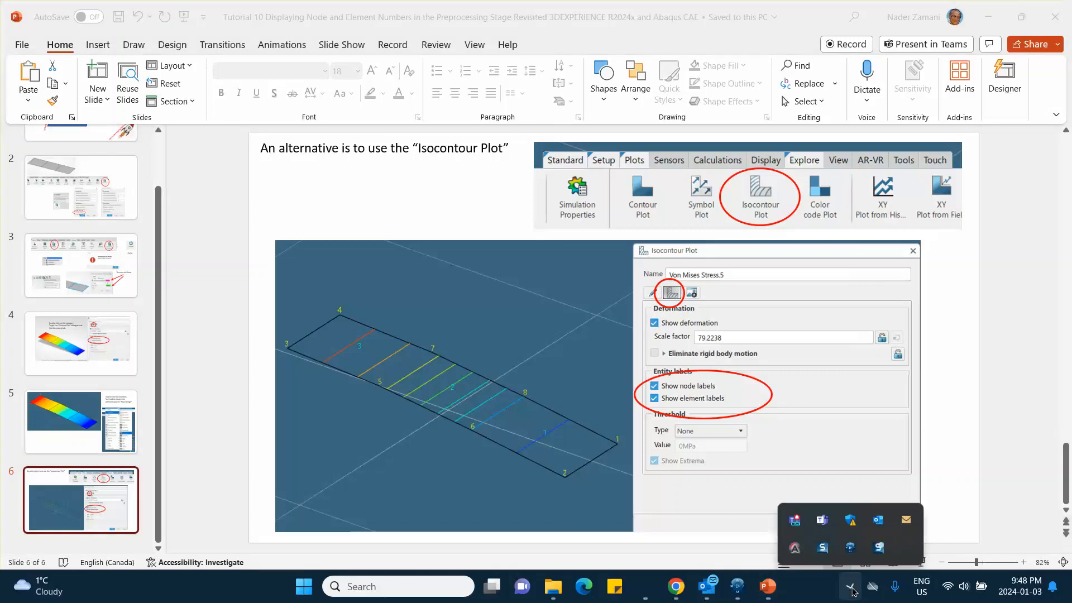